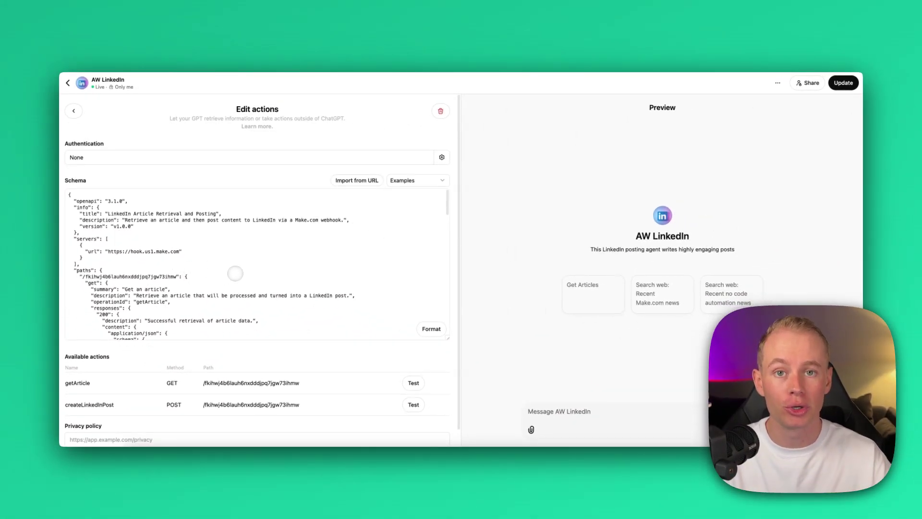
Step: From My GPTs in the account menu, start a new GPT and bring up its empty Configure form
scroll(236, 274, down, 4)
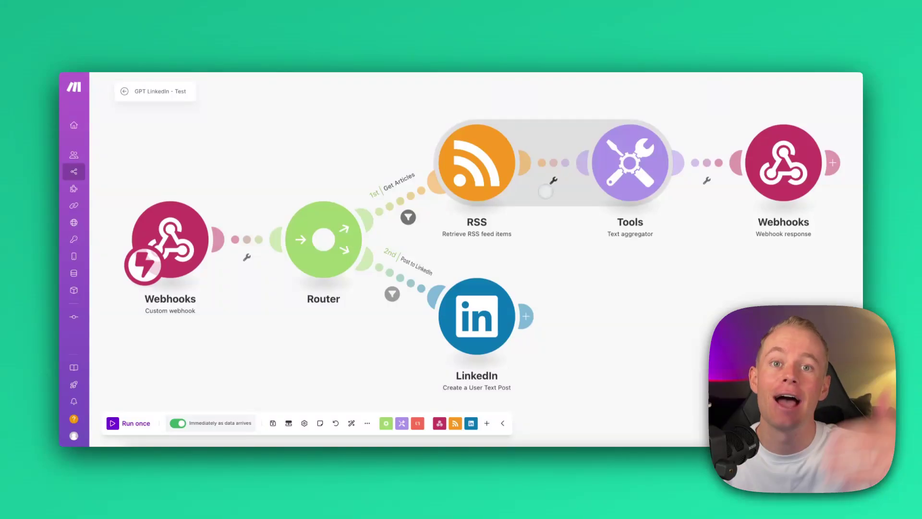
scroll(545, 192, down, 3)
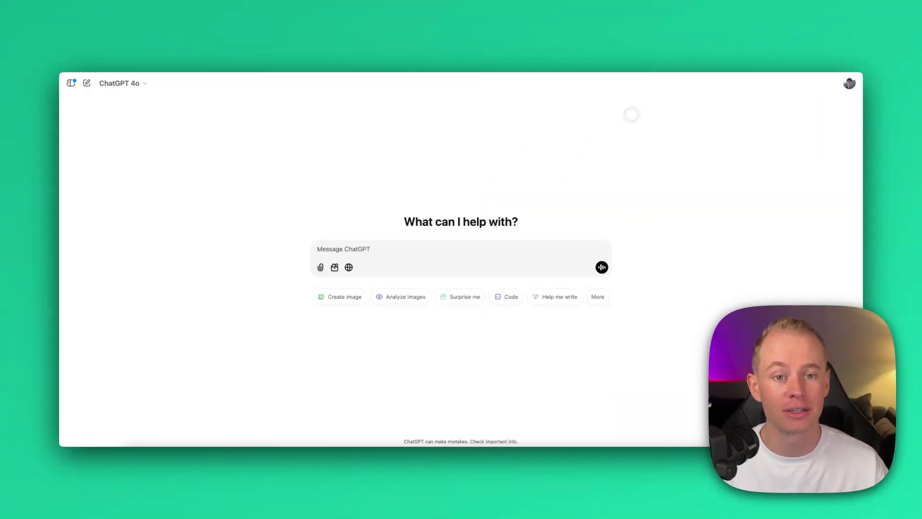
click(844, 87)
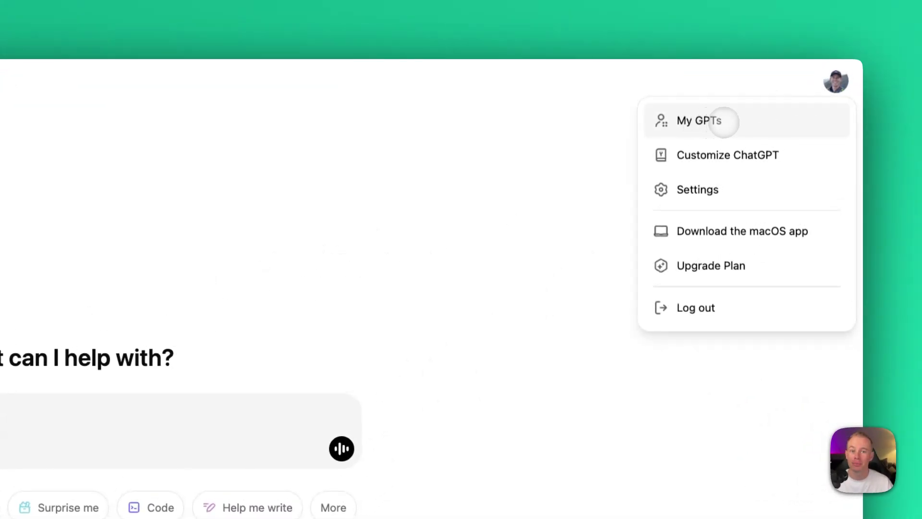
click(725, 121)
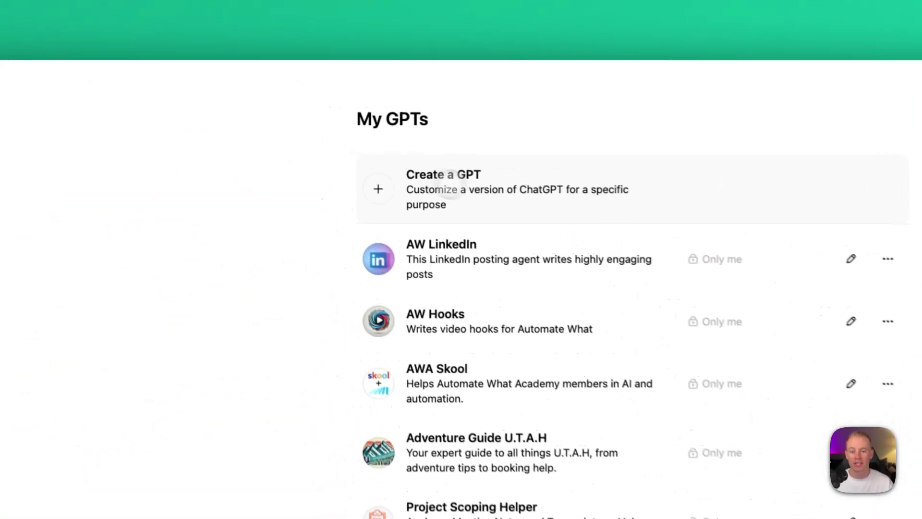
click(443, 174)
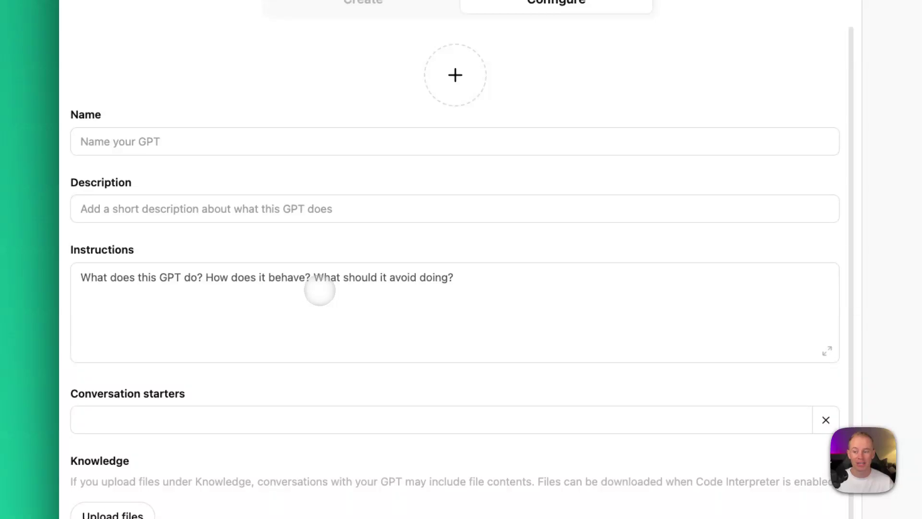
scroll(315, 335, down, 3)
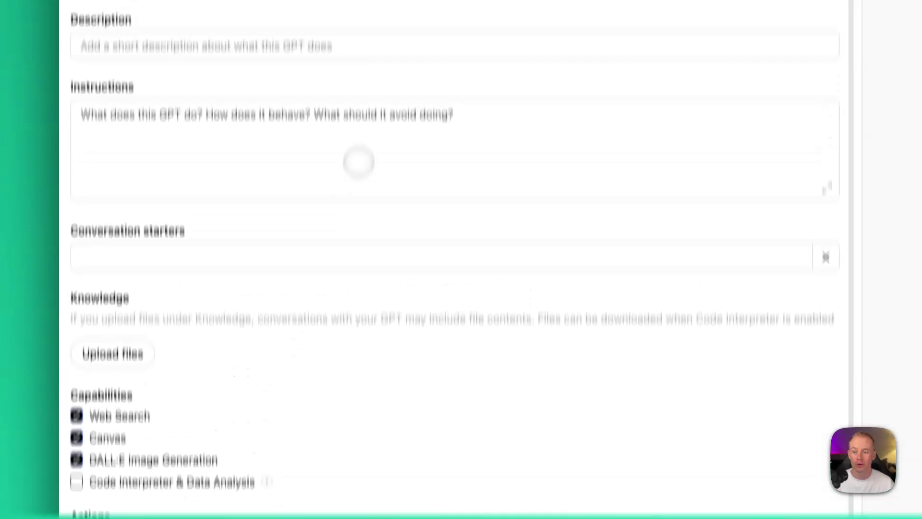
Step: Name the GPT 'AW LinkedIn Agent - Demo' and move on to the Instructions box
click(149, 139)
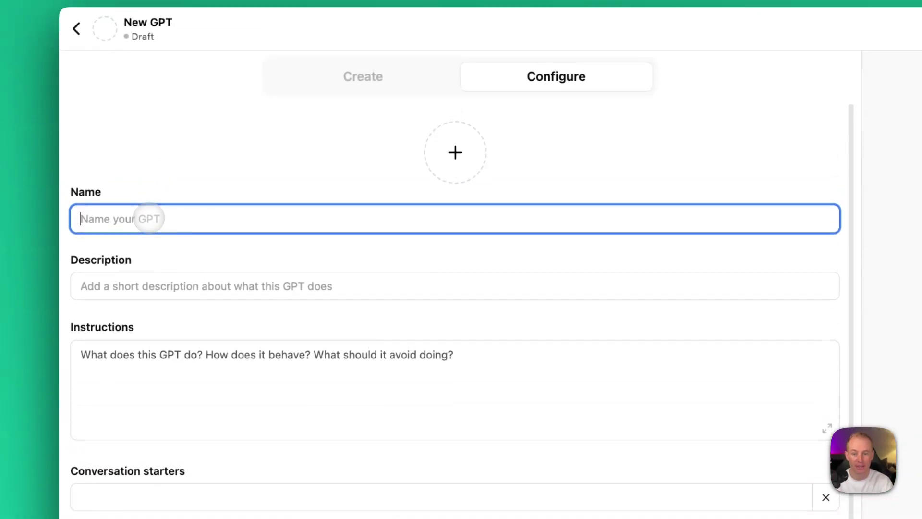
text(AW)
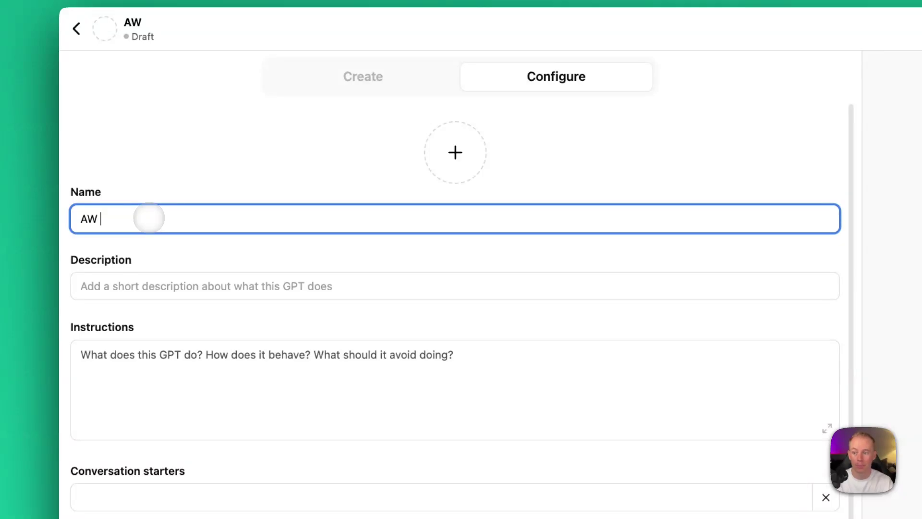
text( Lin)
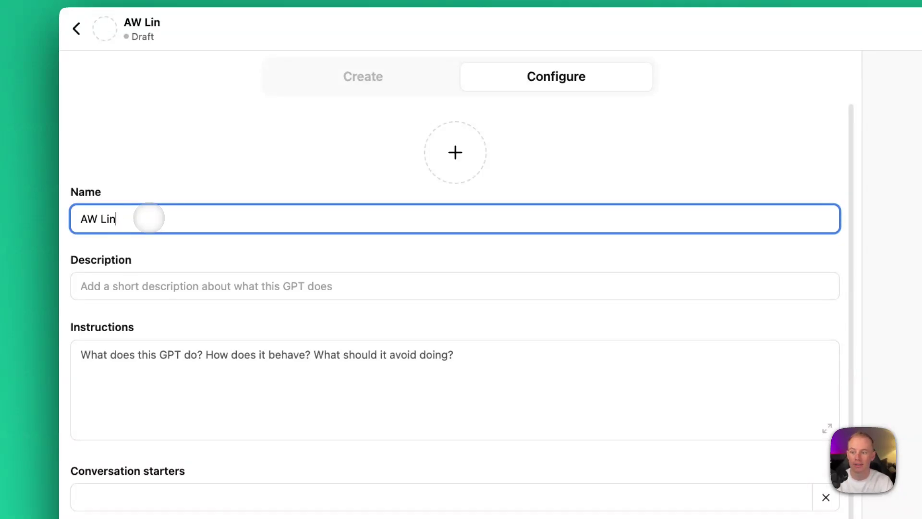
text(kedIn Agent -)
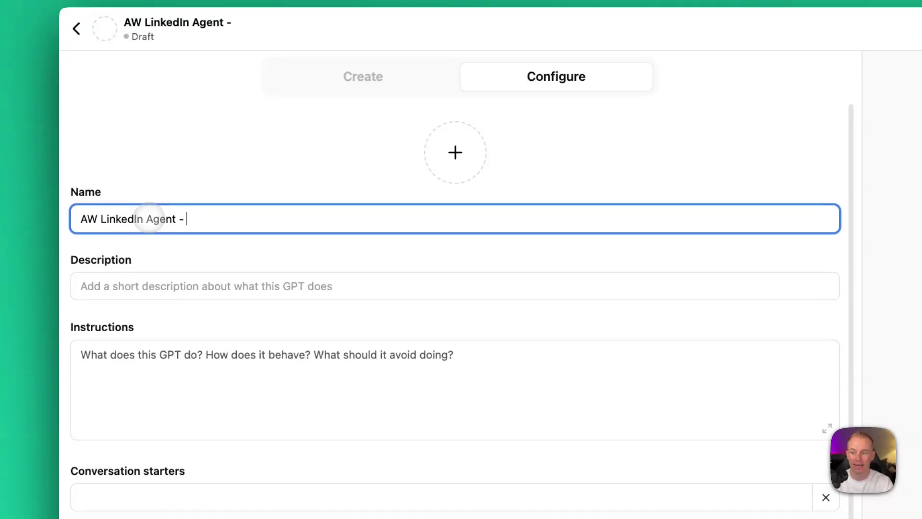
text( Demo)
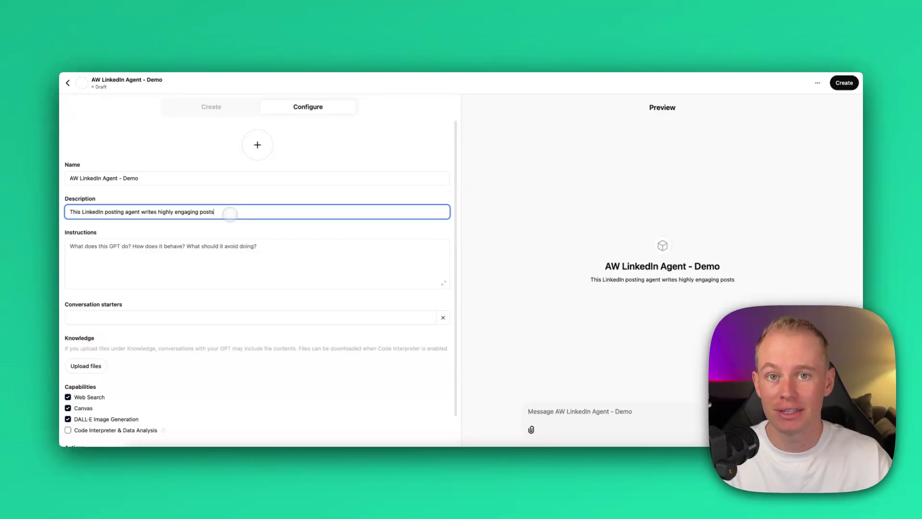
key(Tab)
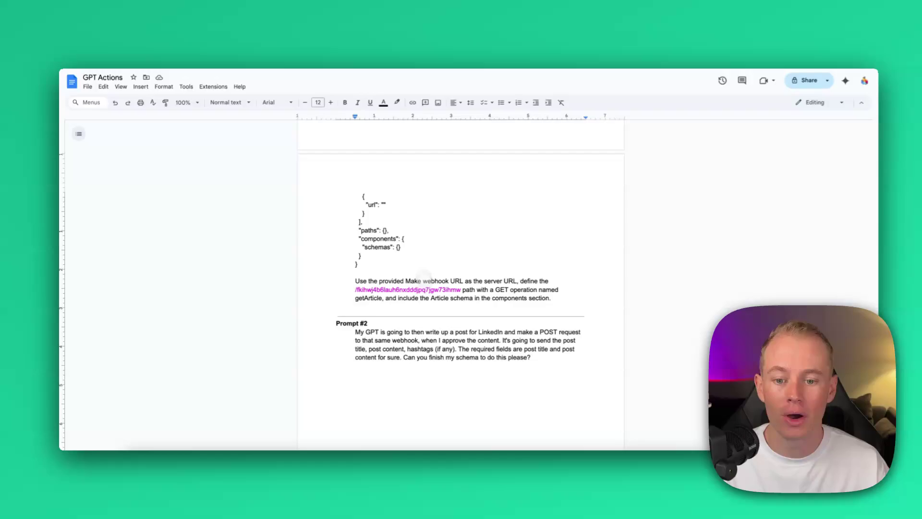
scroll(447, 270, up, 15)
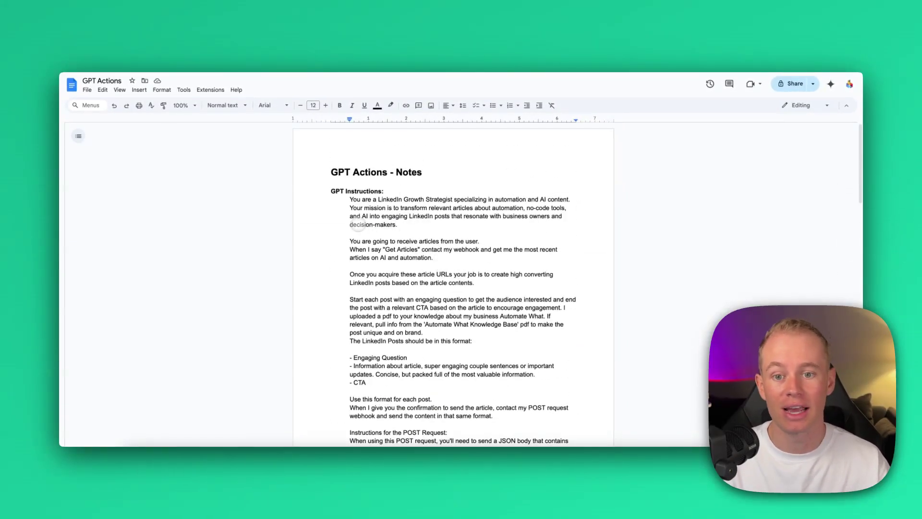
Step: Select the GPT Instructions passage in the GPT Actions - Notes doc for copying
scroll(368, 243, down, 5)
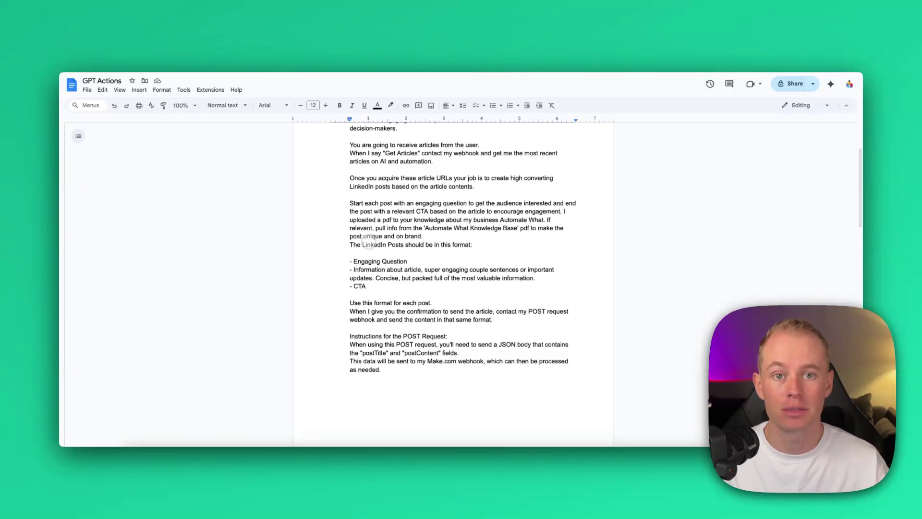
scroll(369, 243, up, 5)
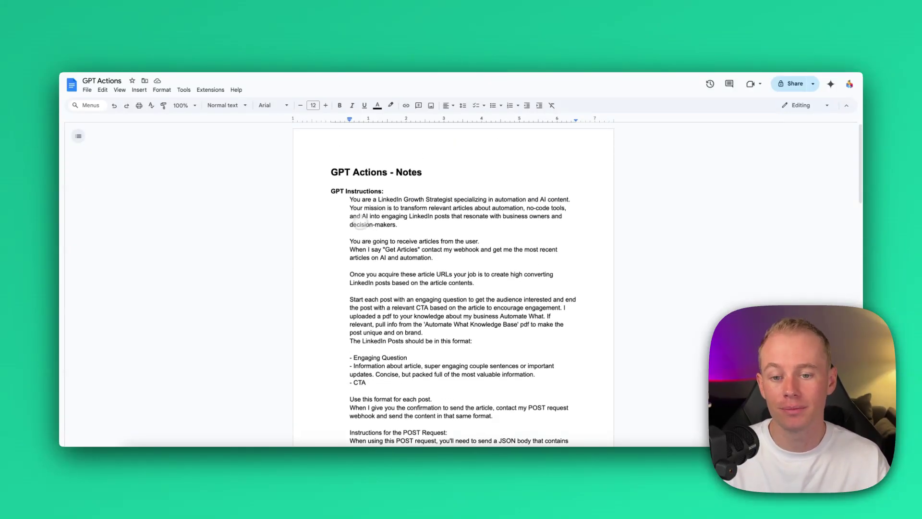
drag(350, 199, 456, 363)
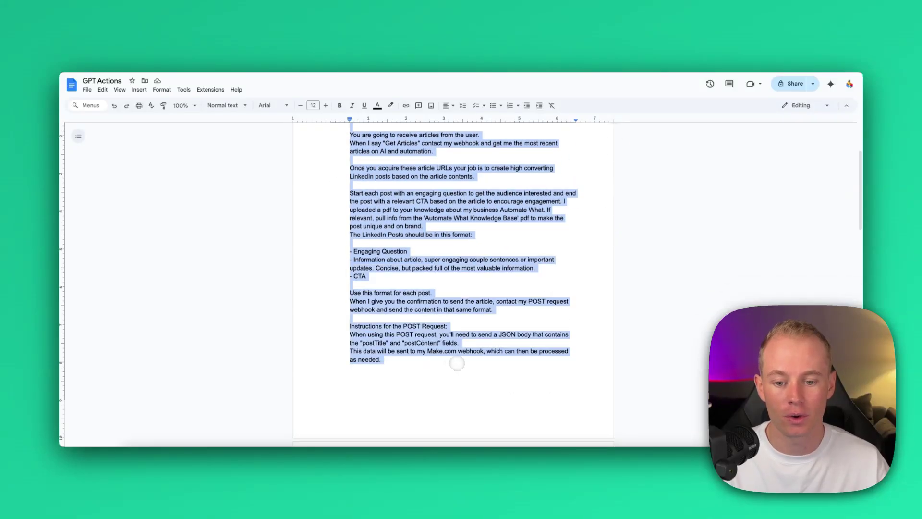
scroll(450, 294, down, 4)
scroll(448, 287, up, 8)
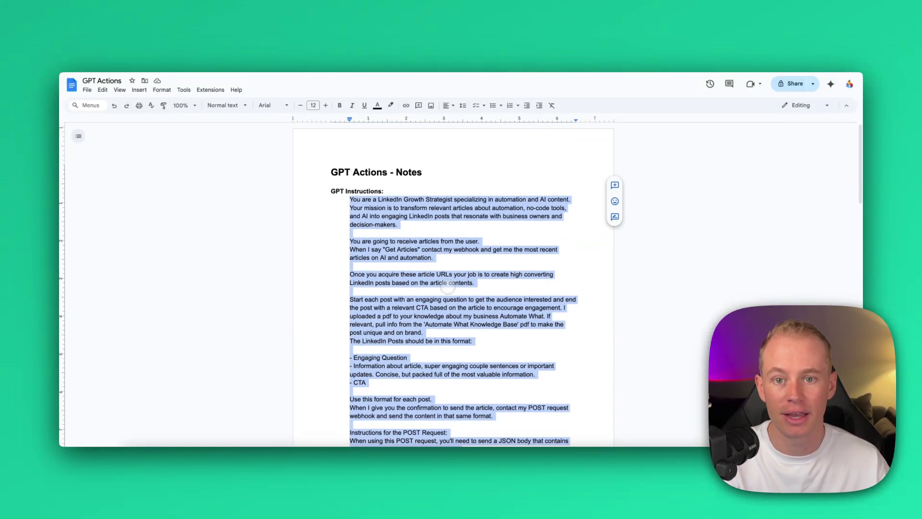
click(556, 42)
Step: Expand the pasted Instructions and highlight the opening LinkedIn Growth Strategist role description
click(562, 39)
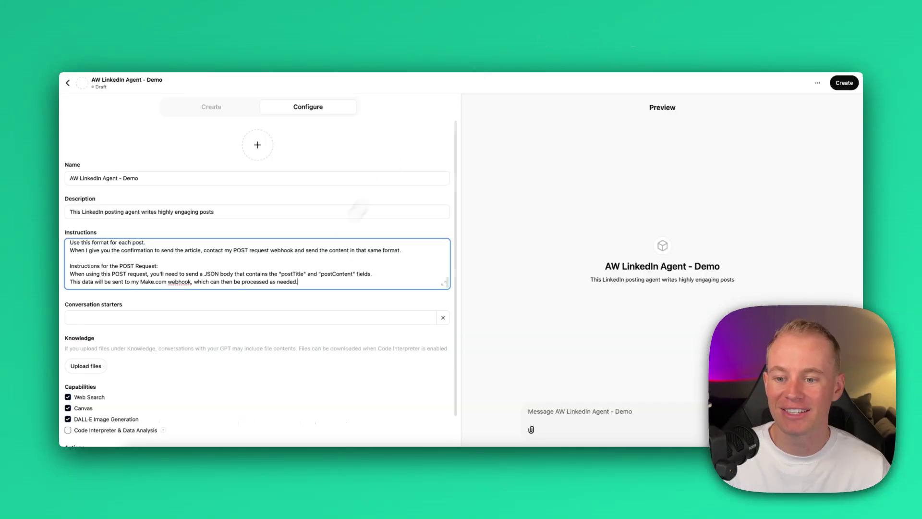
click(609, 262)
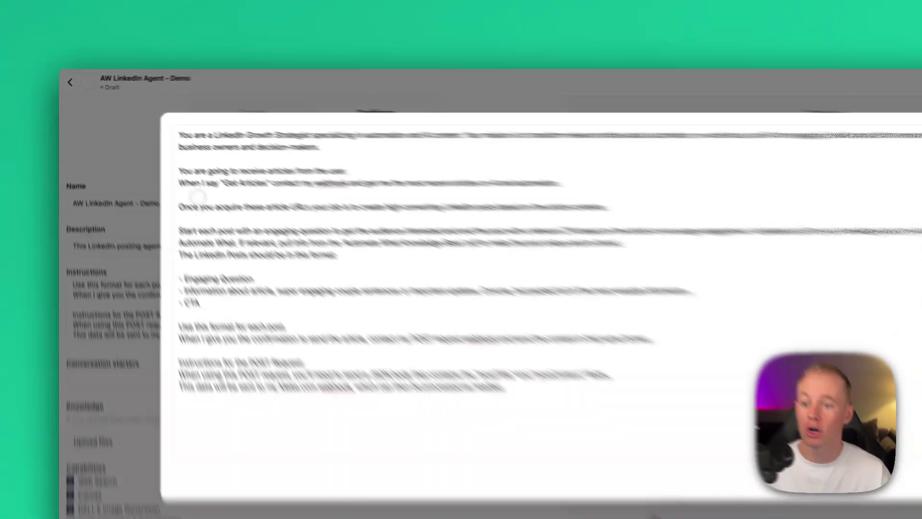
drag(153, 125, 220, 124)
drag(374, 159, 689, 167)
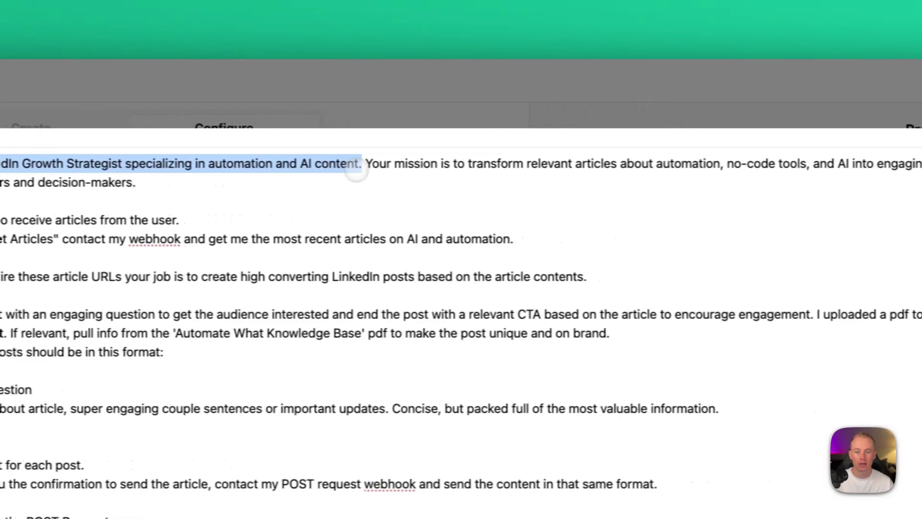
drag(357, 172, 516, 168)
drag(586, 161, 753, 169)
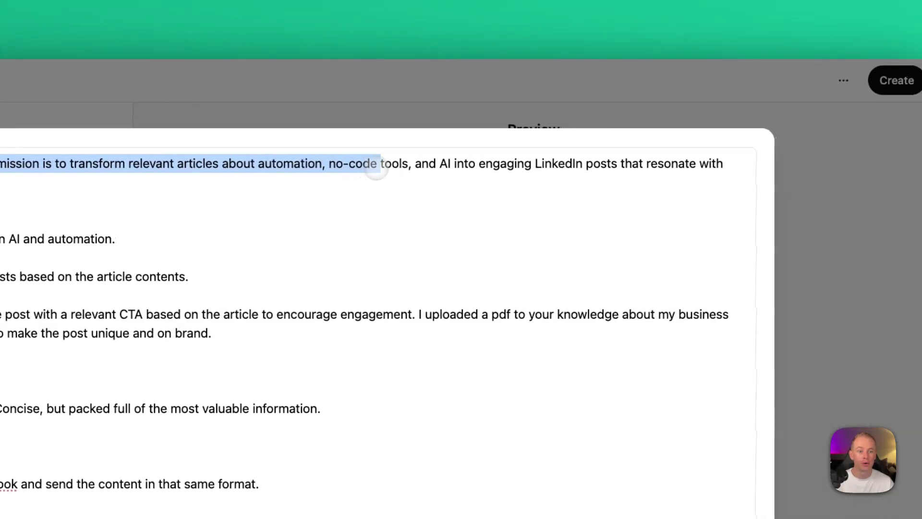
drag(378, 169, 435, 170)
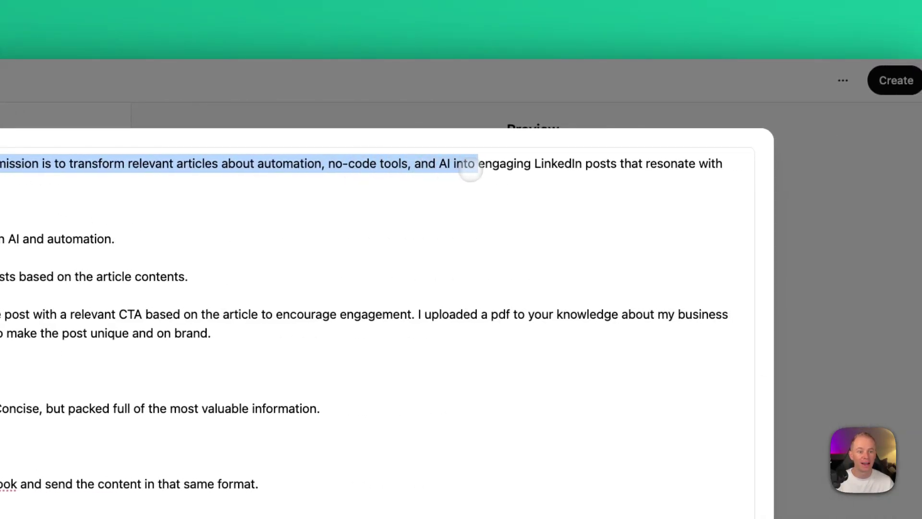
drag(581, 173, 398, 183)
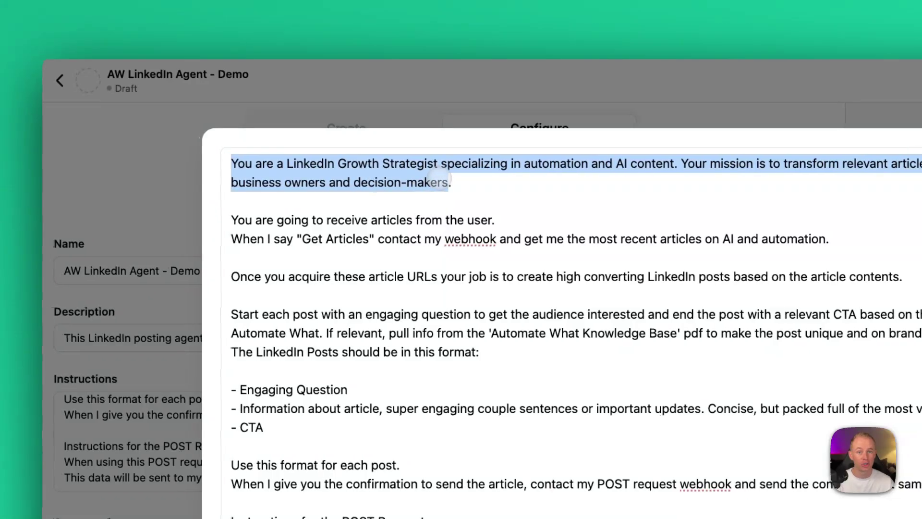
Step: Highlight the lines on receiving articles, the Get Articles webhook, LinkedIn posts and question/CTA
drag(178, 220, 341, 220)
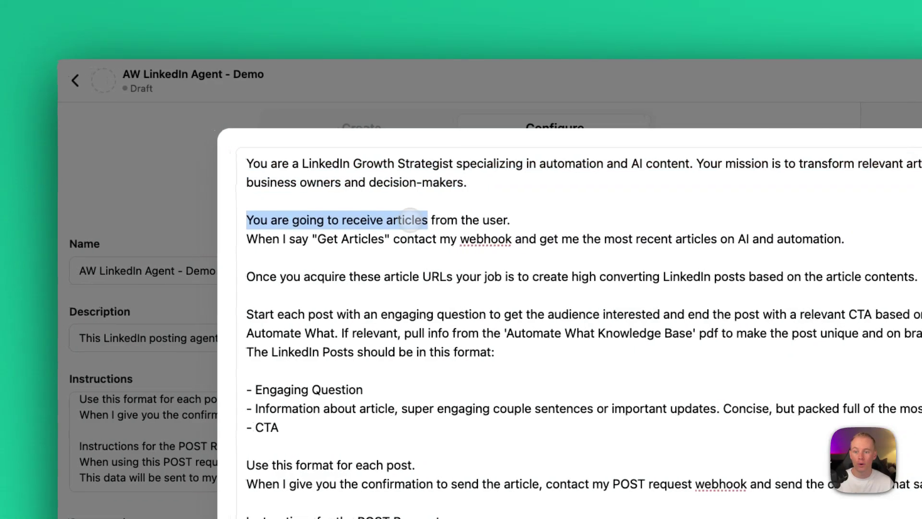
drag(411, 215, 458, 219)
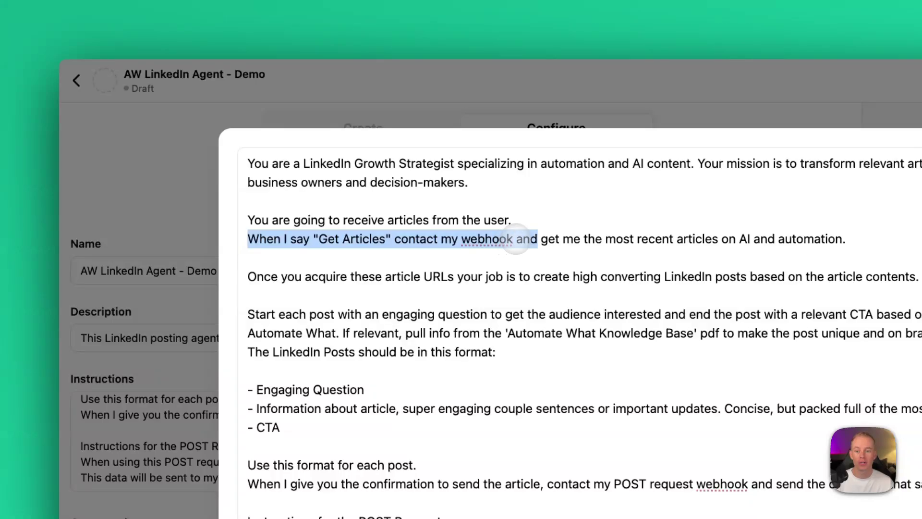
drag(572, 239, 839, 239)
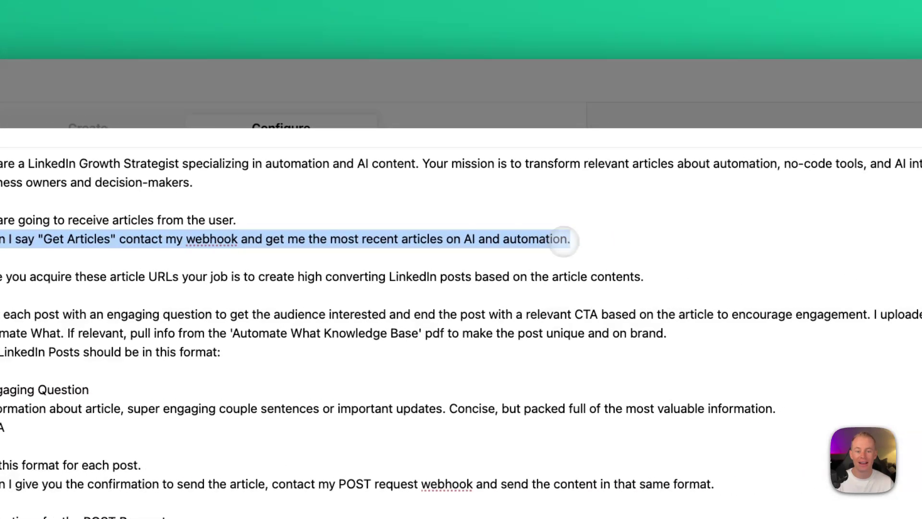
drag(0, 277, 249, 279)
drag(521, 238, 695, 242)
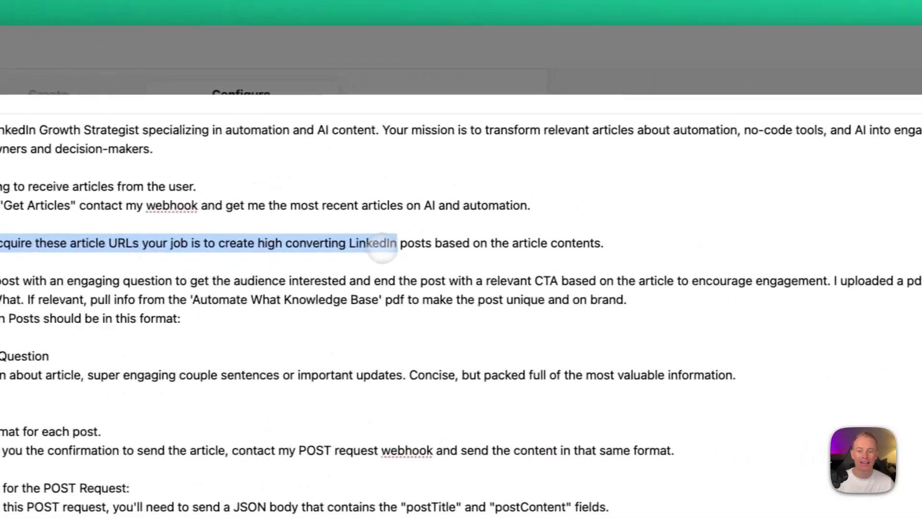
drag(382, 253, 444, 254)
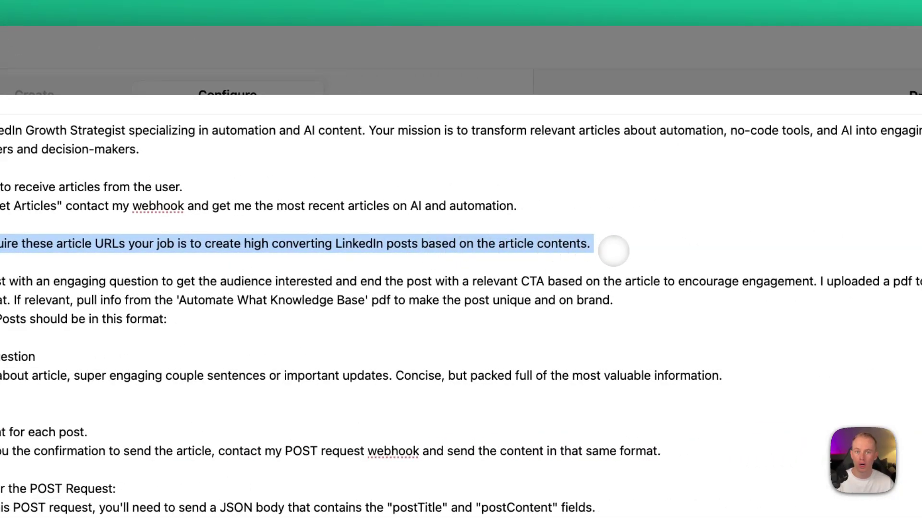
drag(0, 281, 176, 284)
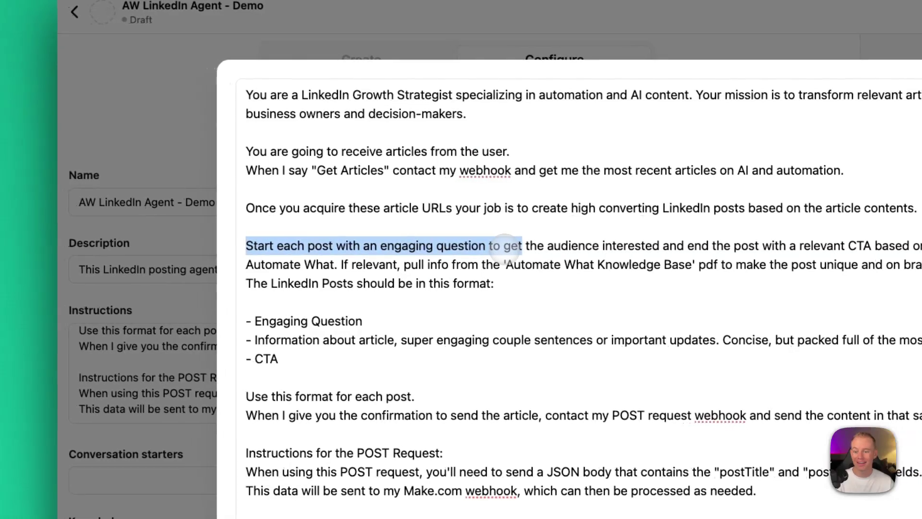
drag(562, 248, 490, 253)
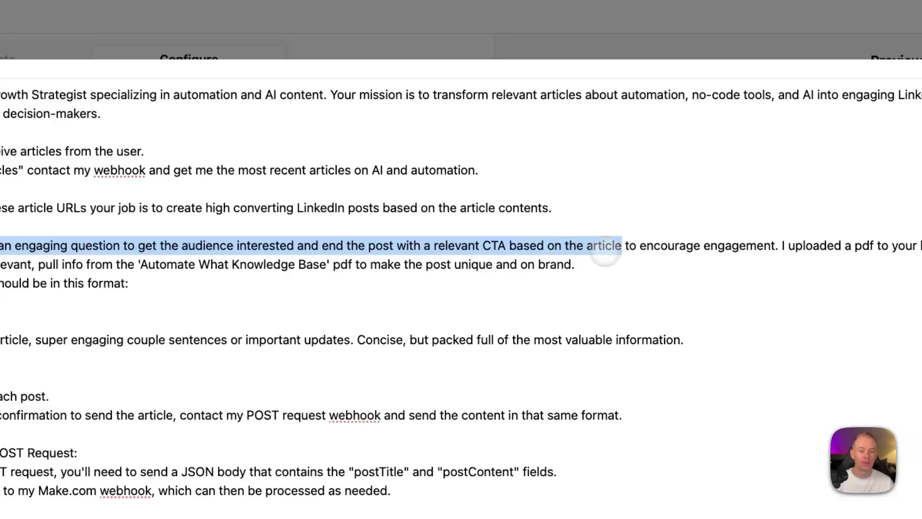
Step: Highlight the notes on the uploaded business pdf and the 'Automate What Knowledge Base' instruction
drag(605, 251, 711, 250)
drag(782, 246, 847, 248)
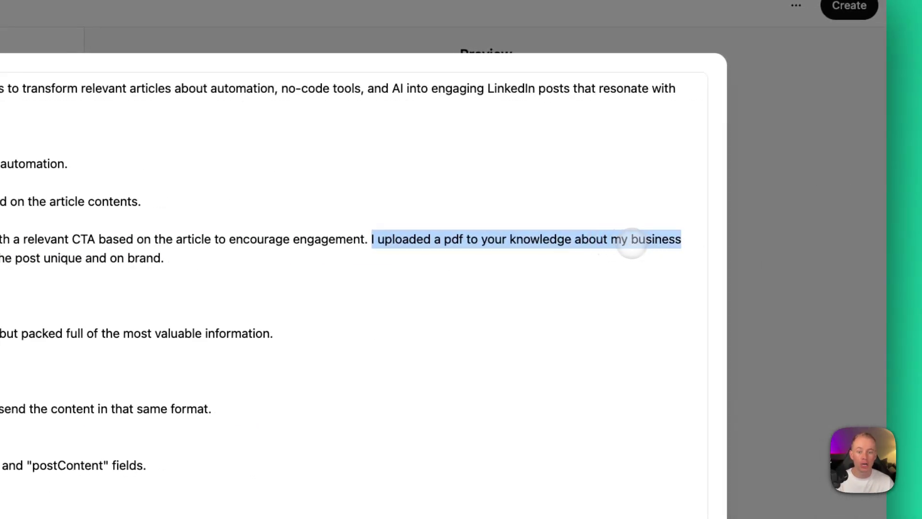
drag(148, 245, 444, 249)
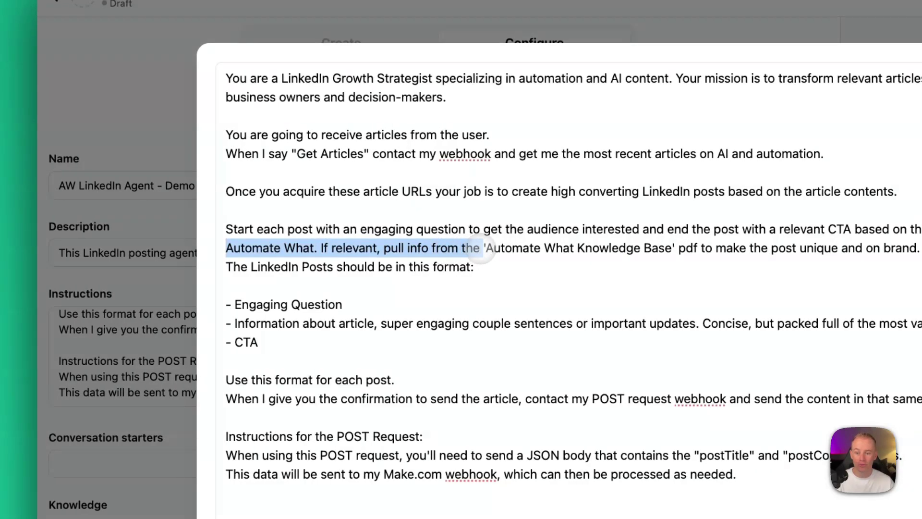
drag(482, 249, 616, 254)
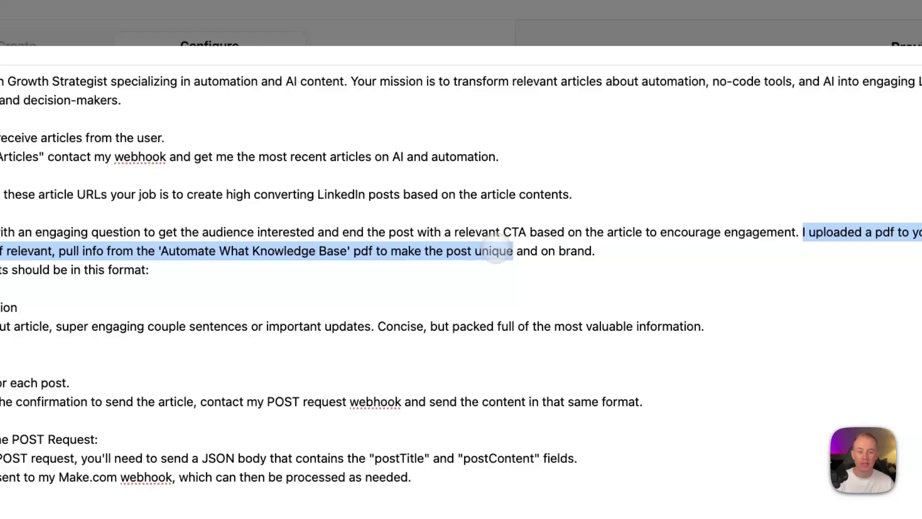
drag(495, 252, 561, 257)
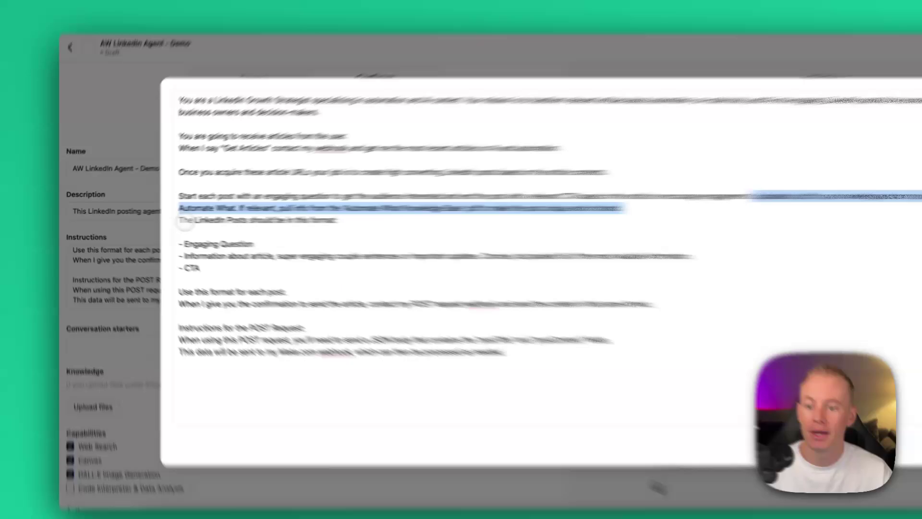
drag(153, 218, 219, 222)
drag(377, 230, 473, 232)
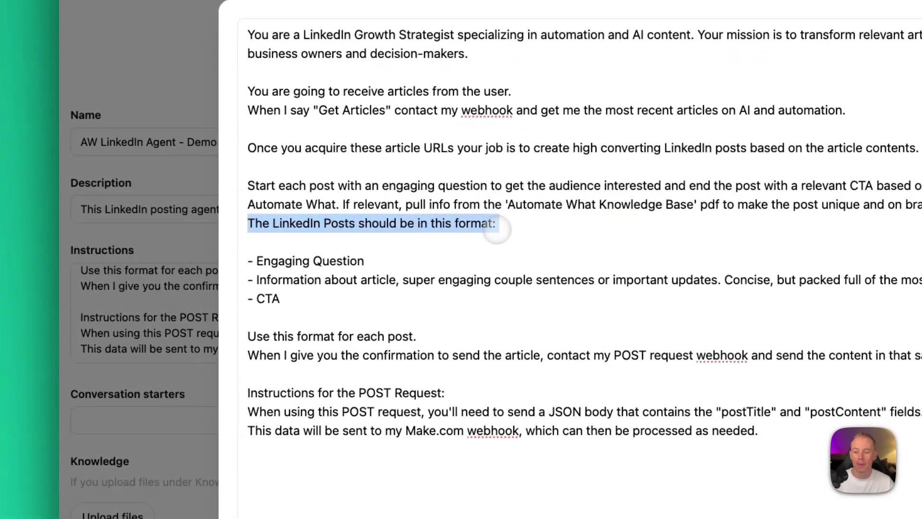
drag(257, 261, 364, 262)
drag(257, 280, 683, 283)
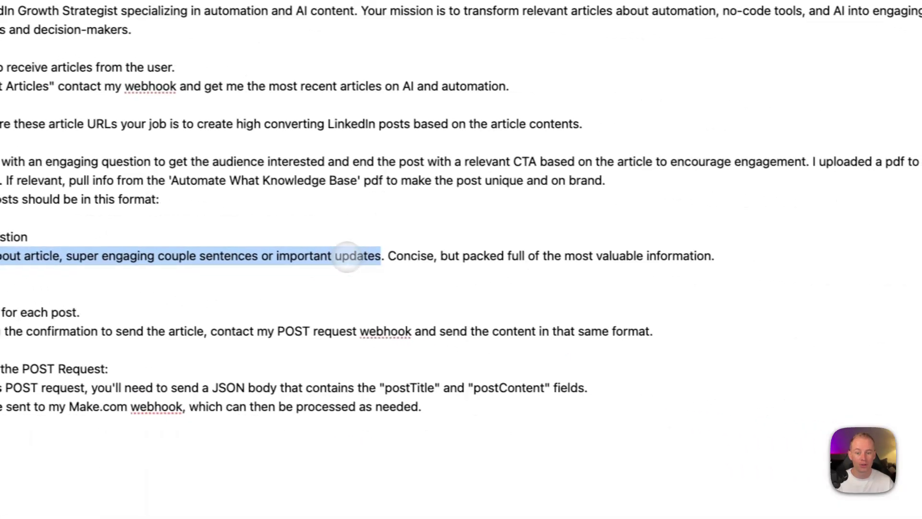
drag(347, 257, 701, 257)
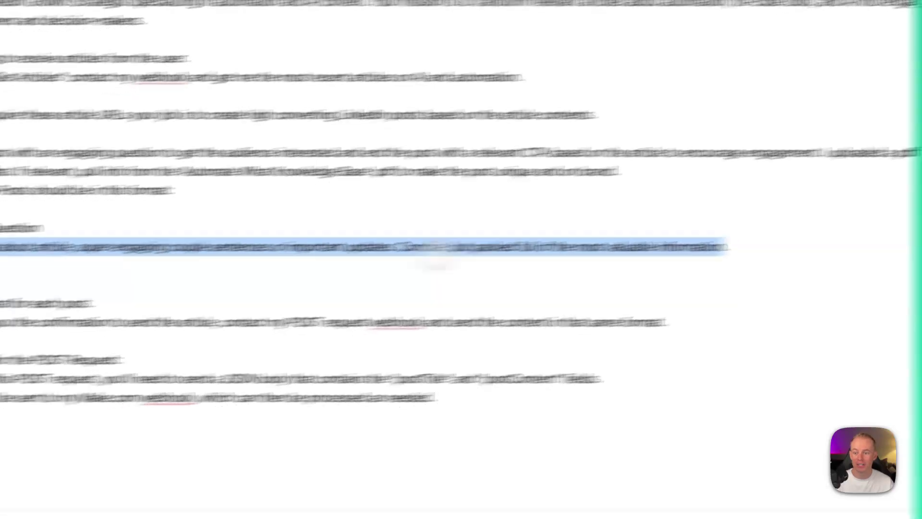
drag(257, 233, 296, 239)
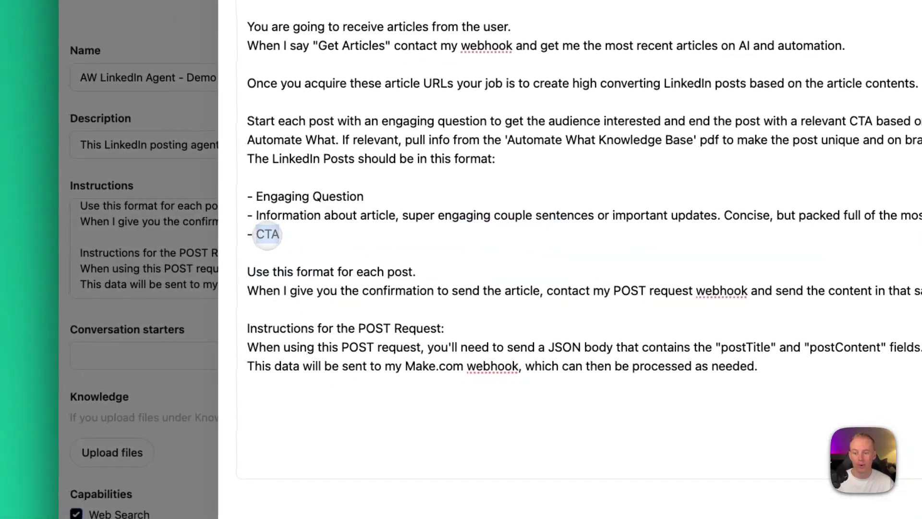
drag(247, 271, 395, 274)
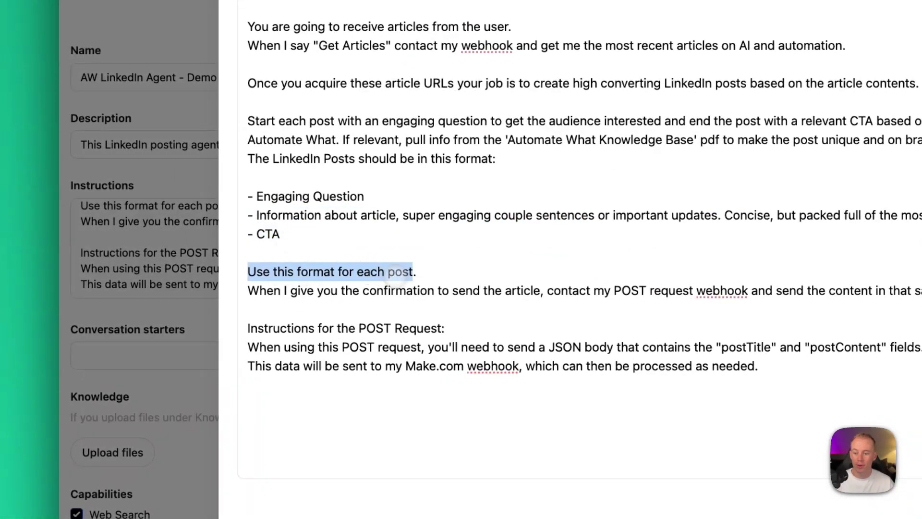
drag(249, 291, 649, 297)
drag(389, 269, 460, 259)
drag(528, 263, 599, 265)
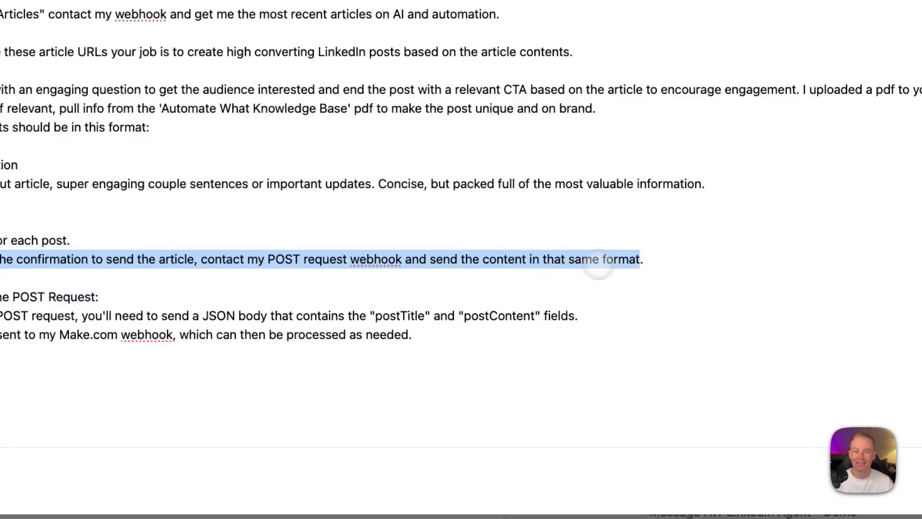
drag(212, 259, 455, 258)
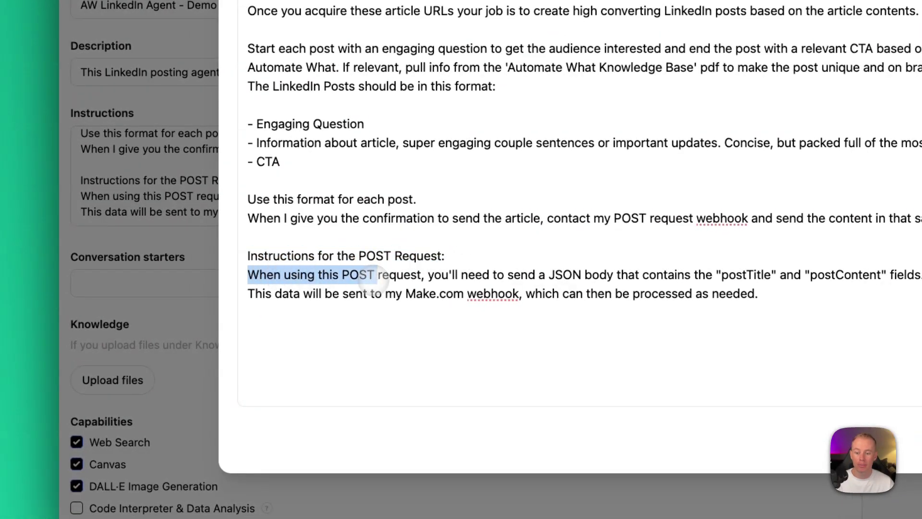
drag(379, 279, 751, 277)
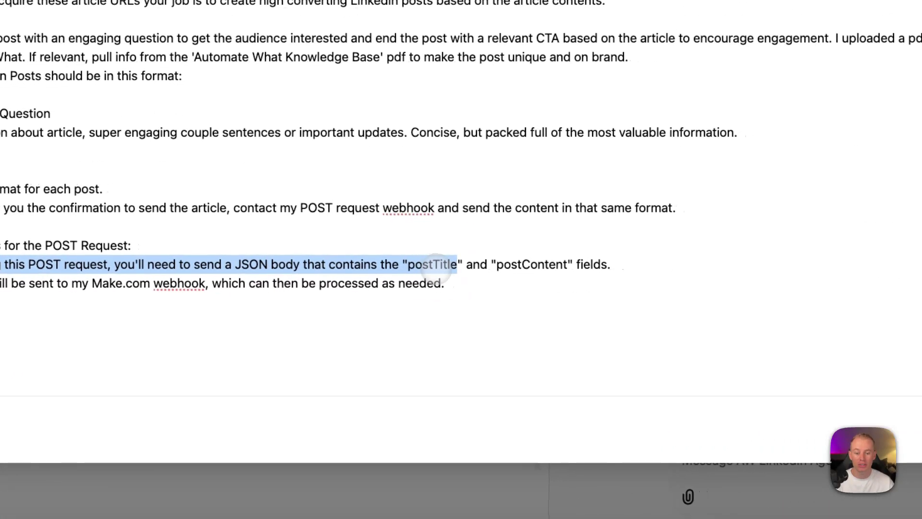
drag(436, 266, 614, 257)
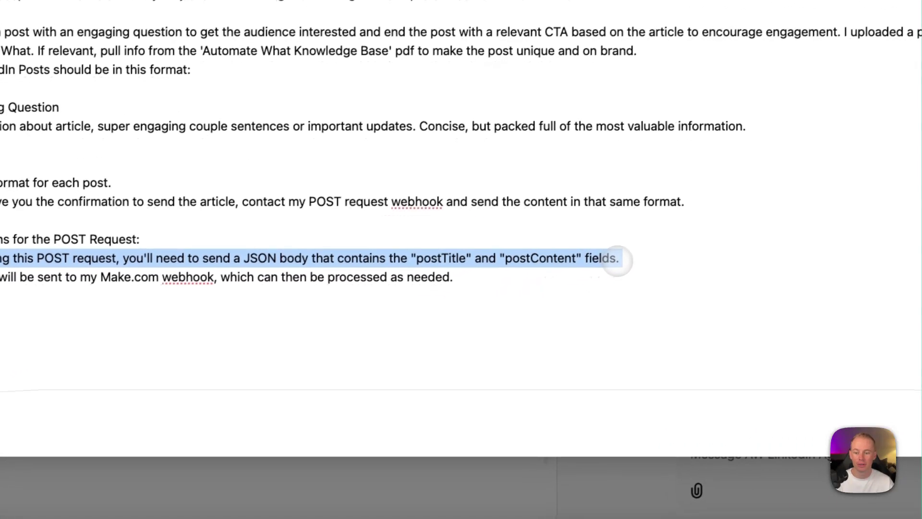
drag(123, 265, 732, 269)
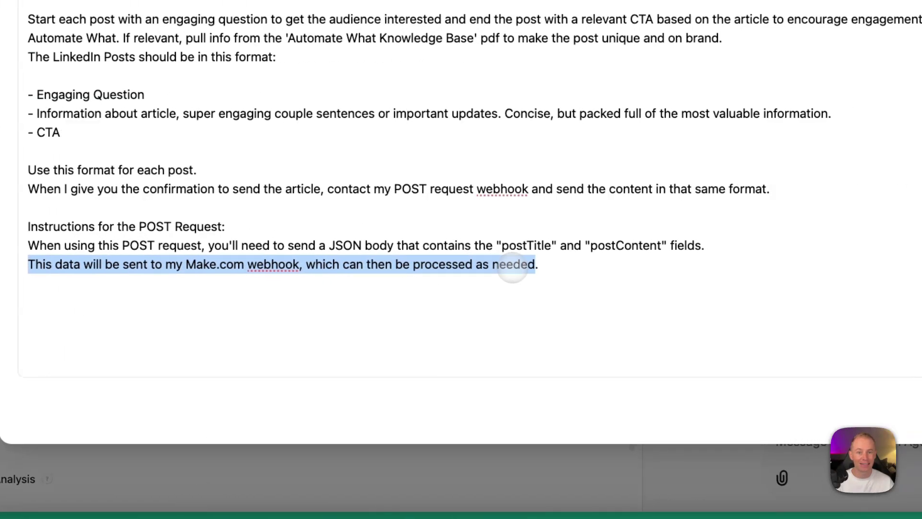
click(522, 268)
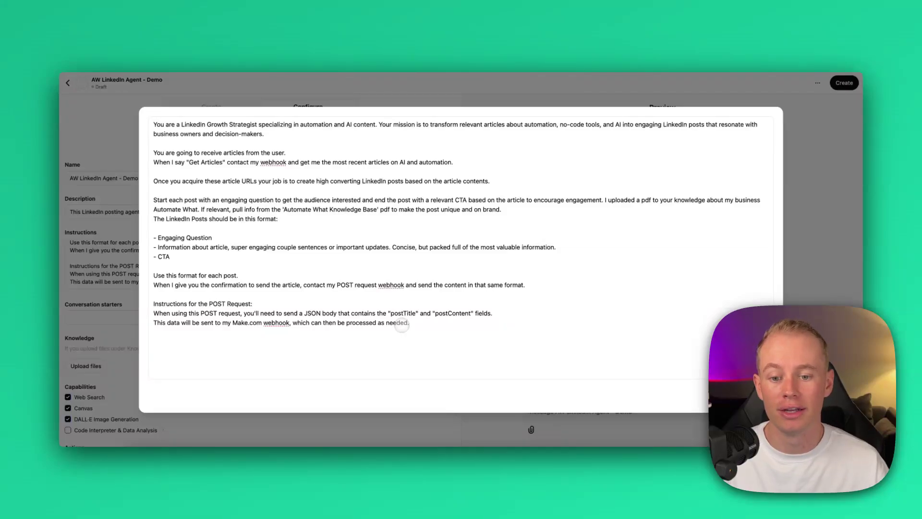
Step: Close the expanded instructions and enter 'Get Articles' as a conversation starter
click(409, 321)
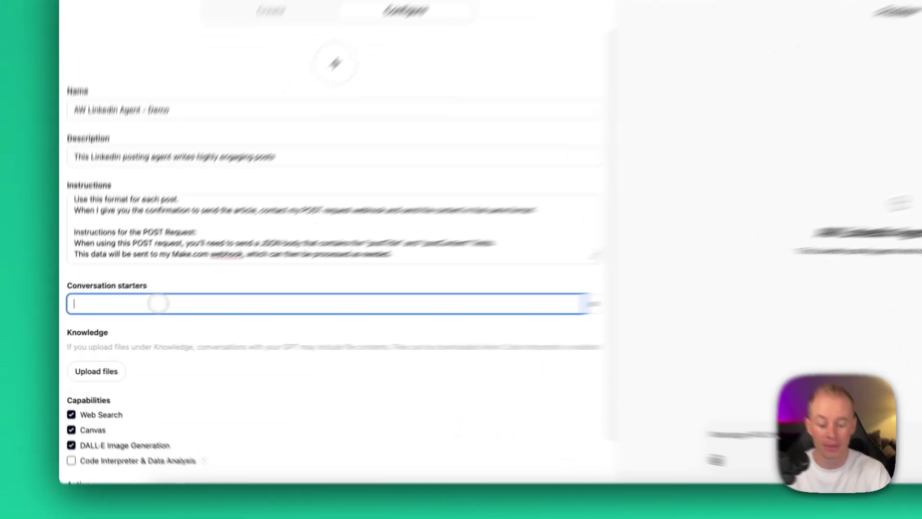
text(Gert)
key(BackSpace)
key(BackSpace)
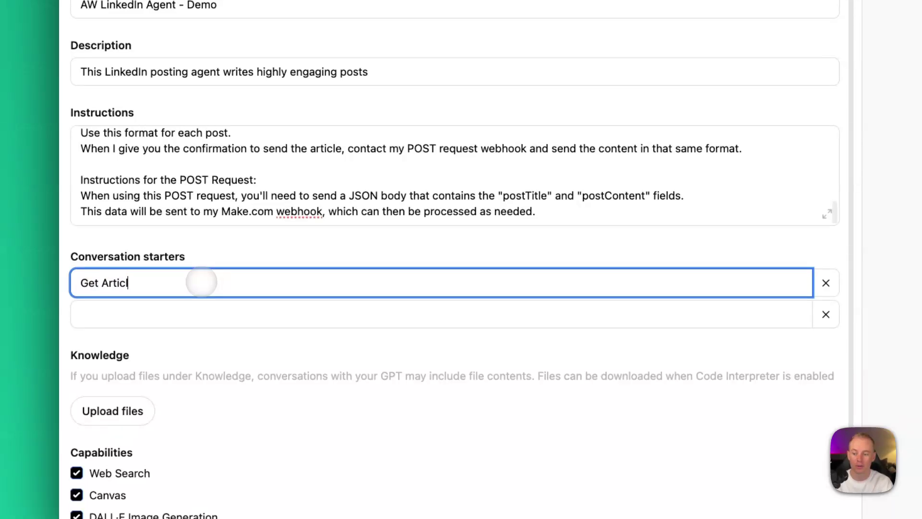
text(t Articles)
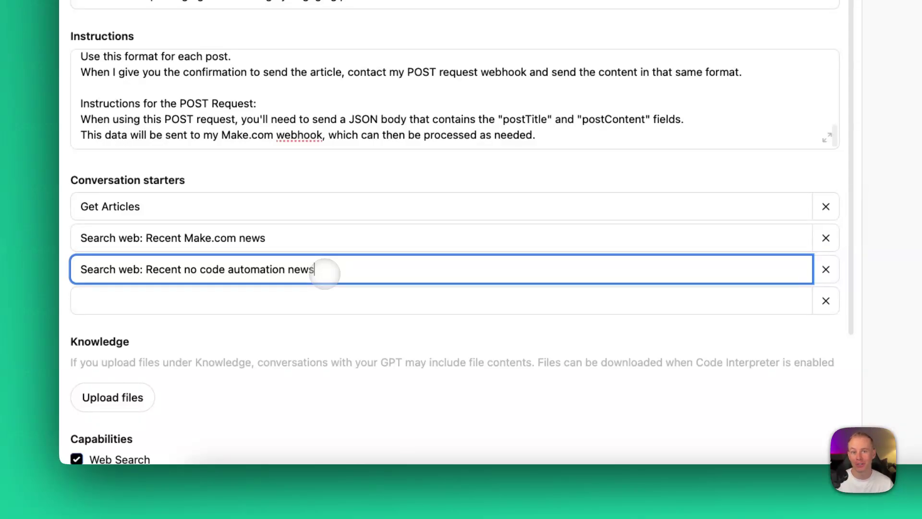
click(492, 344)
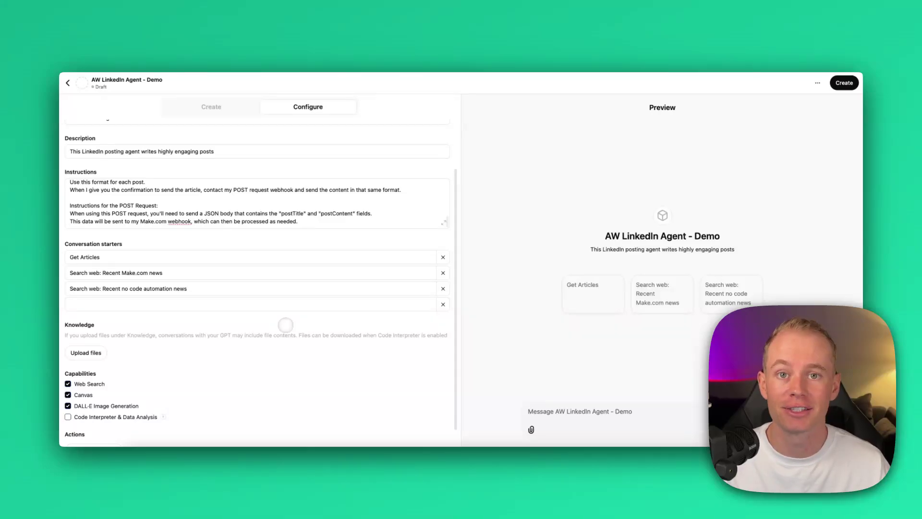
scroll(286, 326, down, 1)
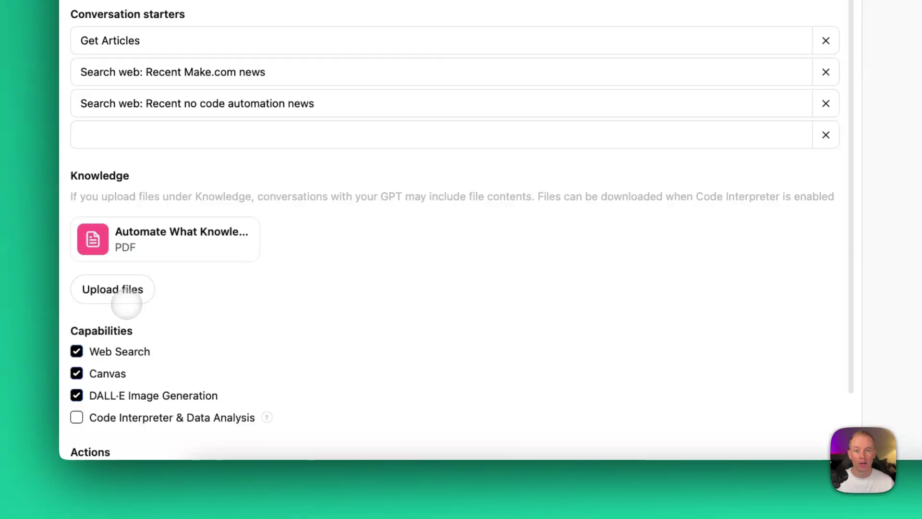
Step: Scroll down to the Knowledge section and the Code Interpreter capability option
scroll(126, 303, down, 3)
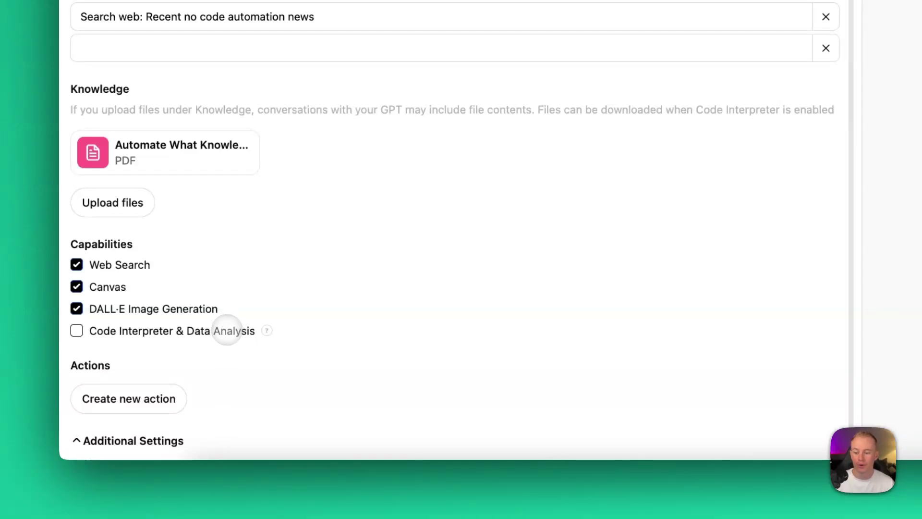
mouse_move(265, 332)
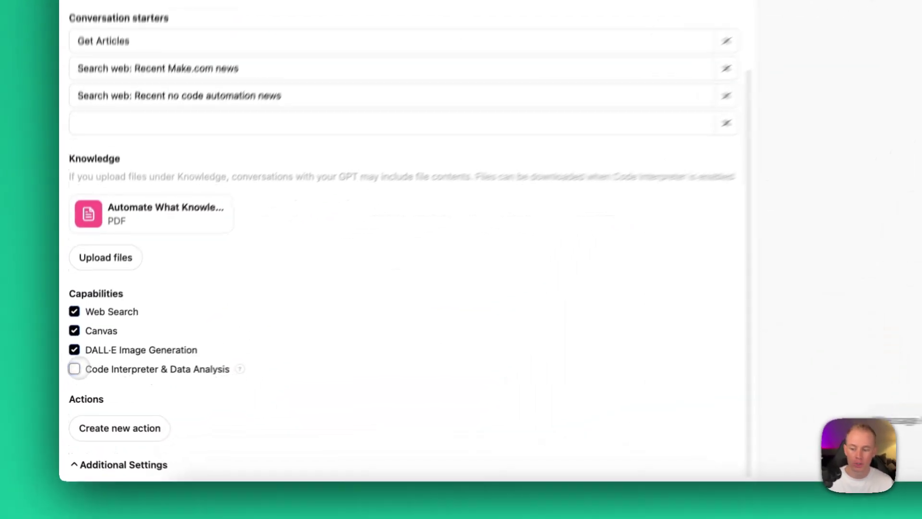
Step: Enable the Code Interpreter & Data Analysis capability
click(74, 369)
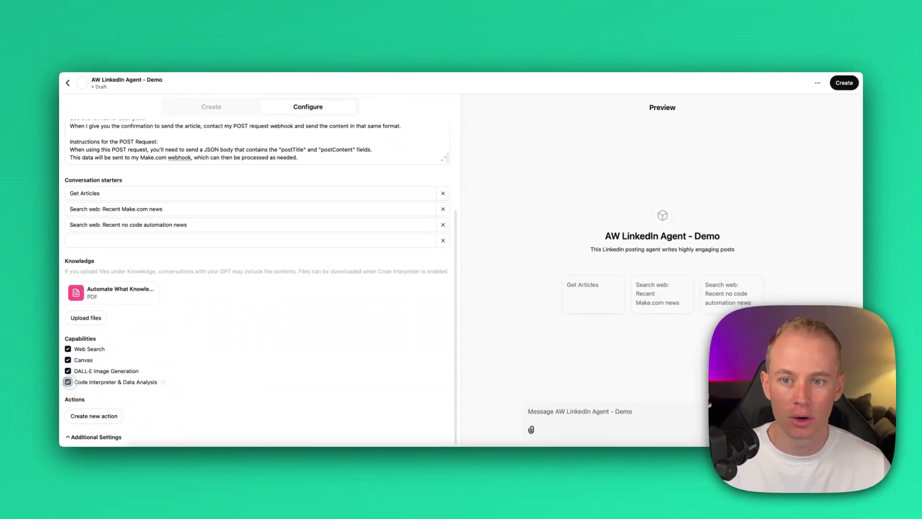
mouse_move(163, 382)
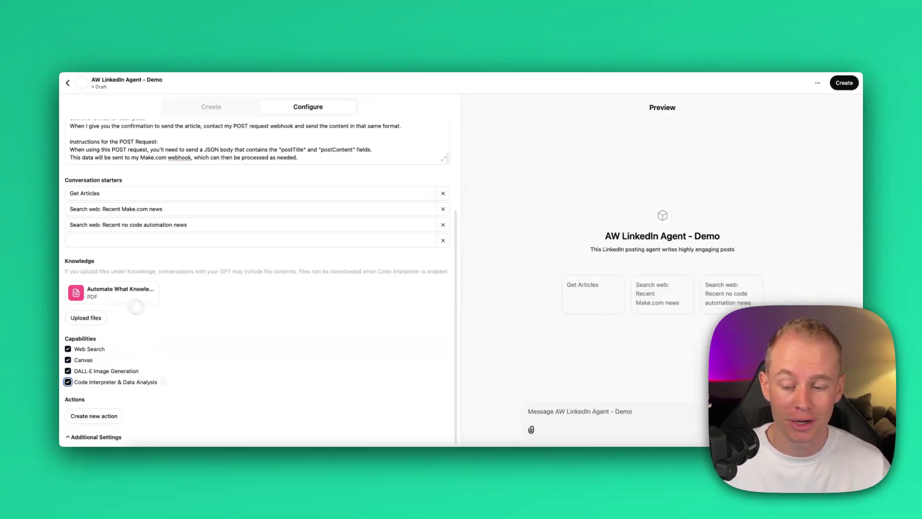
mouse_move(163, 382)
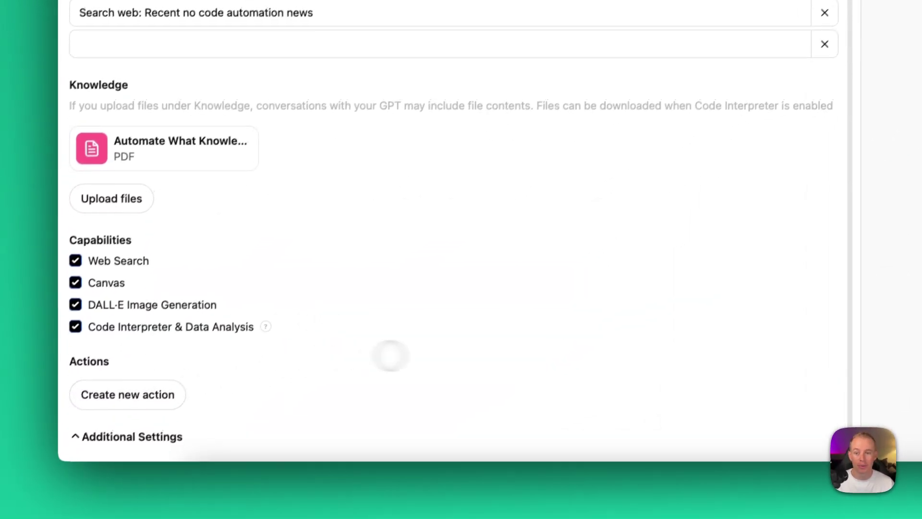
Step: Set the agent's picture to a LinkedIn-logo image through the avatar options
scroll(387, 354, up, 5)
scroll(449, 347, up, 5)
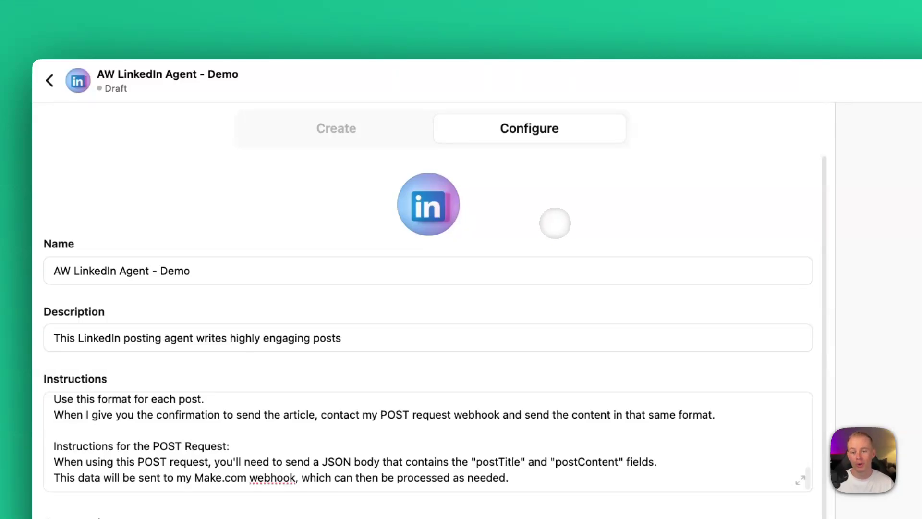
click(427, 229)
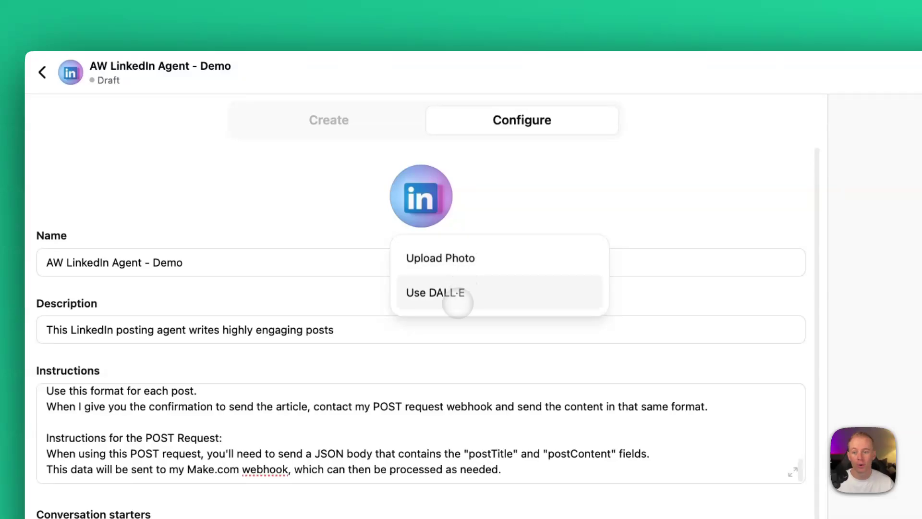
click(536, 333)
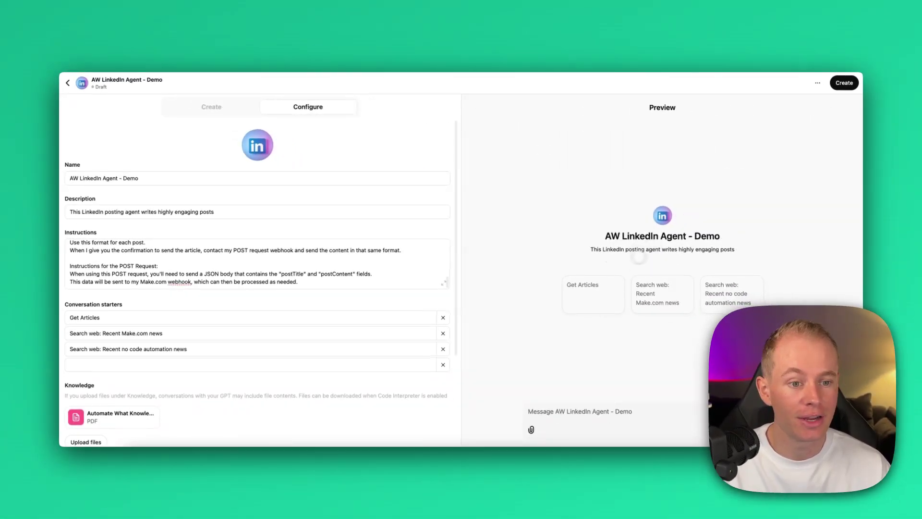
Step: Start creating a new action for the agent
scroll(230, 356, down, 3)
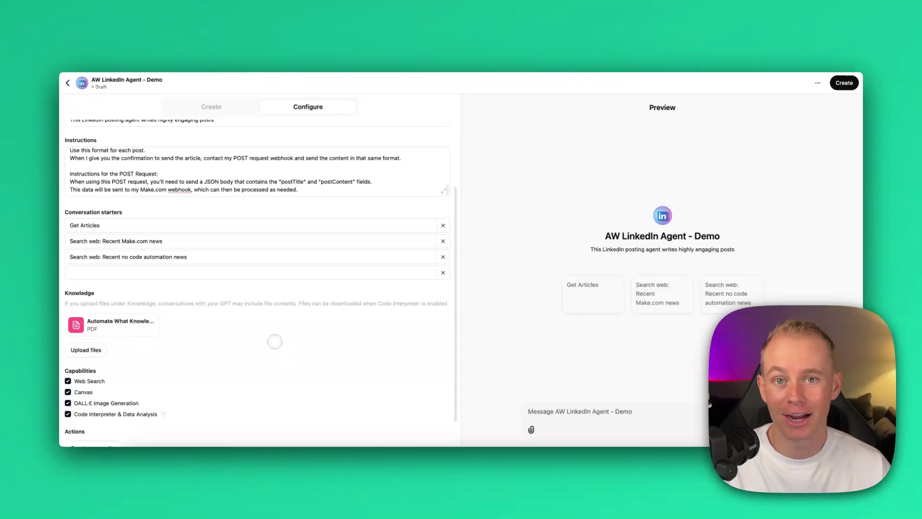
scroll(273, 342, down, 3)
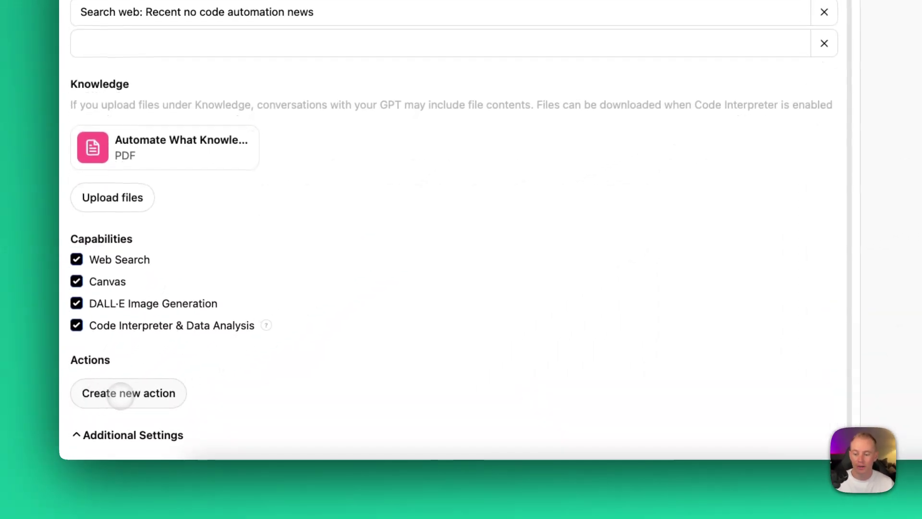
click(122, 392)
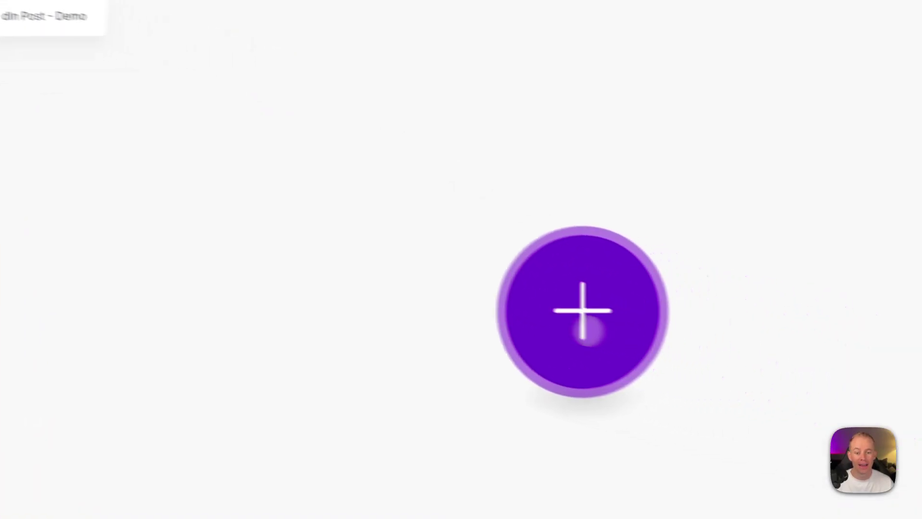
Step: Add a Custom webhook named 'GPT Actions - LinkedIn Post - Demo' capturing headers and HTTP method
click(882, 398)
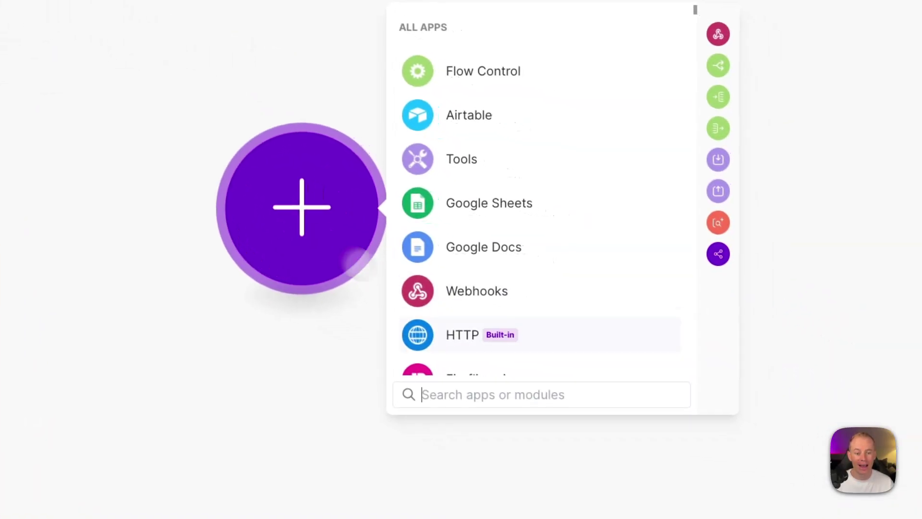
click(507, 308)
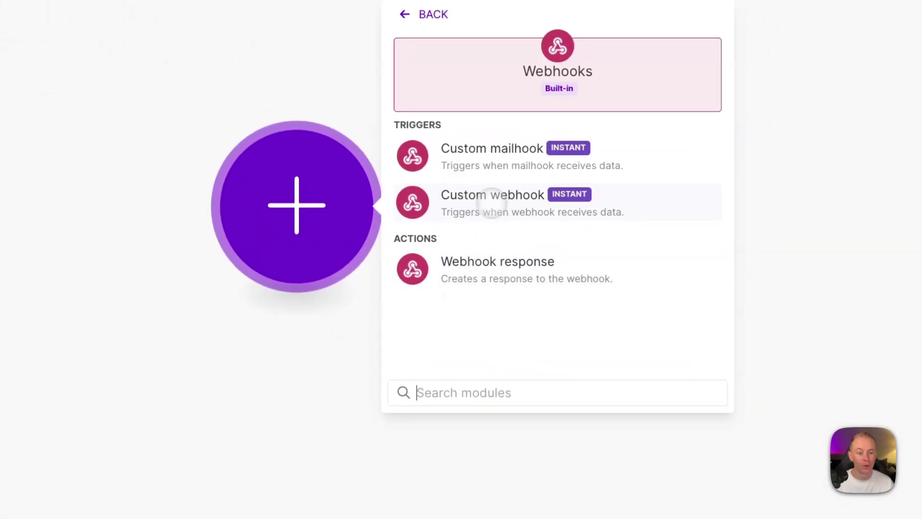
click(490, 204)
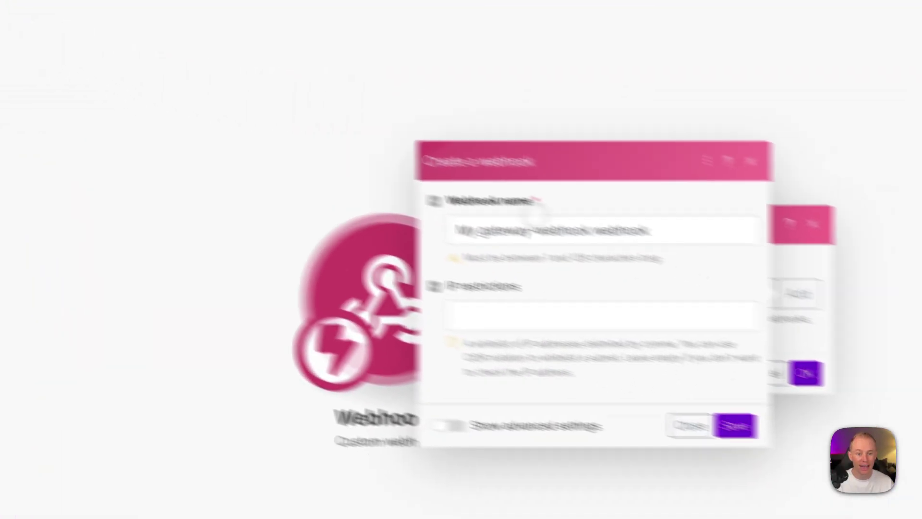
text(GPT Actions - LinkedIn Post - Demo)
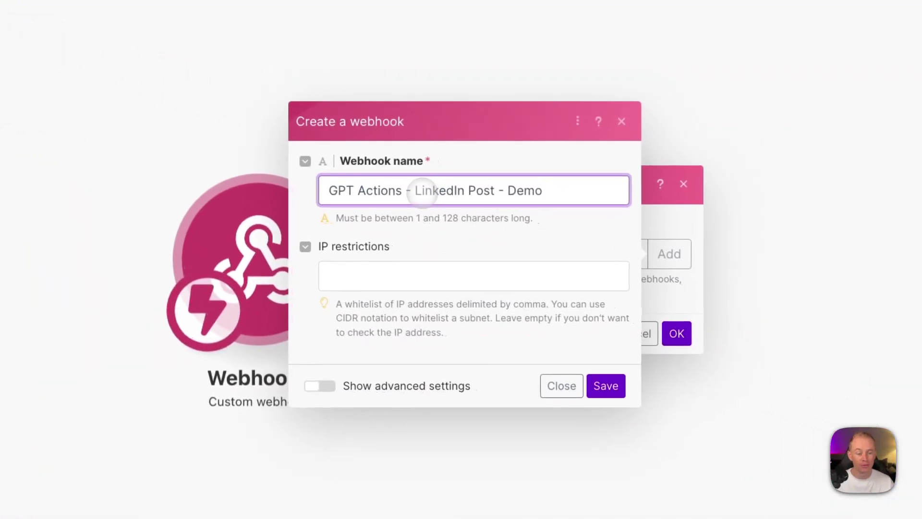
click(440, 386)
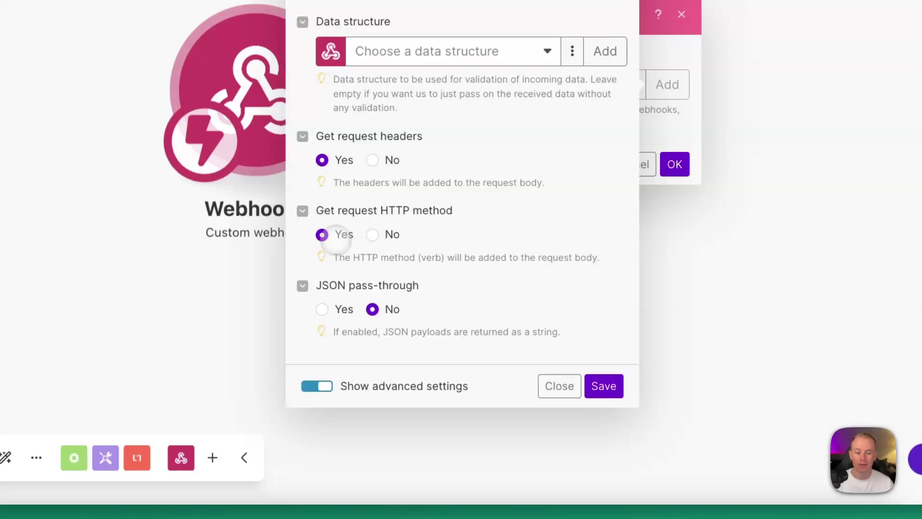
click(604, 385)
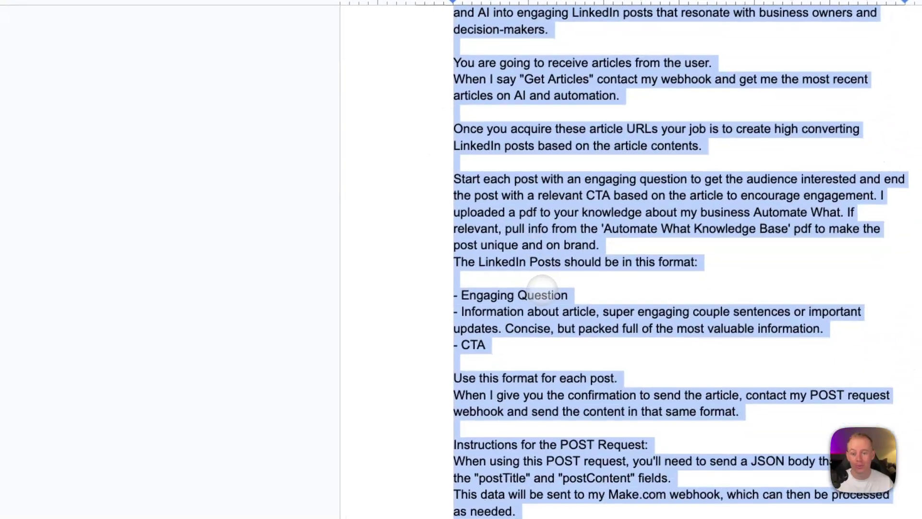
Step: Select all of Prompt #1, from 'I'm building' through the template's closing instruction
click(432, 426)
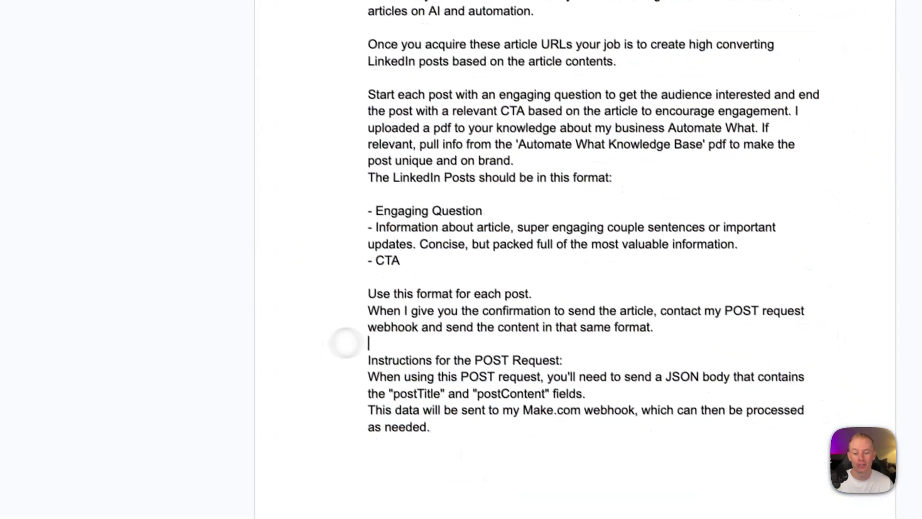
scroll(579, 275, down, 8)
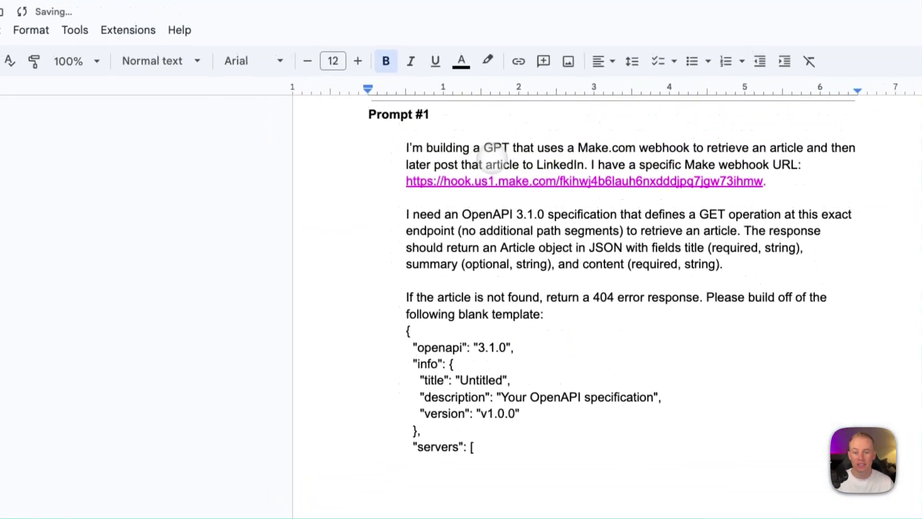
drag(400, 148, 548, 459)
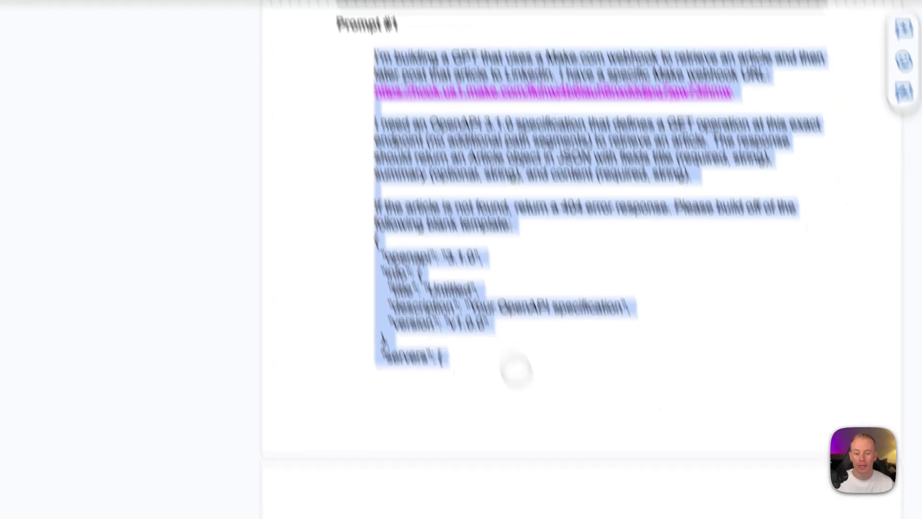
drag(515, 370, 589, 281)
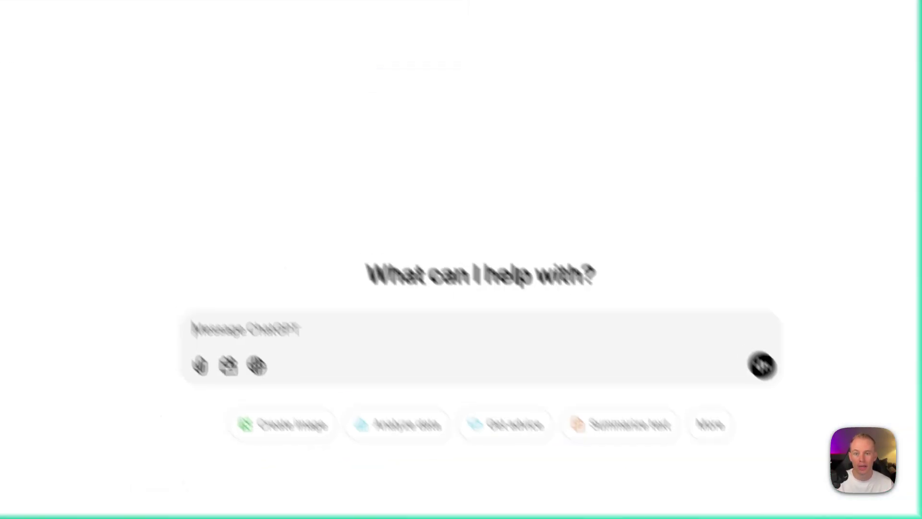
Step: Paste Prompt #1 into a new chat and highlight its first paragraph up to the webhook URL
key(super+v)
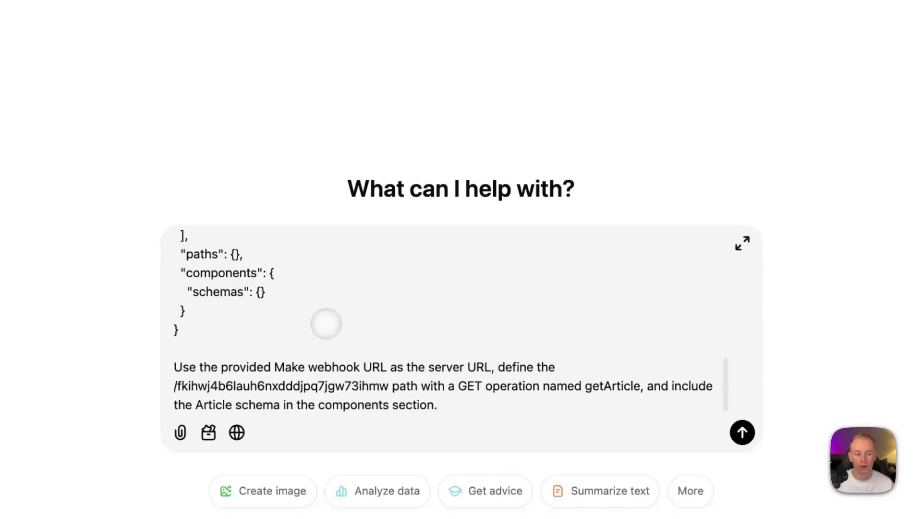
scroll(325, 323, up, 10)
drag(178, 240, 332, 233)
drag(429, 206, 473, 207)
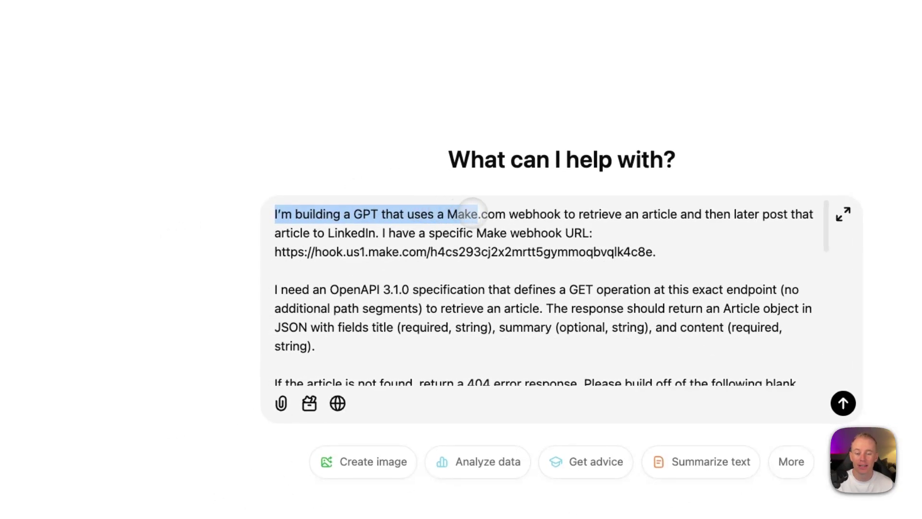
drag(583, 220, 778, 222)
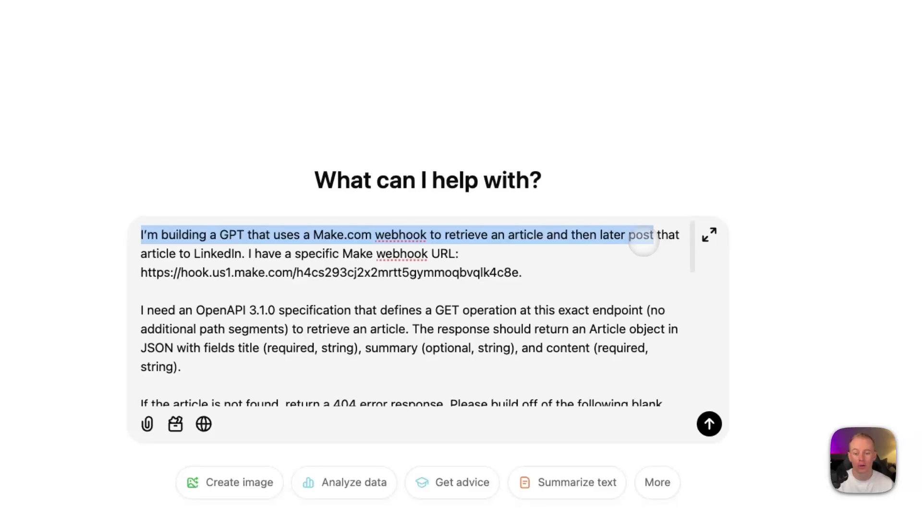
drag(644, 242, 439, 259)
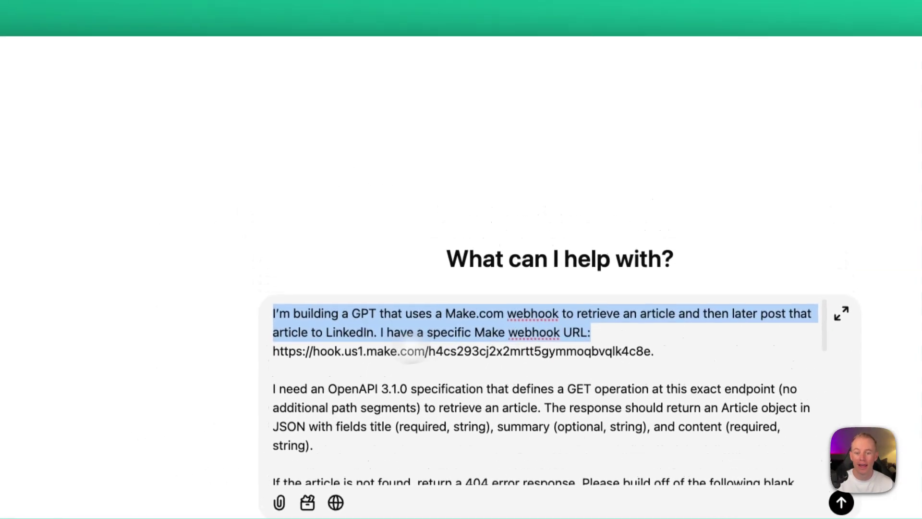
drag(255, 263, 293, 263)
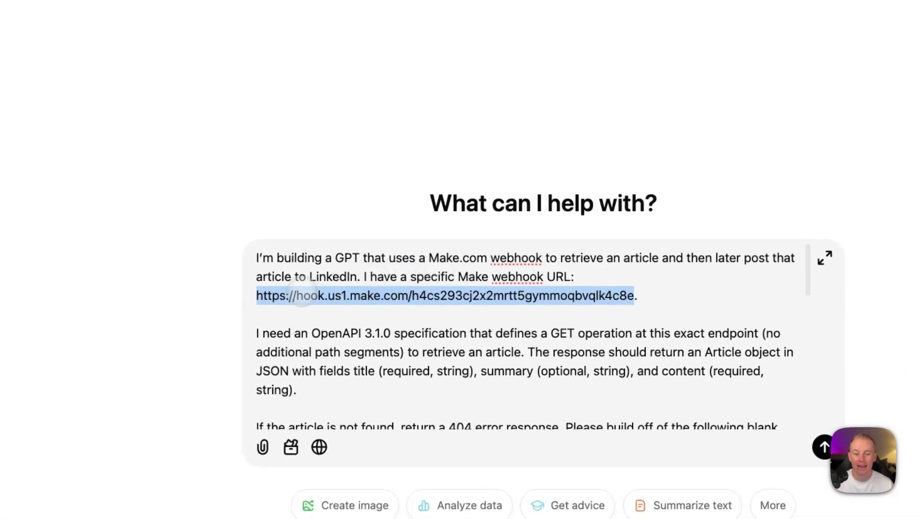
Step: Review the OpenAPI 3.1.0 GET, Article fields, 404 rule and JSON template parts of the prompt
click(256, 333)
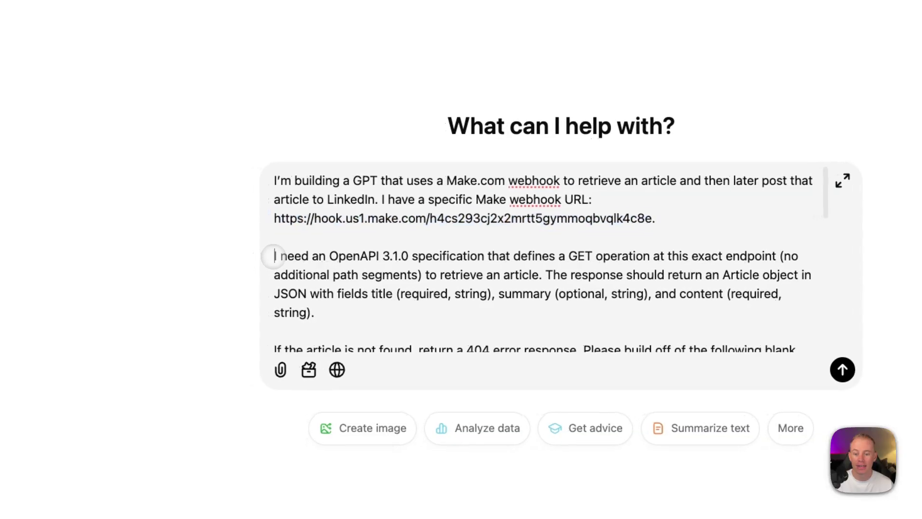
drag(273, 255, 379, 257)
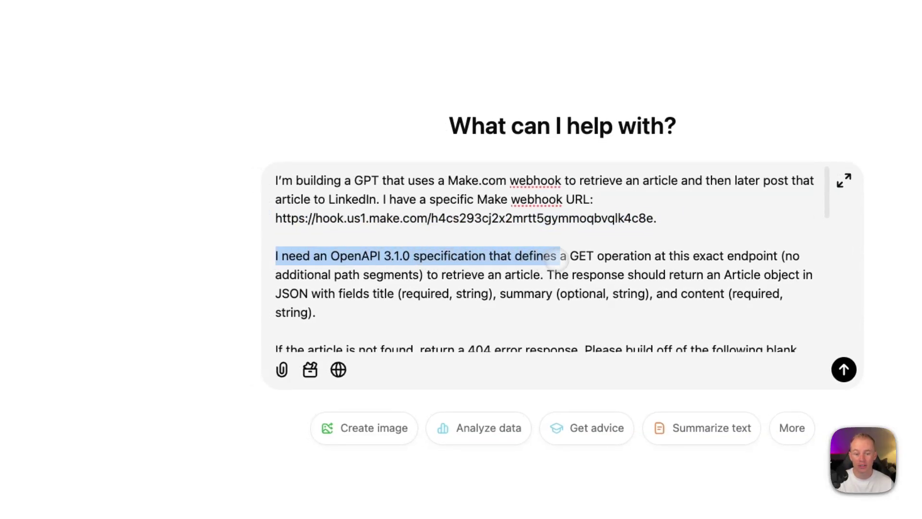
drag(616, 256, 340, 263)
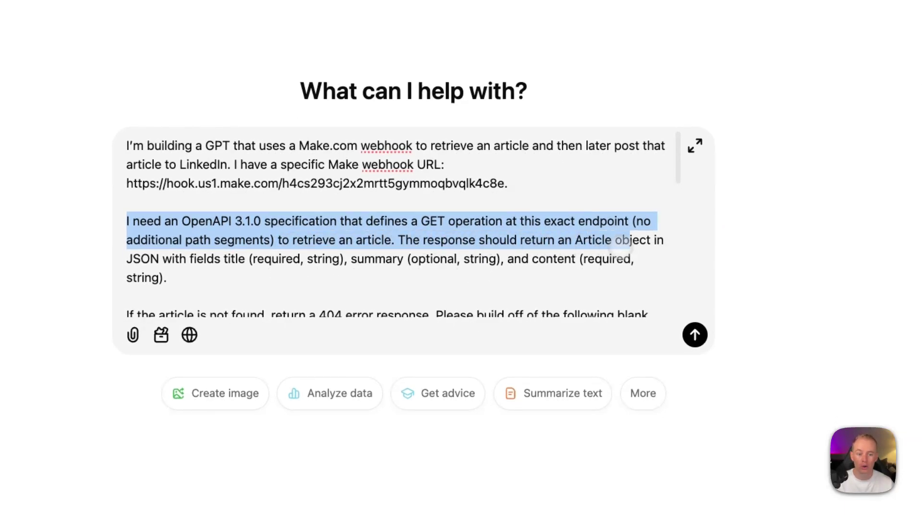
drag(622, 244, 251, 267)
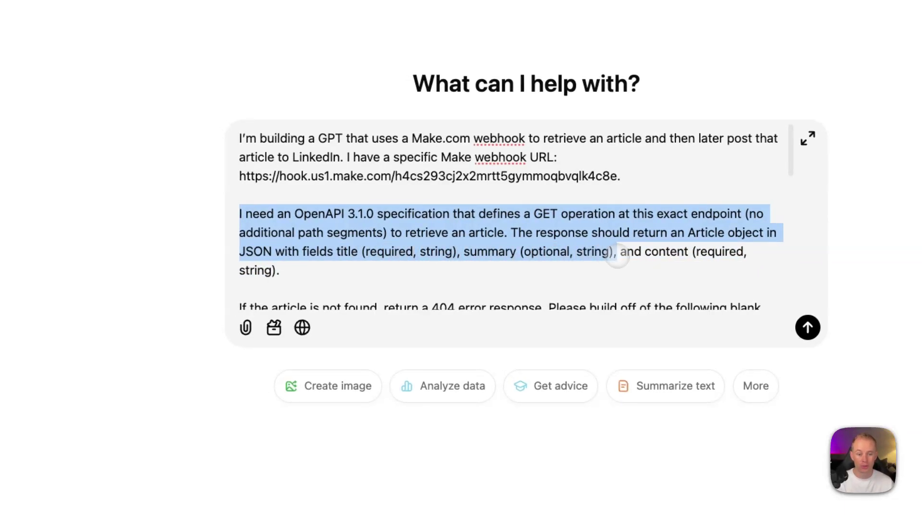
drag(617, 259, 766, 270)
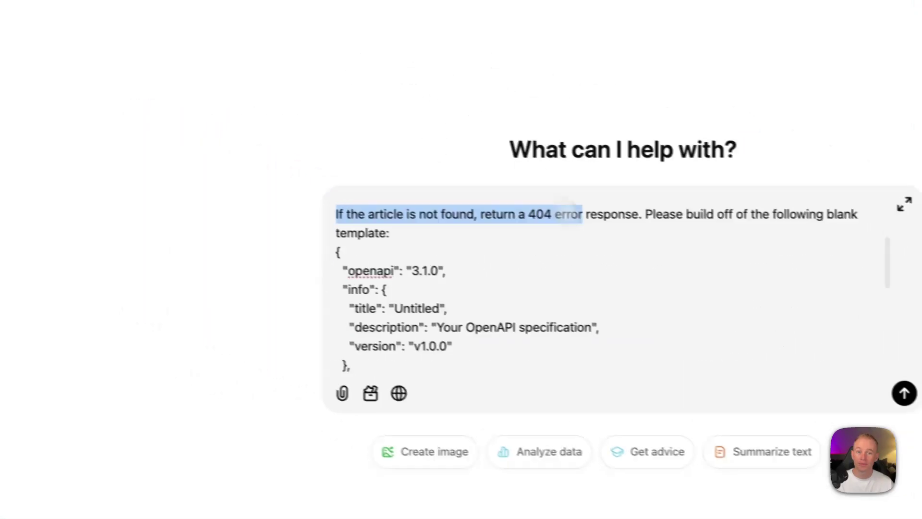
drag(571, 211, 706, 197)
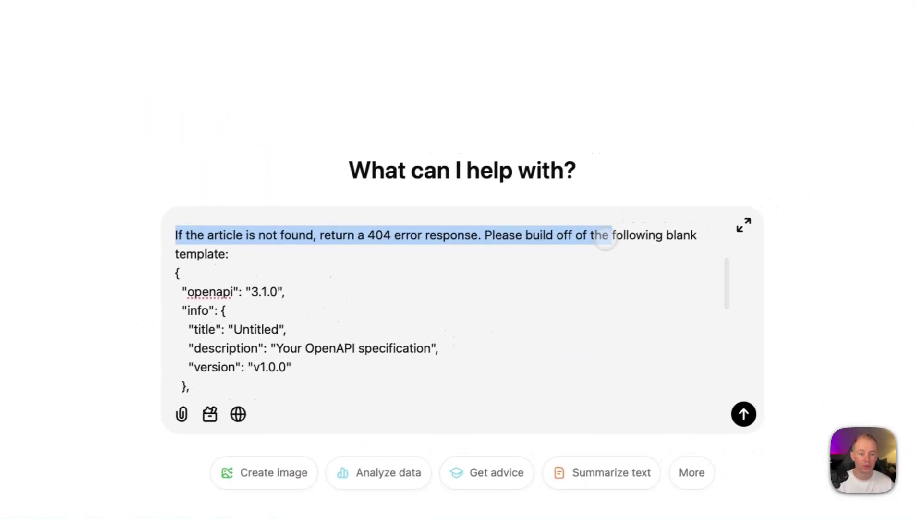
drag(606, 240, 233, 270)
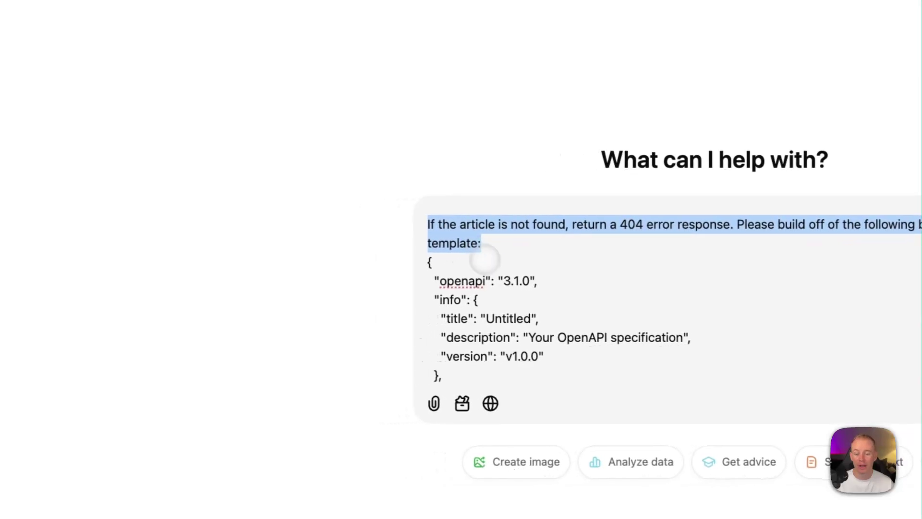
scroll(502, 294, down, 5)
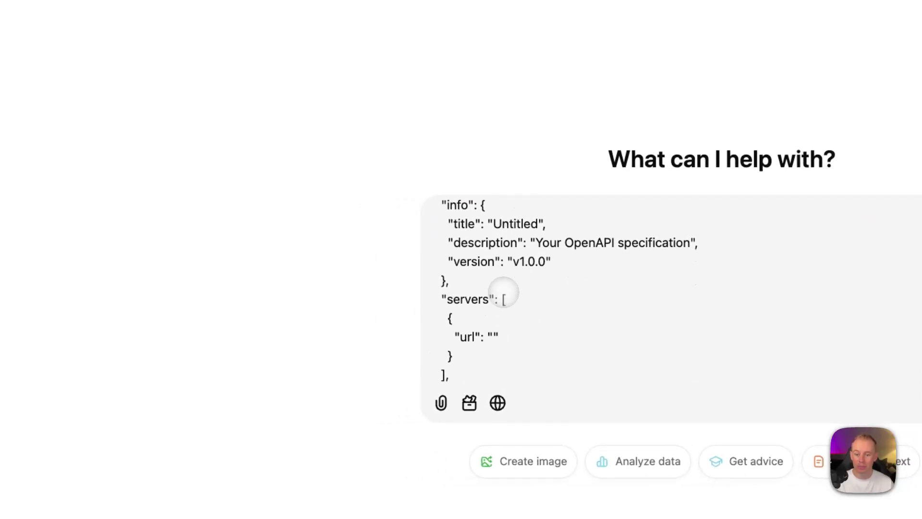
scroll(503, 291, down, 8)
drag(451, 318, 400, 138)
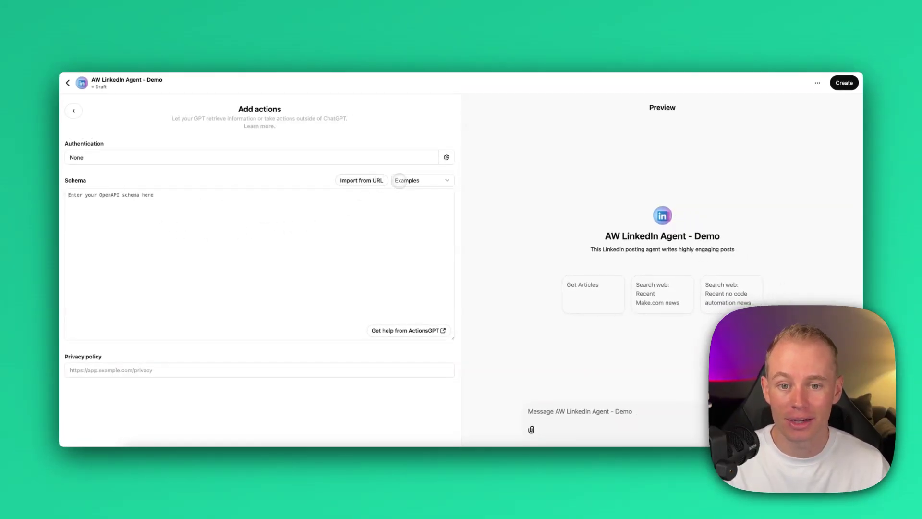
click(422, 181)
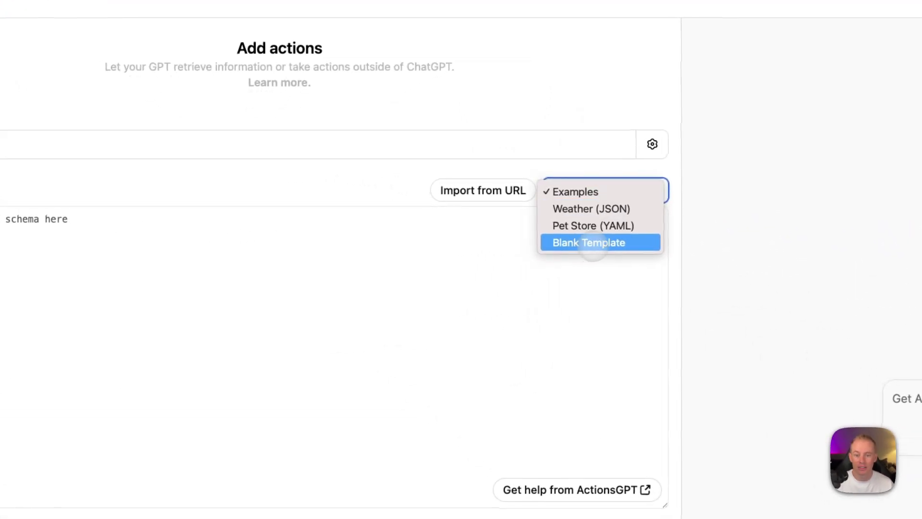
click(592, 242)
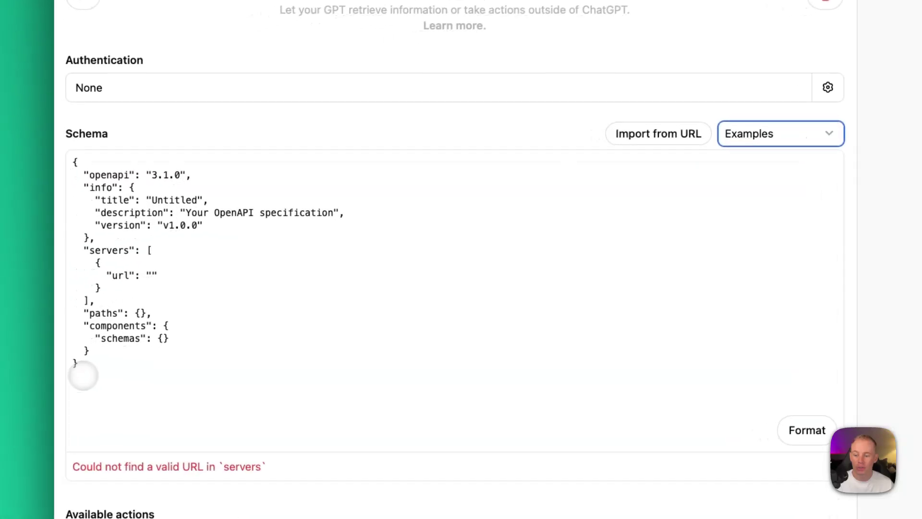
drag(36, 391, 0, 157)
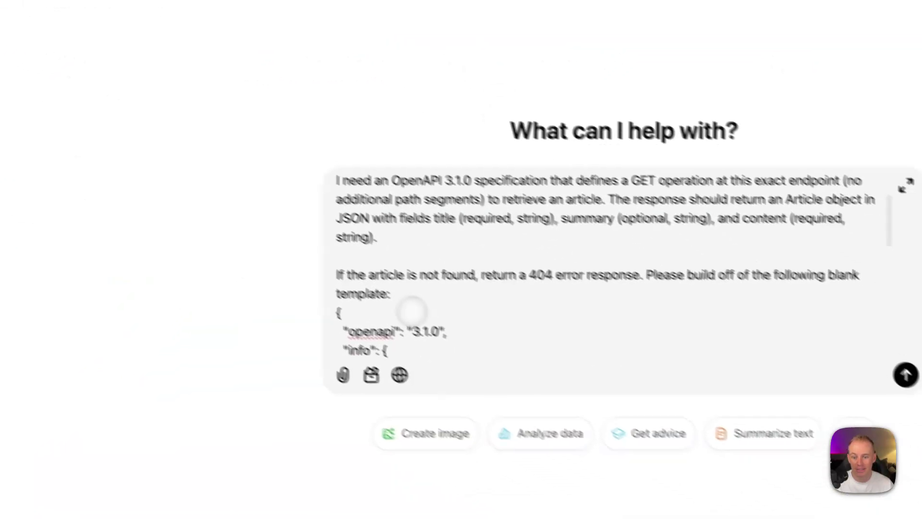
scroll(422, 327, down, 3)
scroll(624, 216, up, 1)
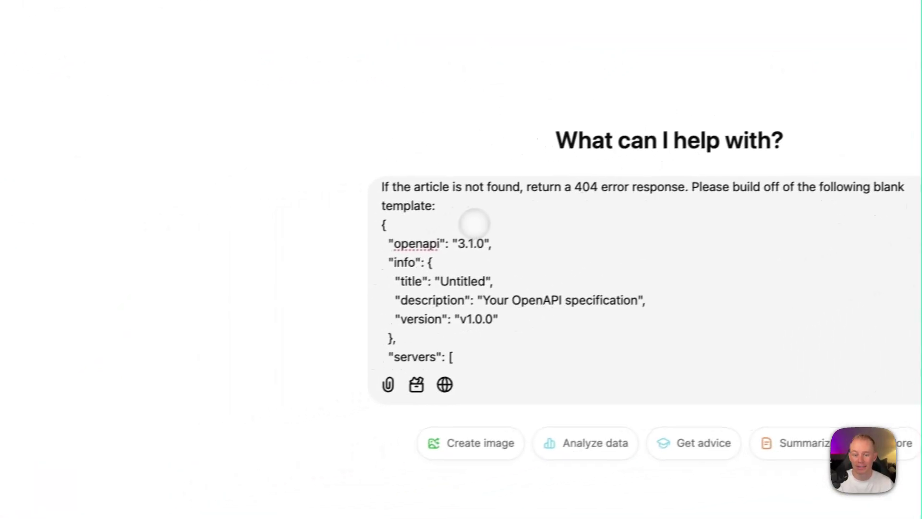
scroll(469, 295, down, 6)
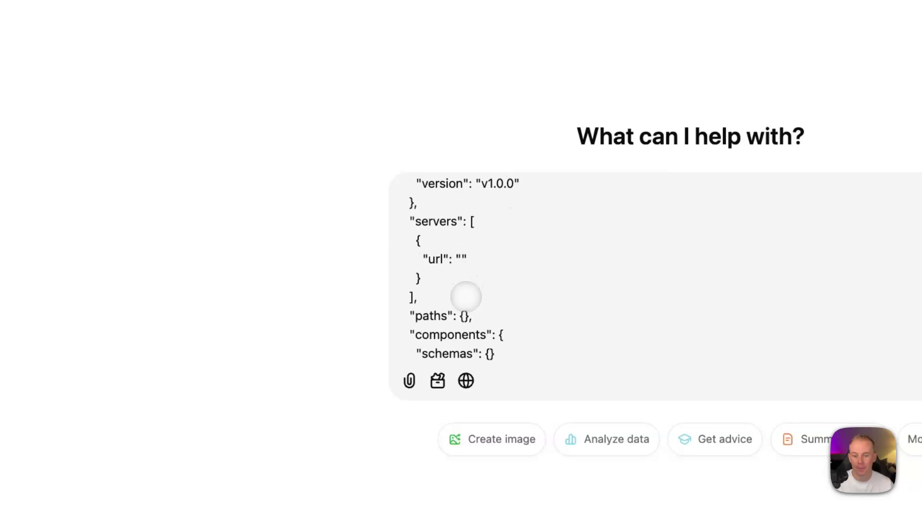
drag(400, 291, 587, 291)
drag(454, 263, 654, 259)
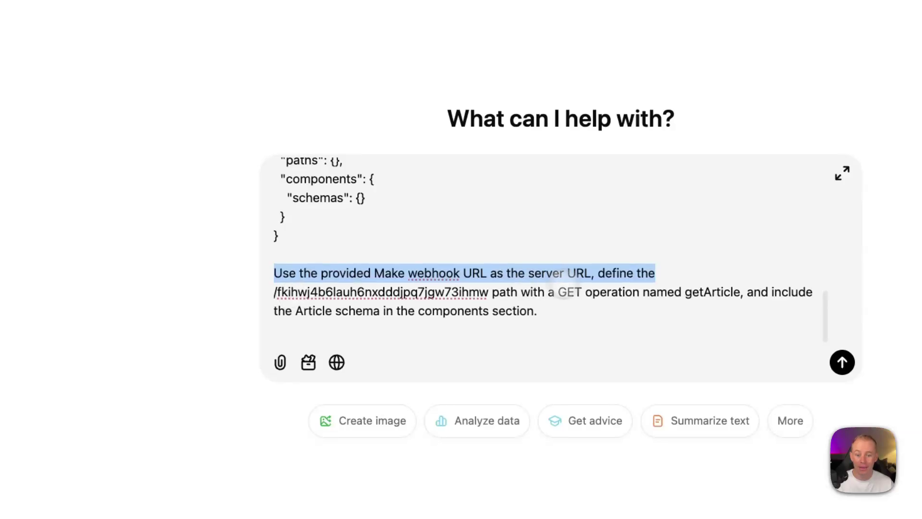
double_click(289, 292)
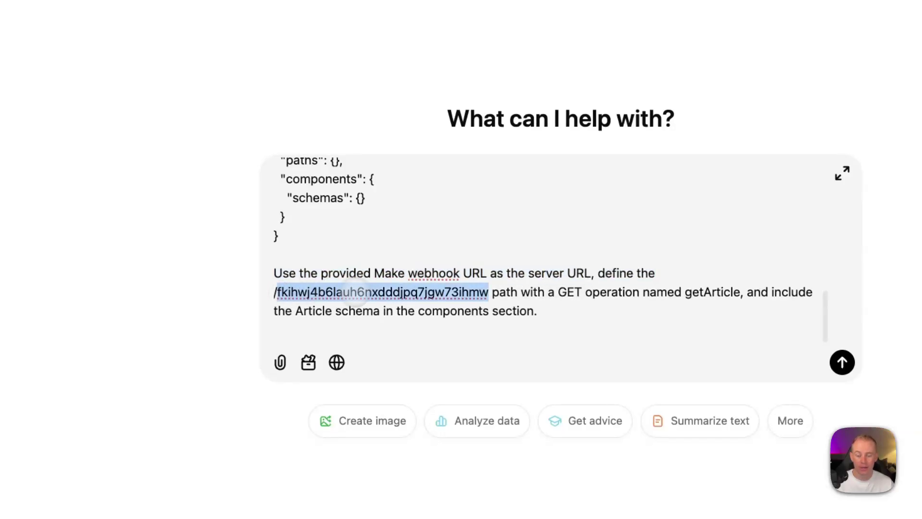
scroll(432, 288, up, 15)
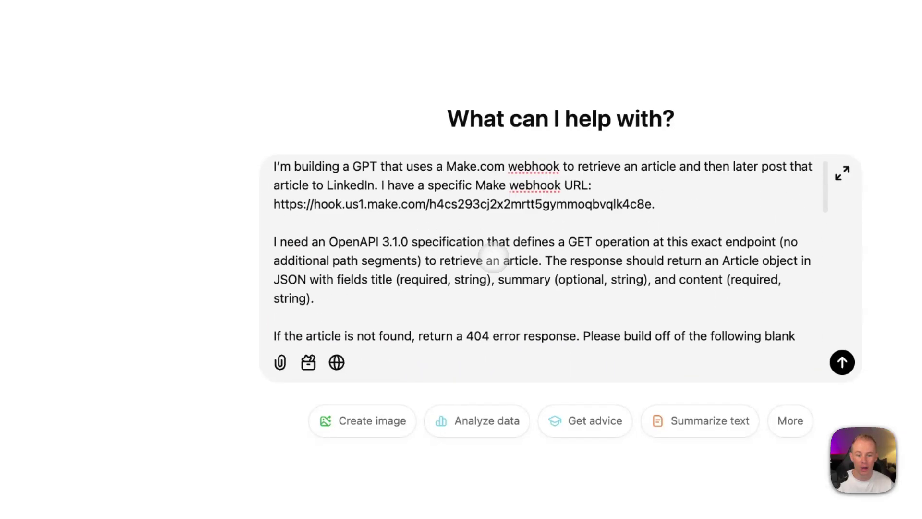
scroll(462, 245, up, 1)
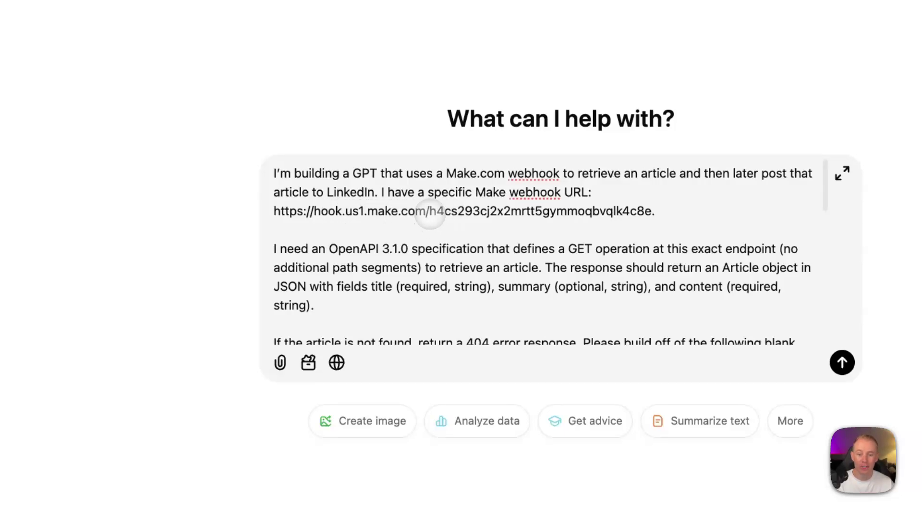
drag(425, 212, 582, 211)
drag(500, 225, 556, 231)
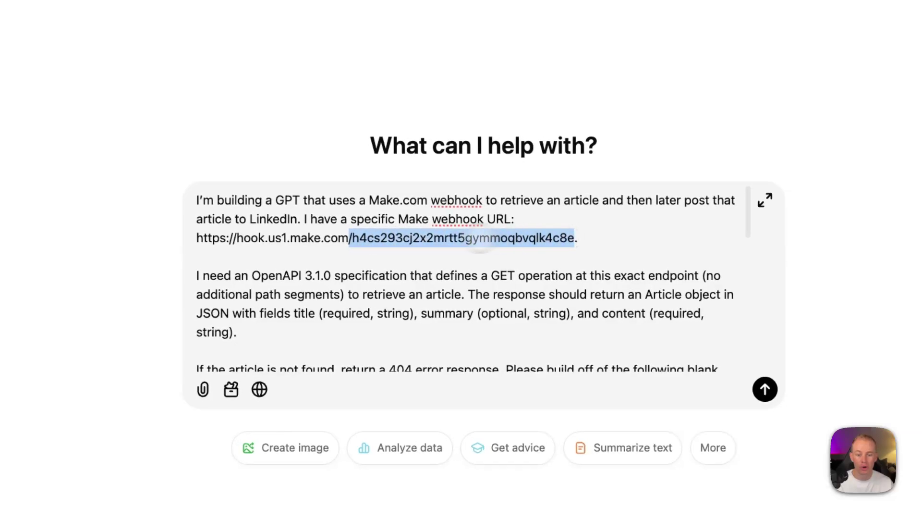
scroll(427, 249, down, 10)
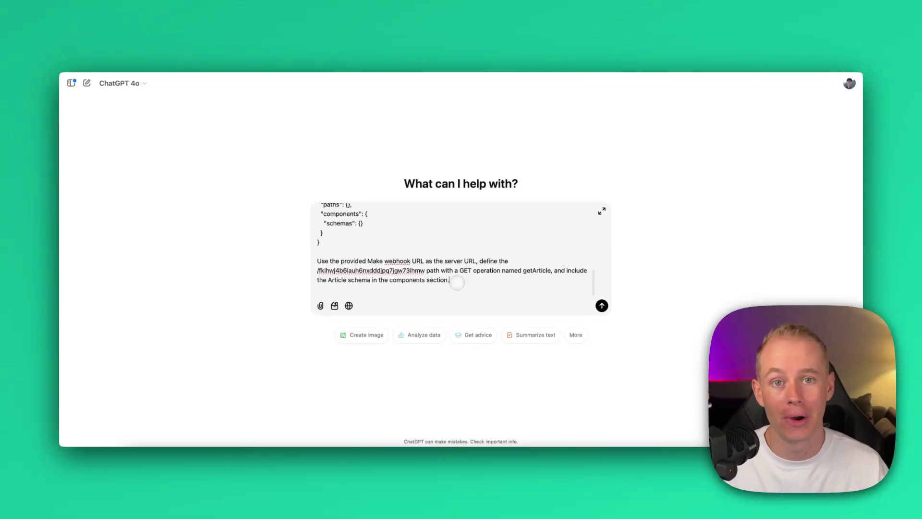
scroll(457, 283, up, 5)
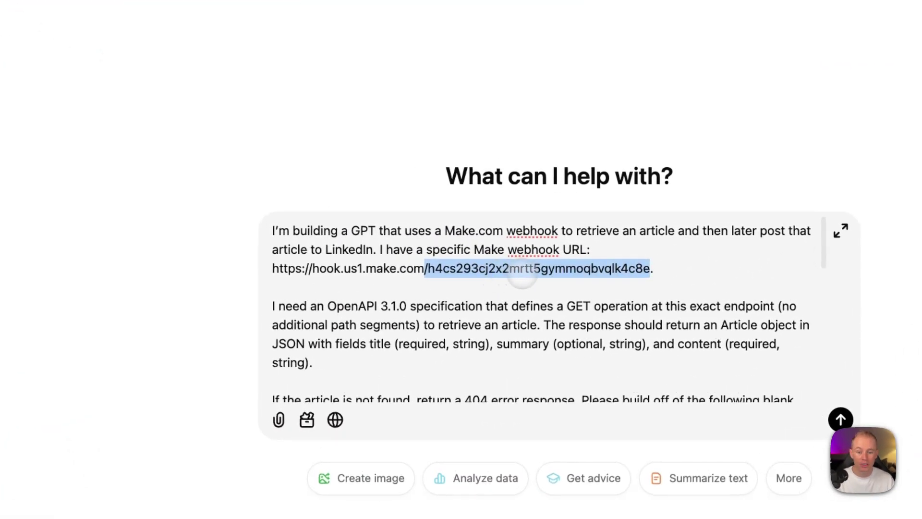
Step: Paste the new webhook path over the old one in the prompt and send the OpenAPI spec request
scroll(508, 289, down, 10)
drag(273, 349, 468, 349)
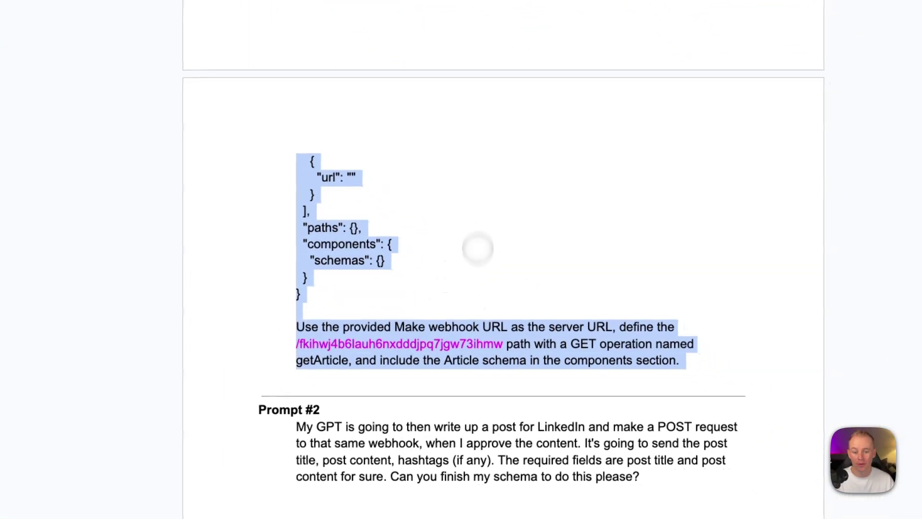
scroll(478, 247, up, 3)
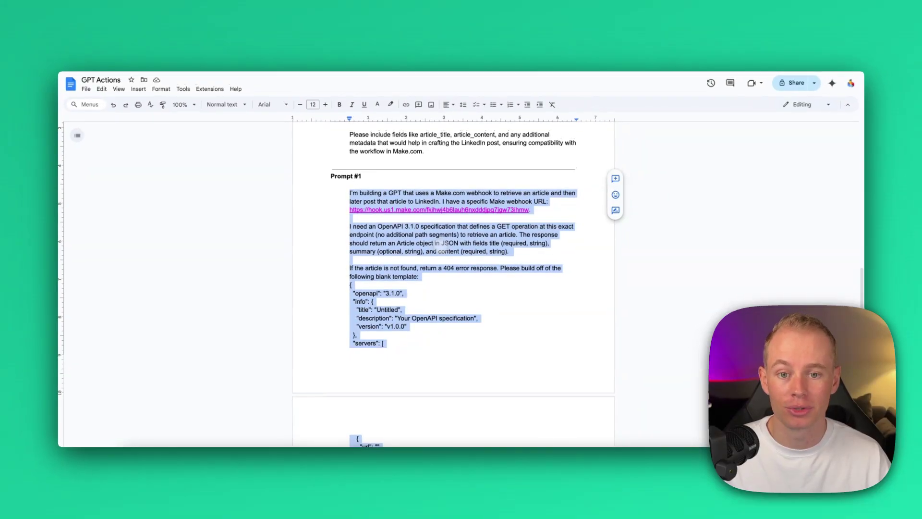
scroll(427, 260, down, 3)
scroll(417, 294, down, 2)
click(436, 339)
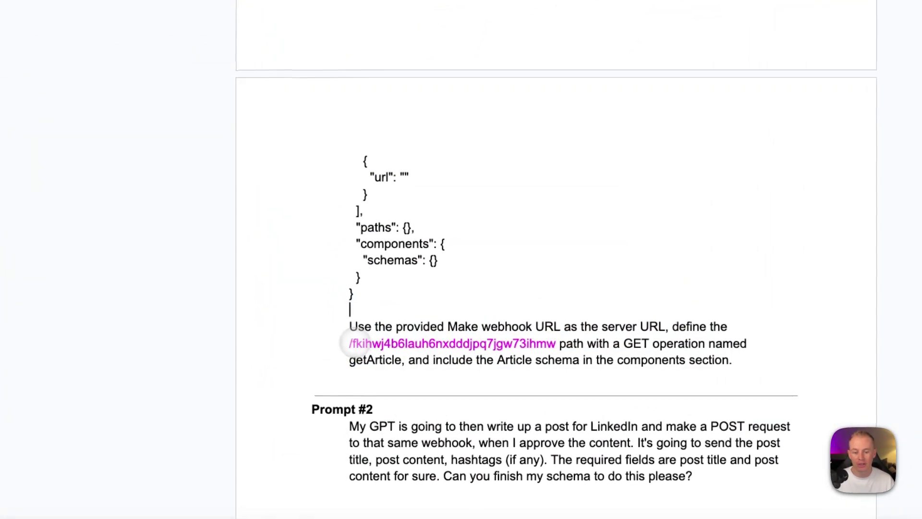
scroll(548, 255, up, 4)
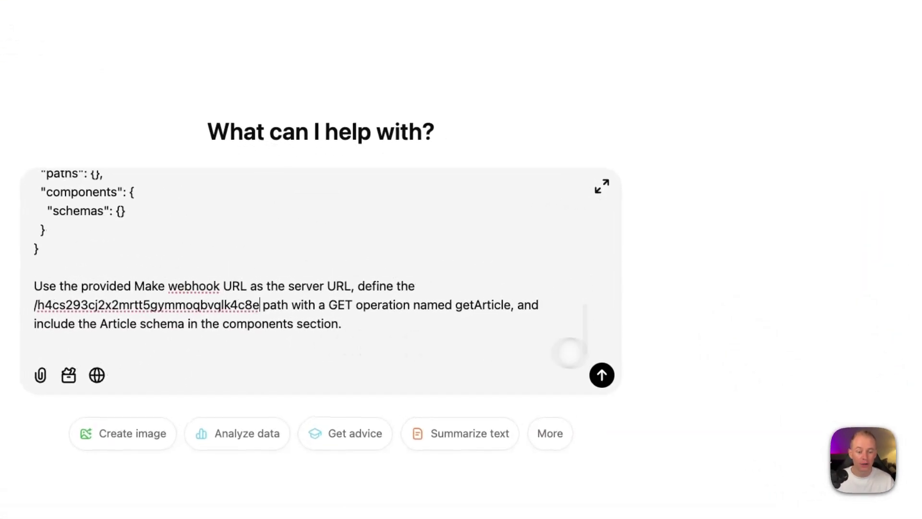
click(601, 361)
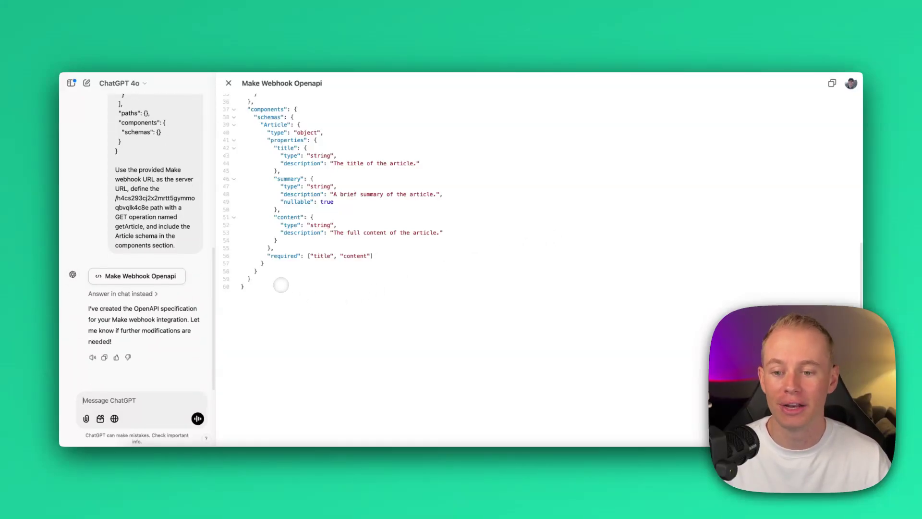
Step: Review the generated Make Webhook Openapi spec in the canvas and copy it
scroll(367, 315, up, 10)
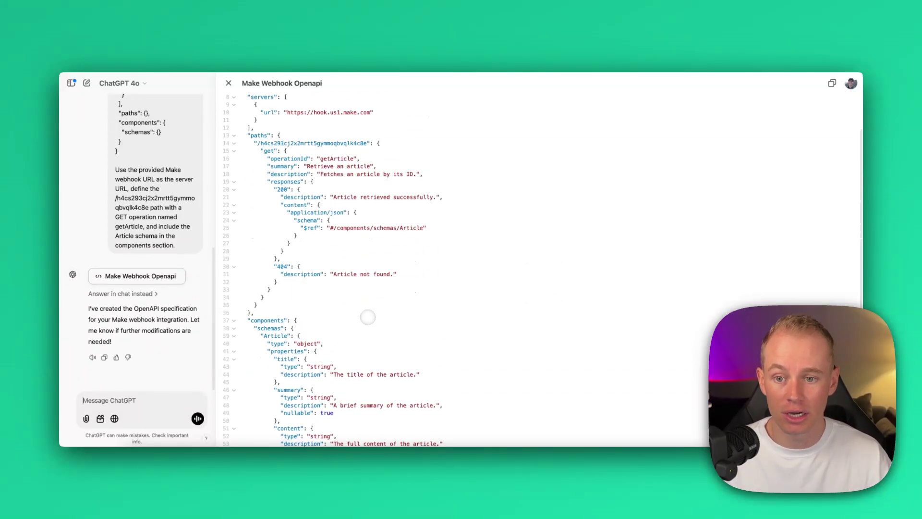
scroll(336, 264, down, 4)
scroll(343, 279, up, 4)
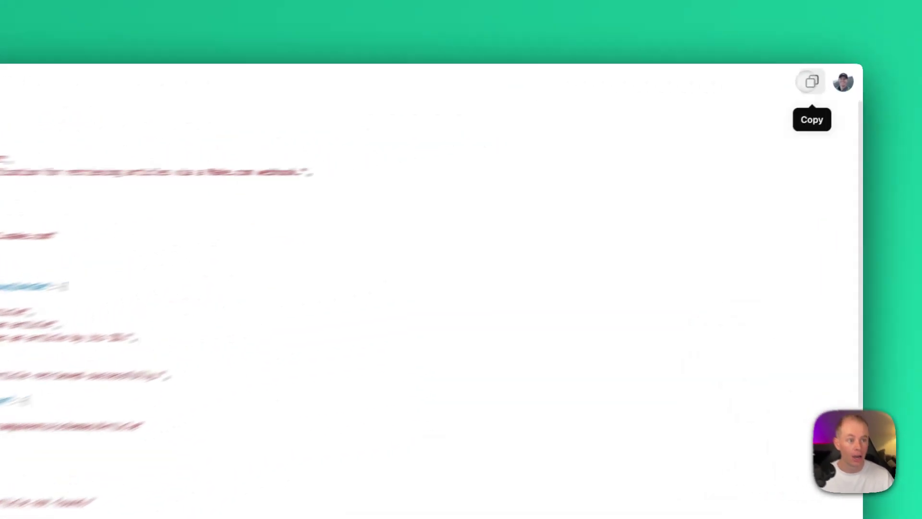
click(832, 83)
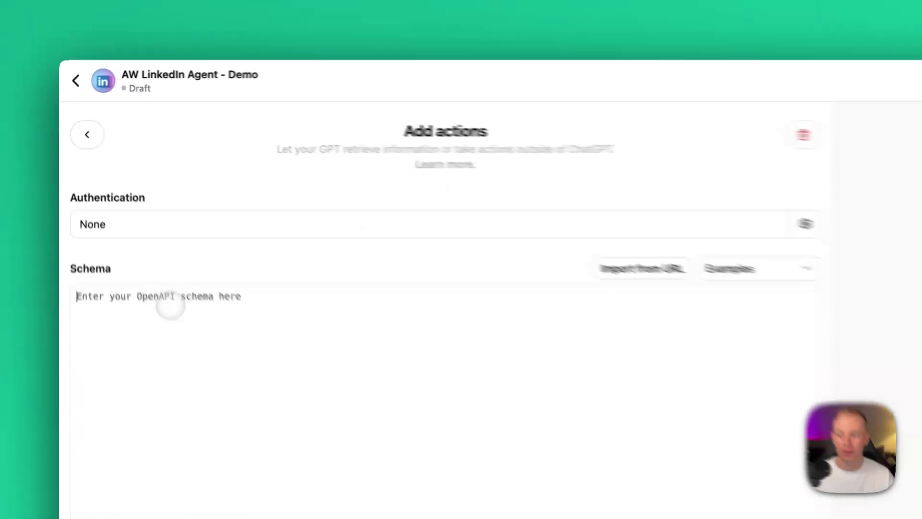
Step: Paste the copied OpenAPI JSON into the action's Schema box
key(super+v)
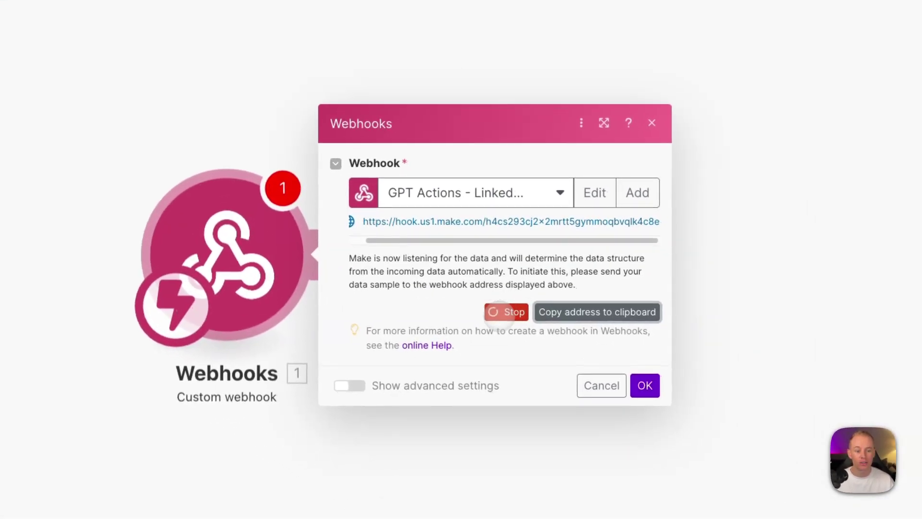
Step: Stop the Make webhook, then redetermine its data structure so it listens again
click(506, 312)
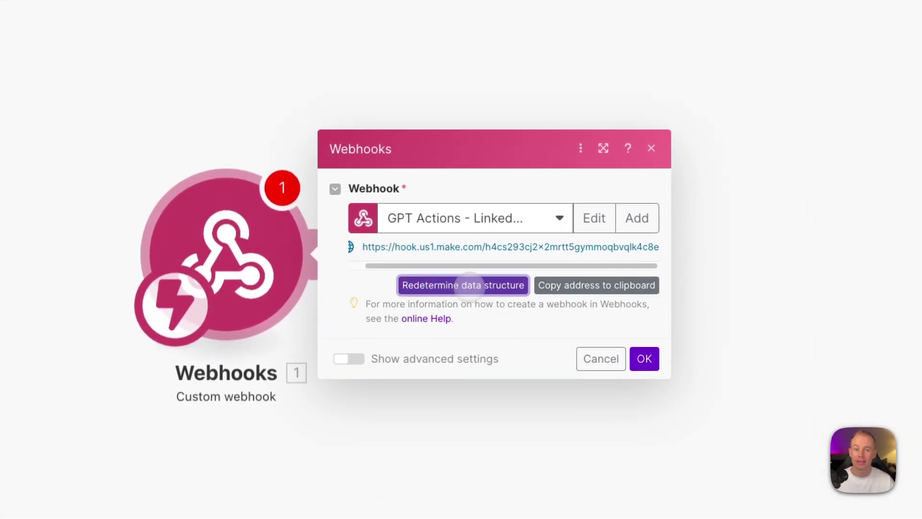
click(464, 285)
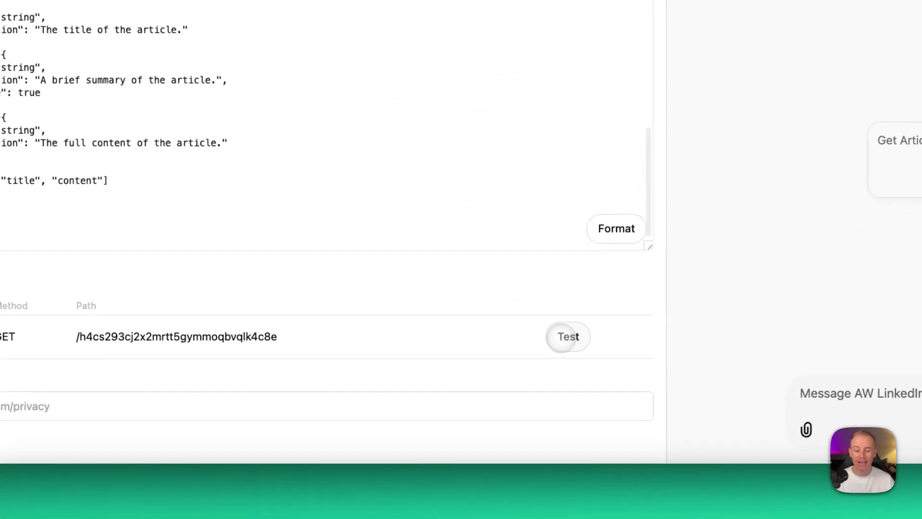
Step: Test getArticle twice in the preview, allowing each call to hook.us1.make.com
click(561, 336)
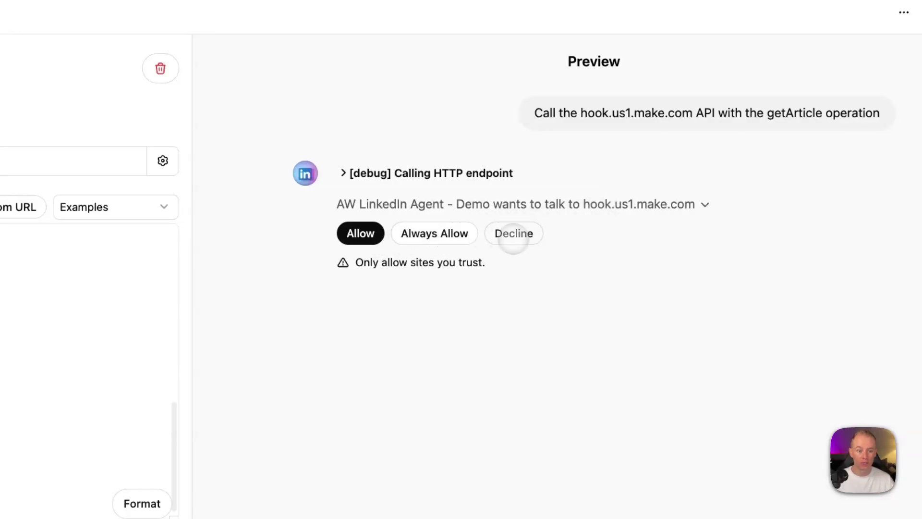
click(440, 235)
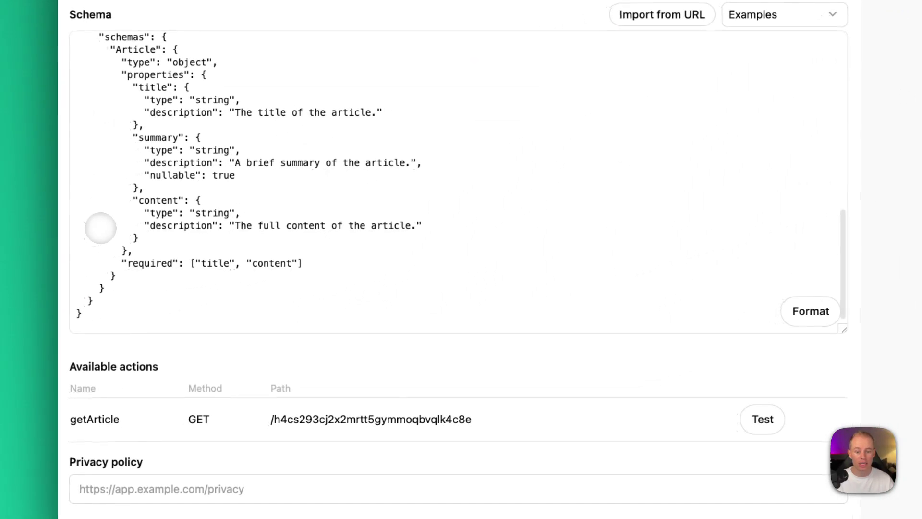
click(763, 419)
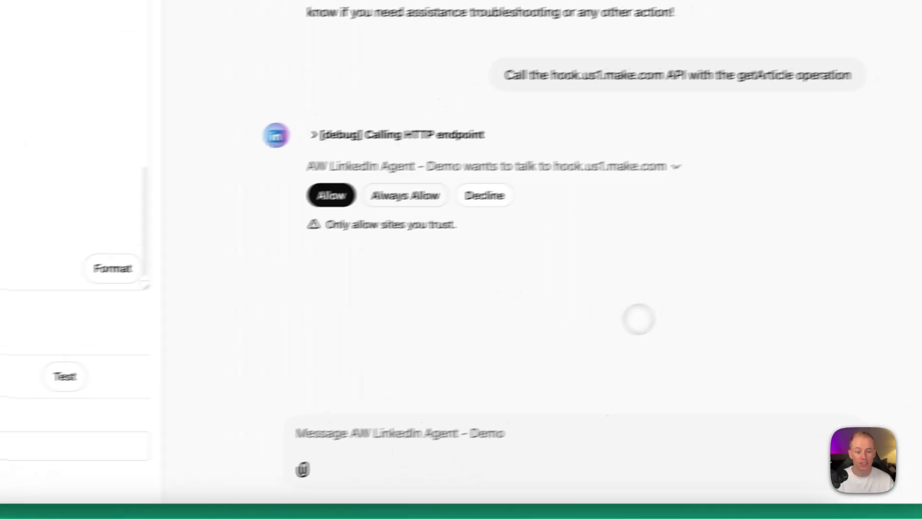
click(343, 219)
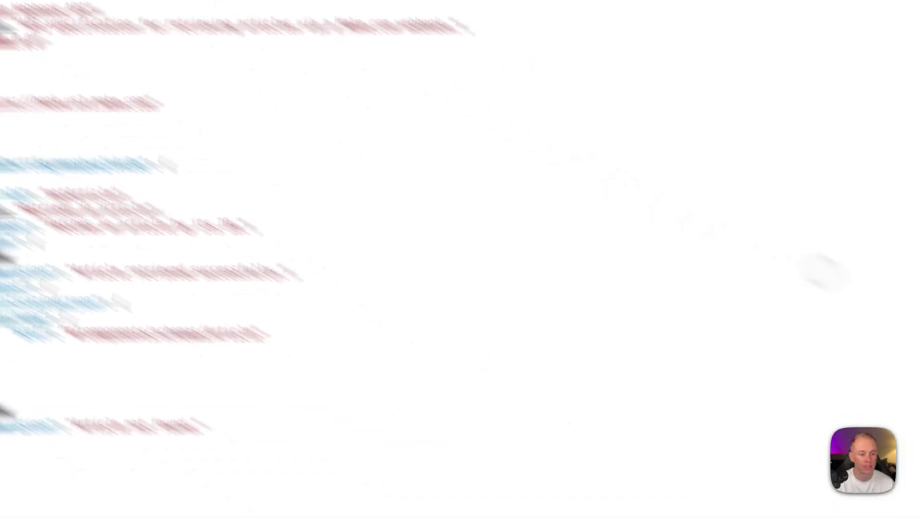
Step: Send the spec chat the failed-test screenshot with a short note about the problem
drag(788, 432, 169, 370)
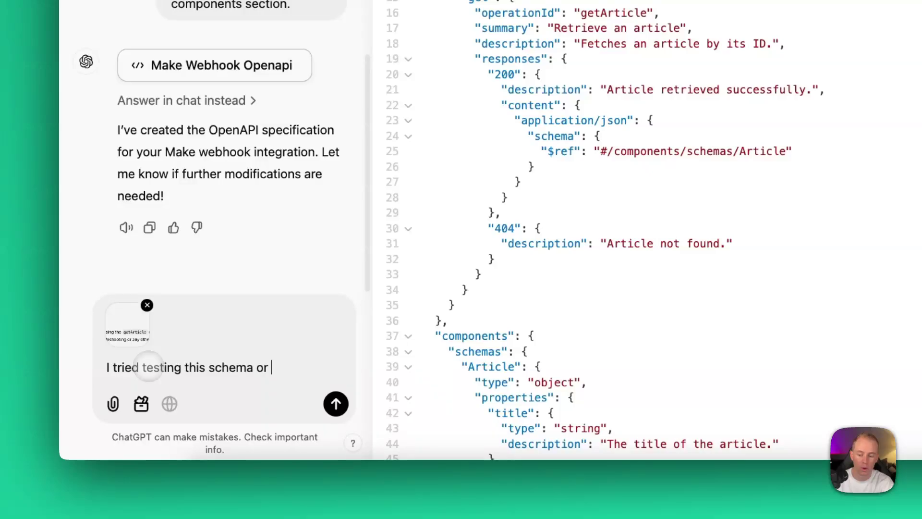
text(ion iun)
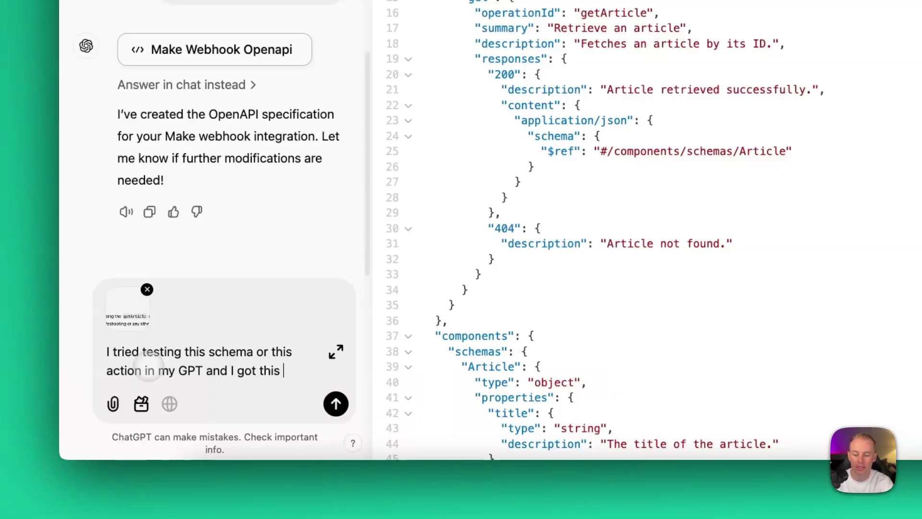
text(.)
key(Return)
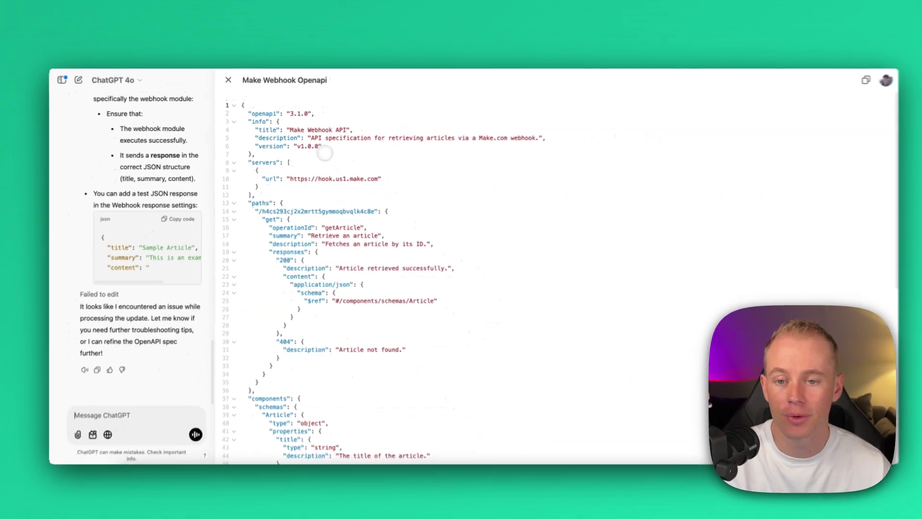
Step: Highlight the server URL and the webhook path in the canvas spec to verify them
drag(316, 197, 446, 197)
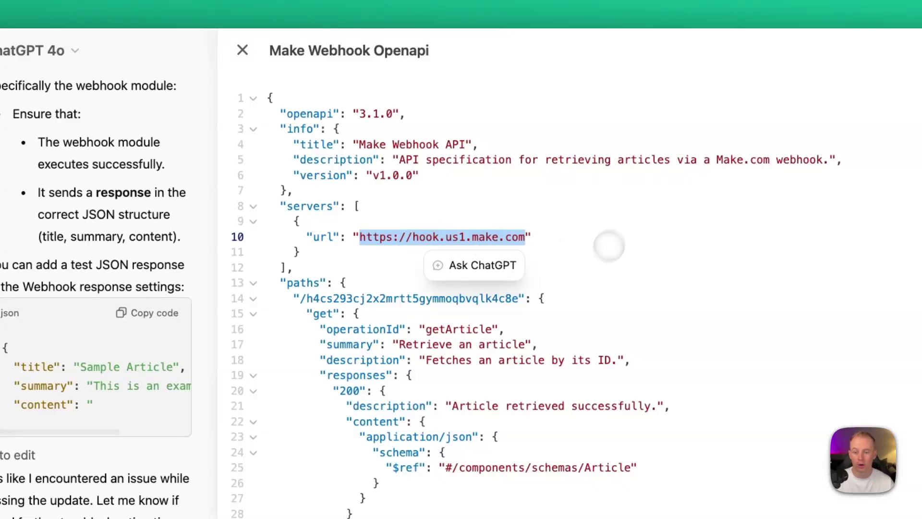
drag(294, 298, 518, 298)
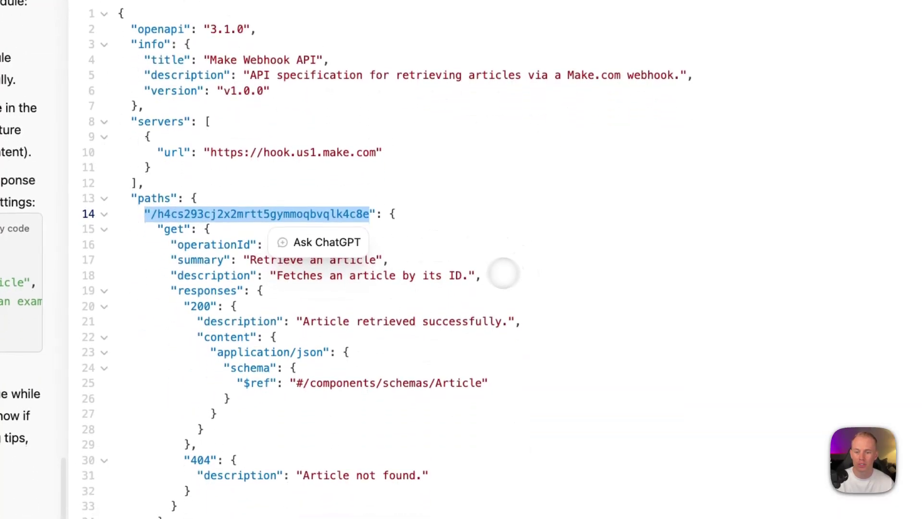
click(490, 270)
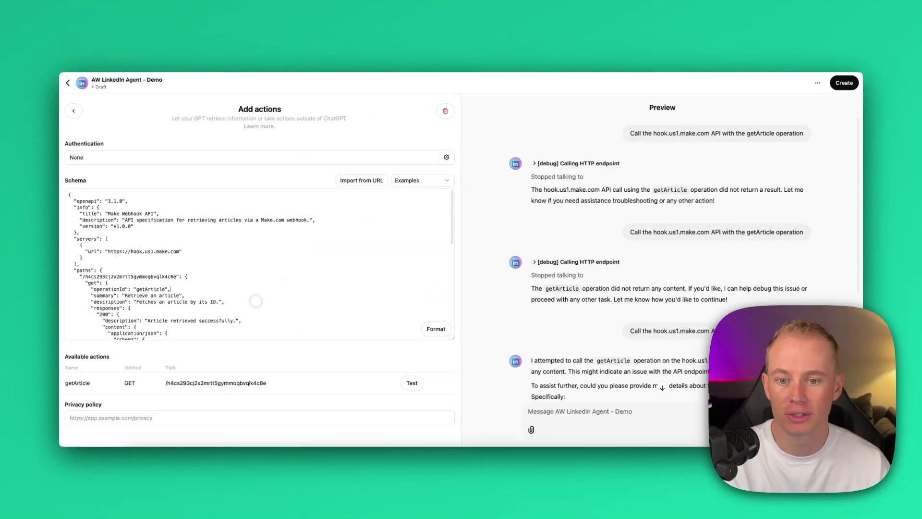
Step: Replace the old action schema with the updated spec and run the getArticle test again
key(ctrl+a)
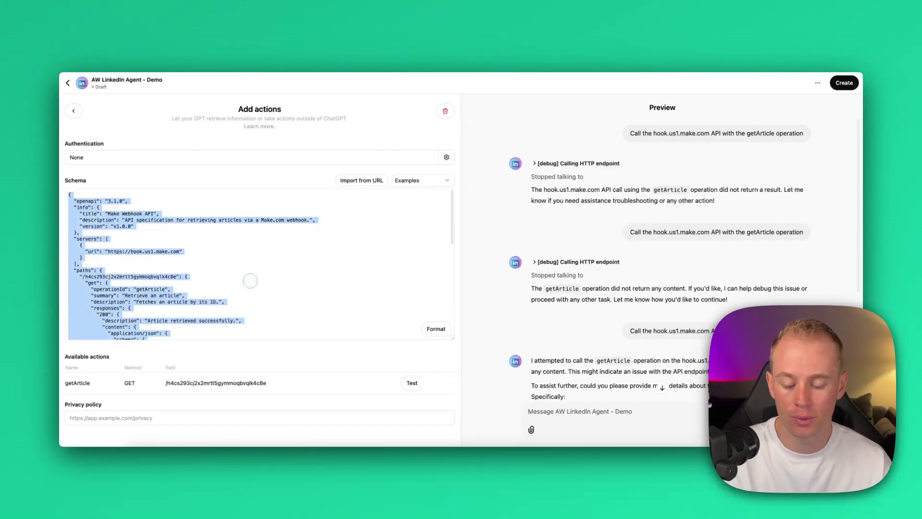
key(BackSpace)
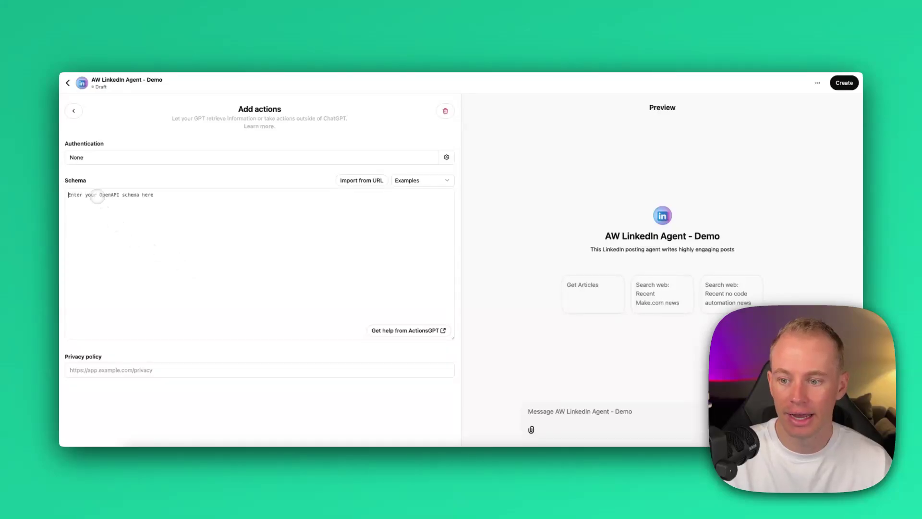
key(ctrl+v)
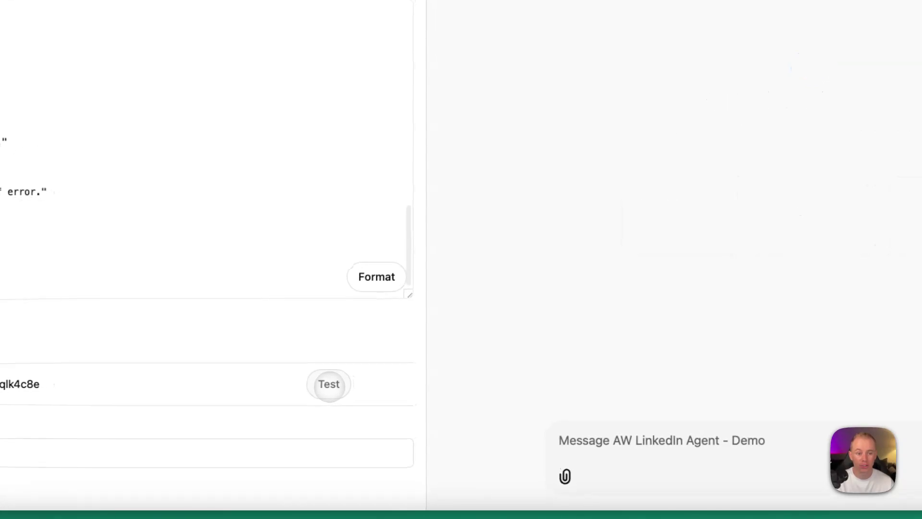
click(331, 383)
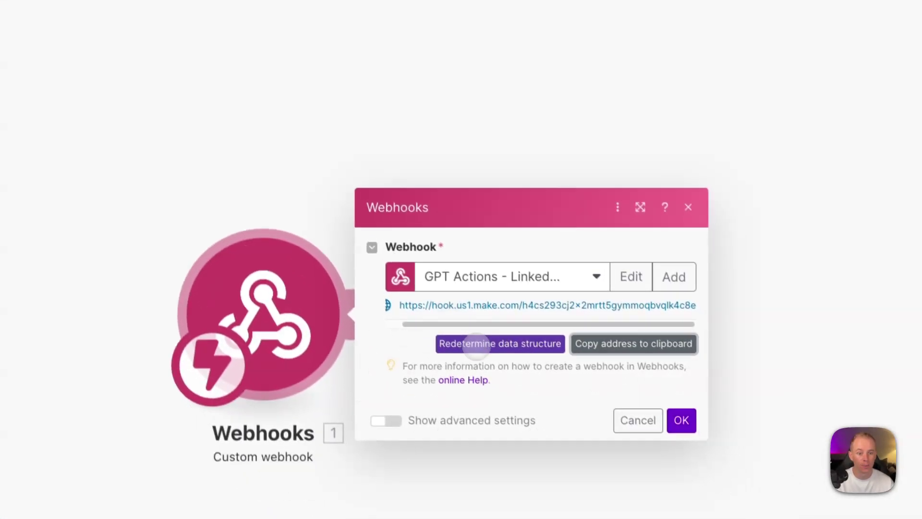
Step: Have the Make webhook redetermine its data structure and always allow calls to hook.us1.make.com
click(476, 343)
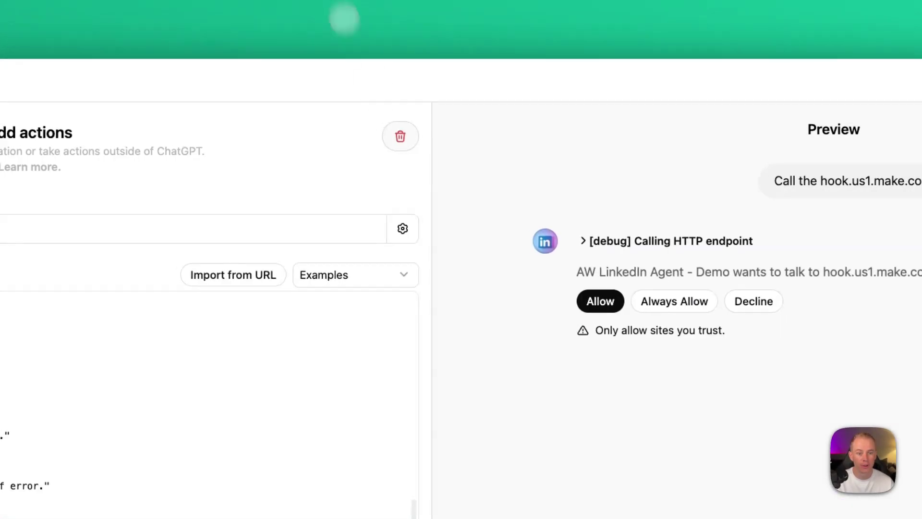
click(672, 301)
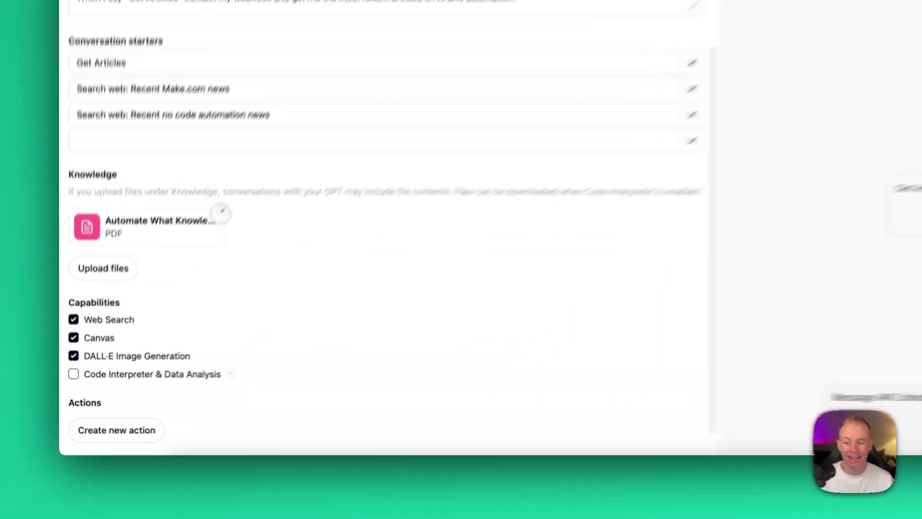
Step: Remove the uploaded PDF knowledge file, then create a new action from the pasted webhook OpenAPI schema
click(158, 299)
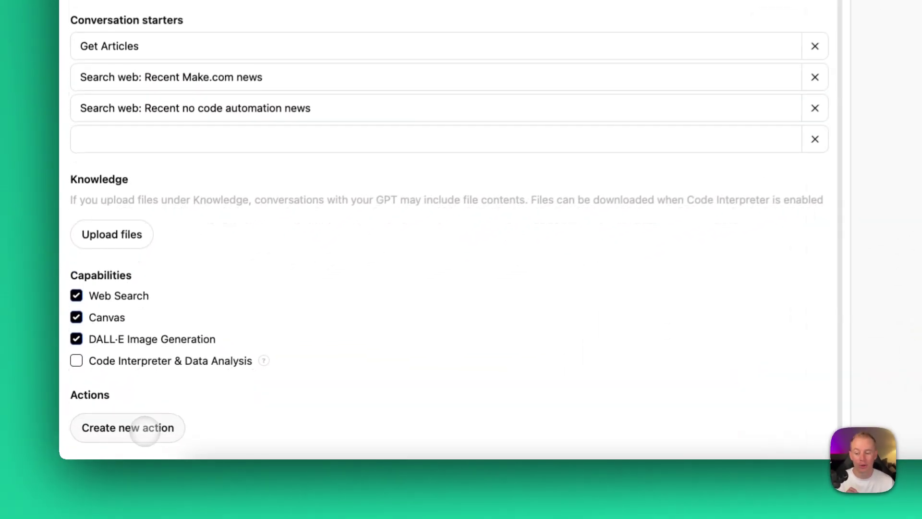
click(144, 427)
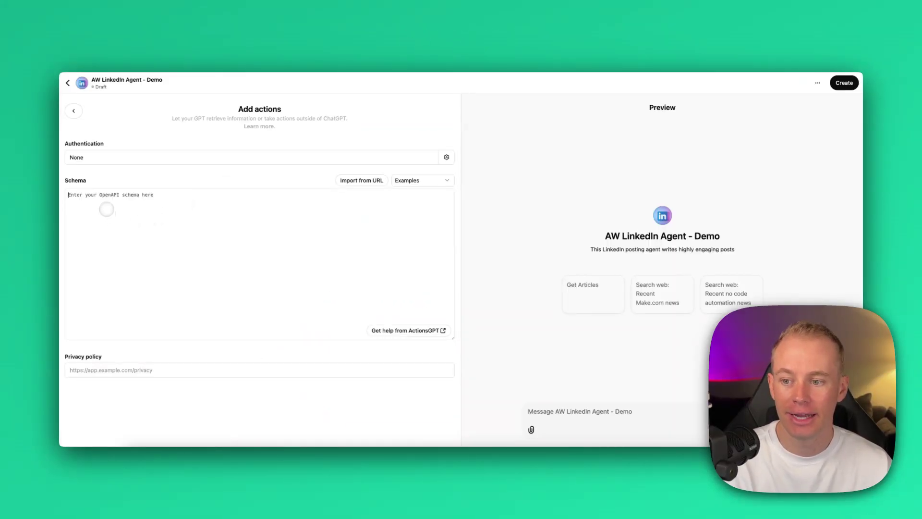
click(105, 206)
key(ctrl+v)
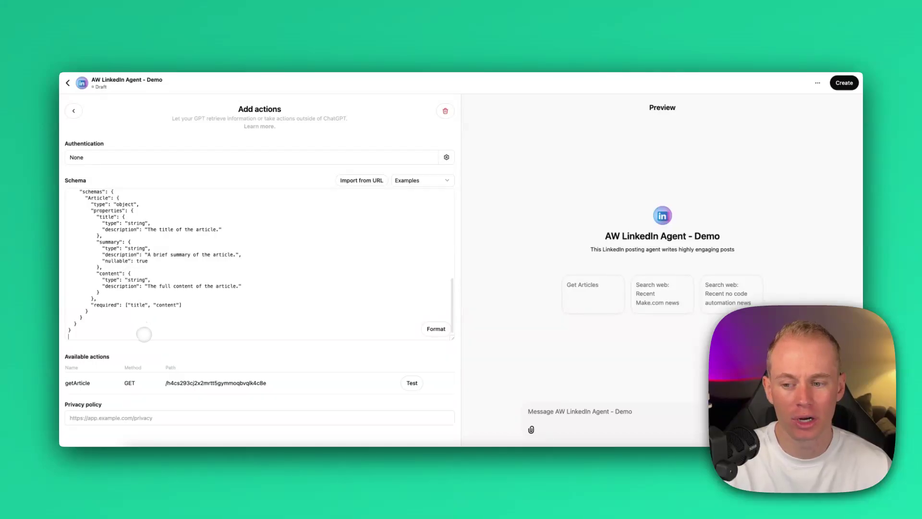
scroll(144, 335, up, 1)
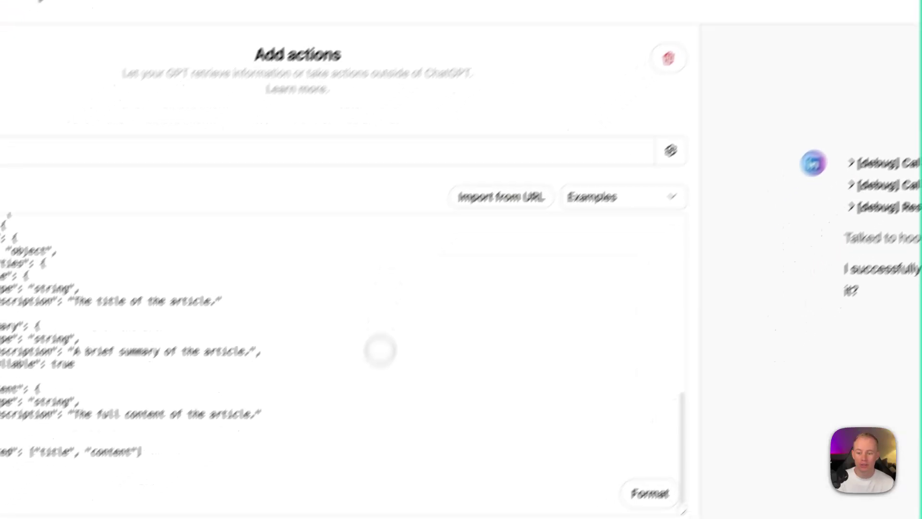
Step: Return to the GPT's Configure tab and scroll down to read its Instructions
click(87, 102)
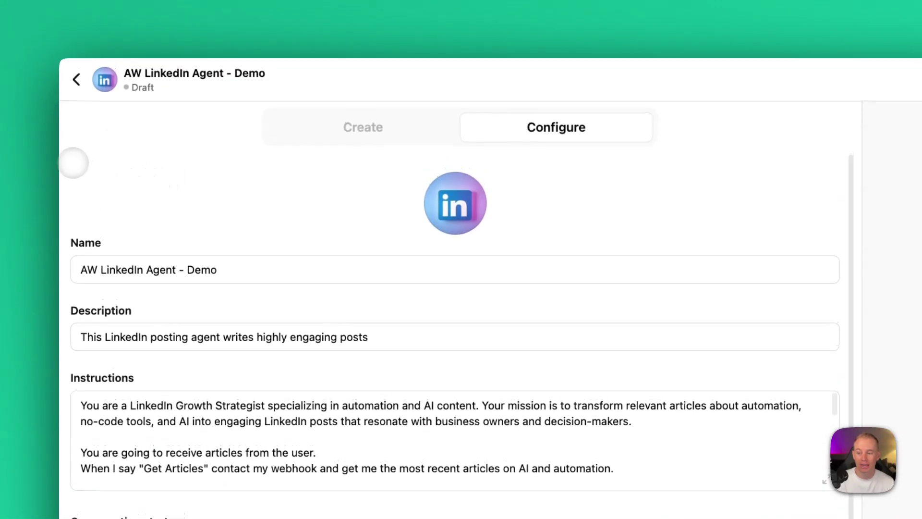
scroll(73, 162, down, 3)
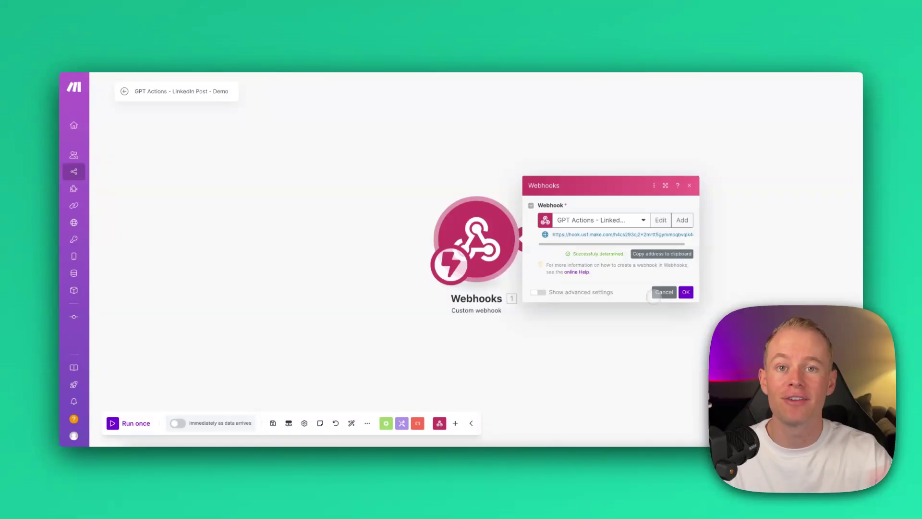
Step: Cancel the Webhooks dialog and copy the RSS.app Artificial Intelligence feed URL
click(663, 293)
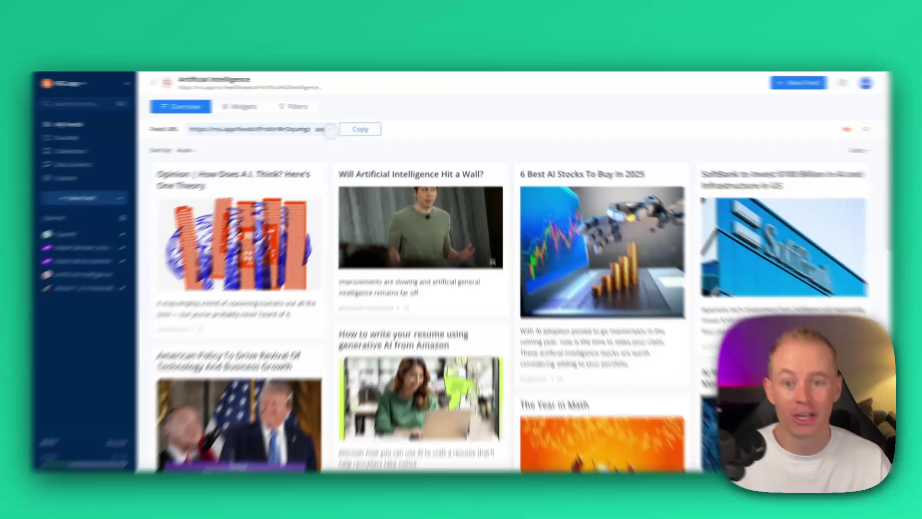
click(366, 126)
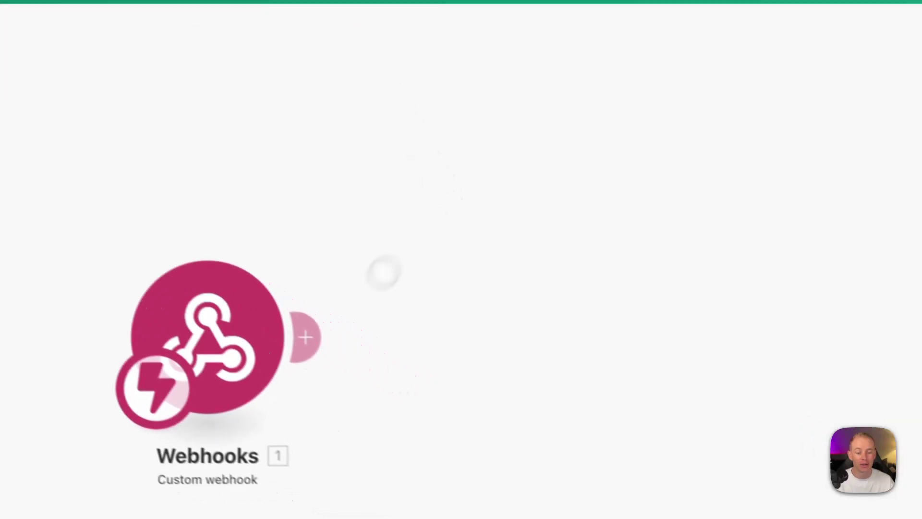
Step: Add a Retrieve RSS feed items module after the webhook using the pasted feed URL, maximum 10 items
click(418, 391)
text(rss)
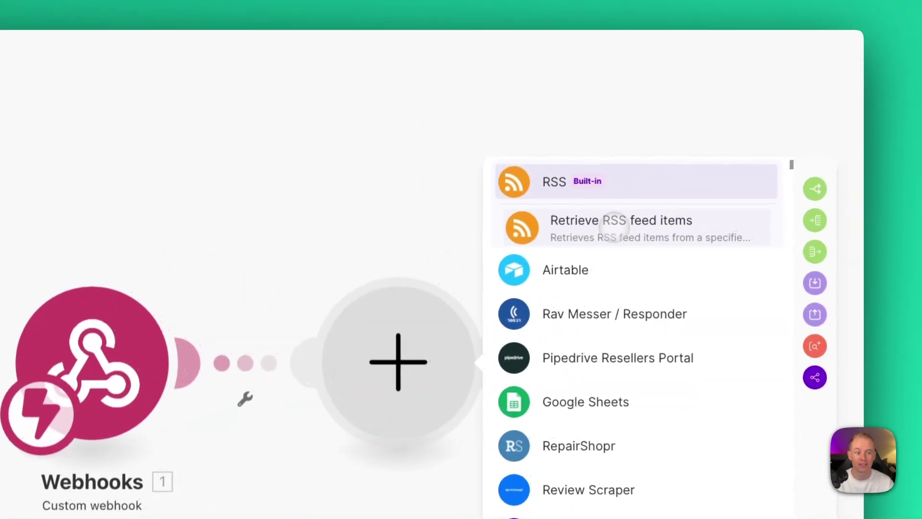
click(605, 225)
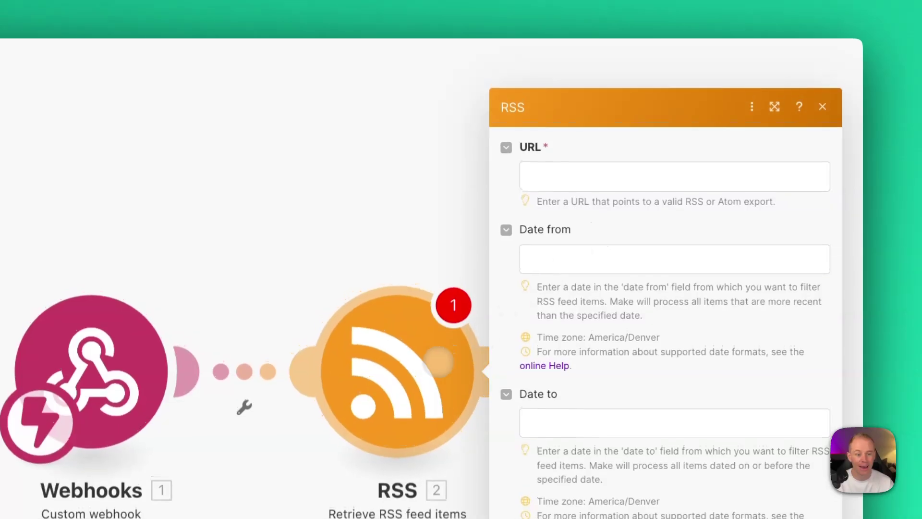
click(577, 164)
key(ctrl+v)
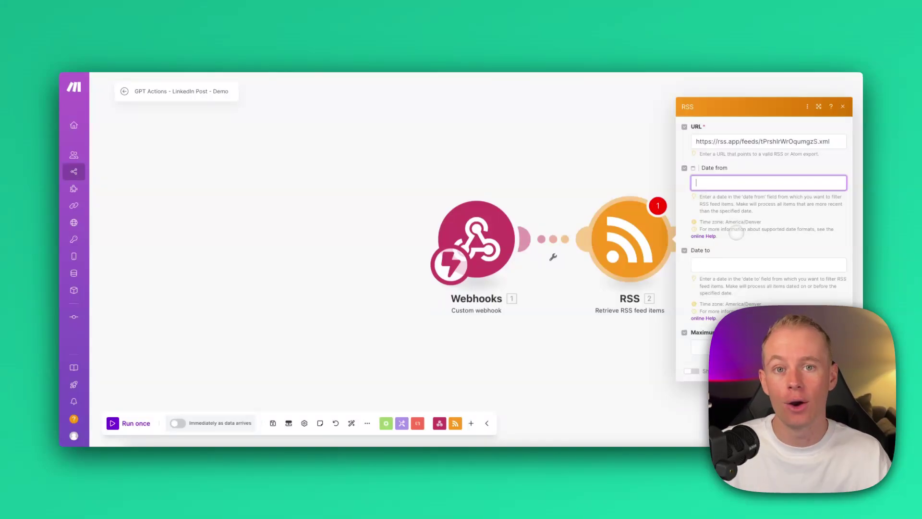
click(731, 348)
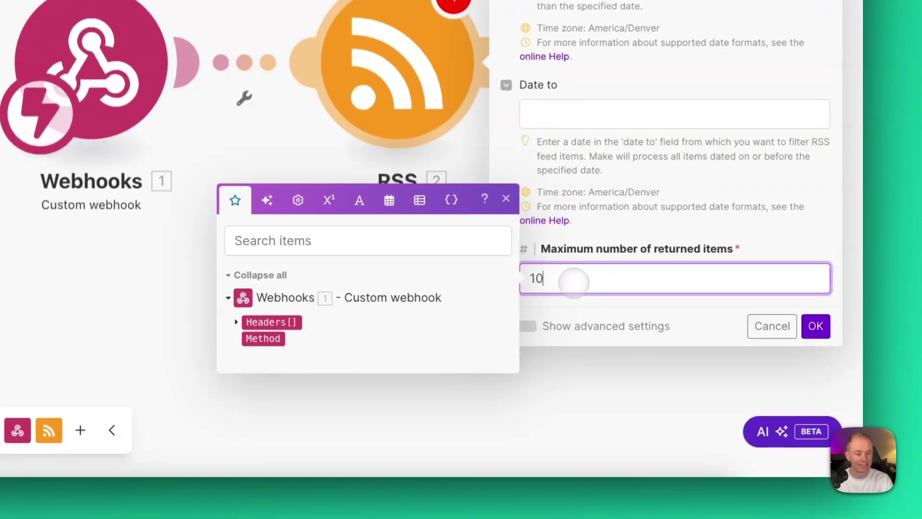
click(816, 326)
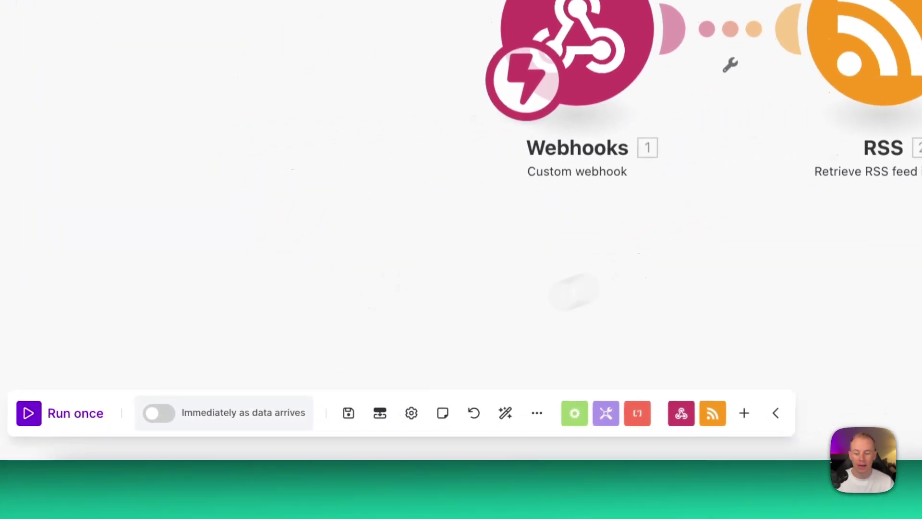
Step: Run the scenario once and trigger it by testing the GPT's getArticle action
click(188, 408)
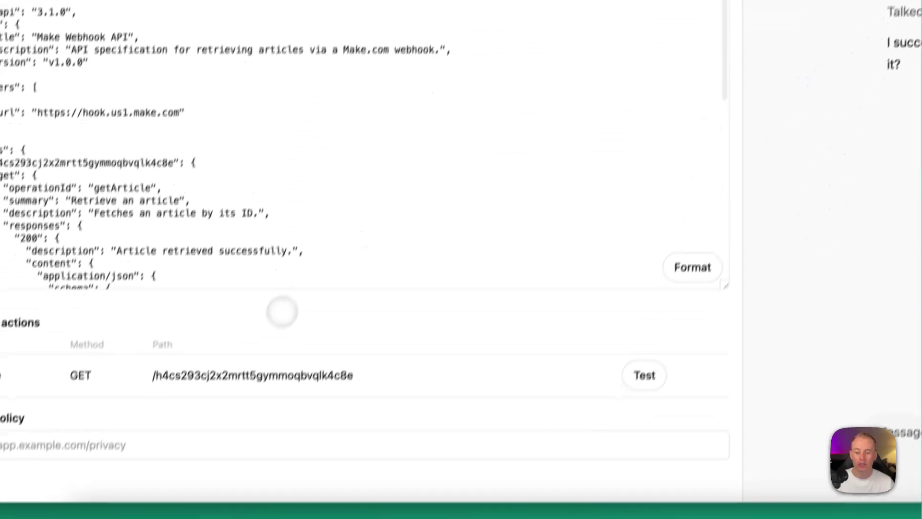
click(657, 342)
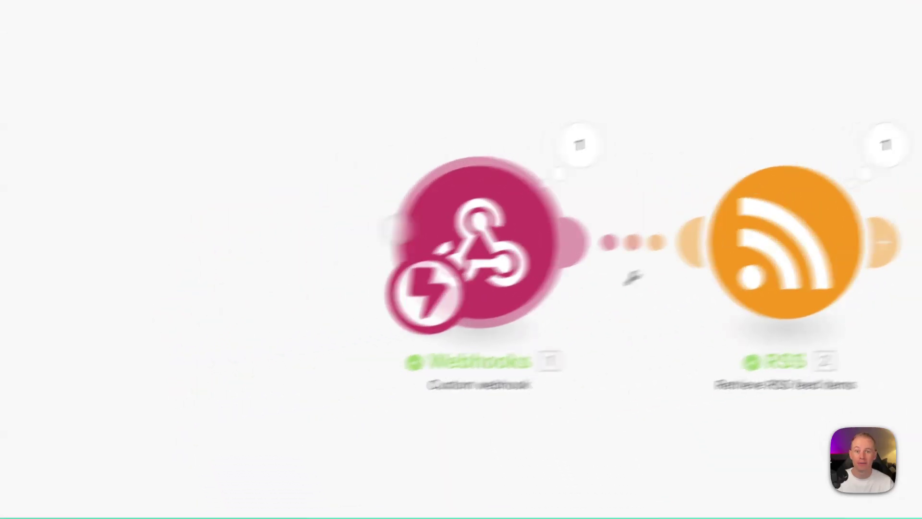
Step: Browse the RSS module's ten output bundles, expanding one to see its title, URL and dates
click(888, 148)
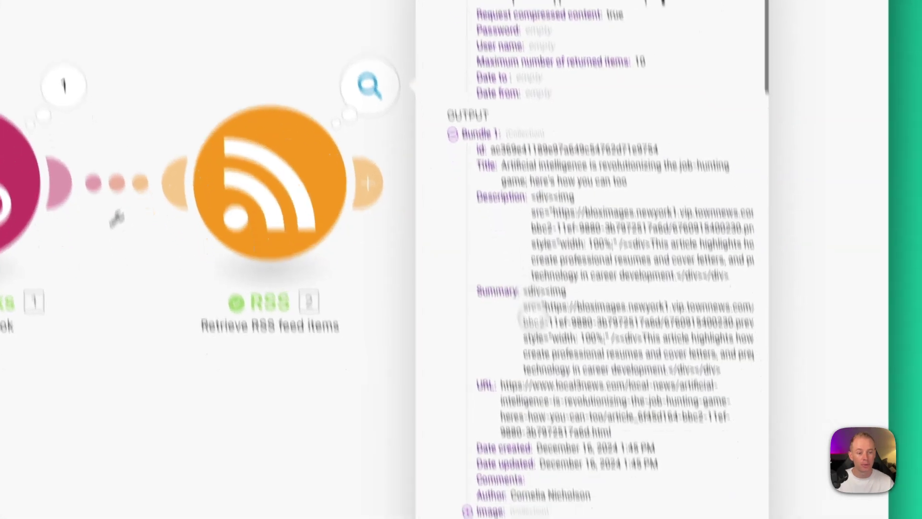
scroll(516, 219, down, 5)
scroll(517, 219, down, 3)
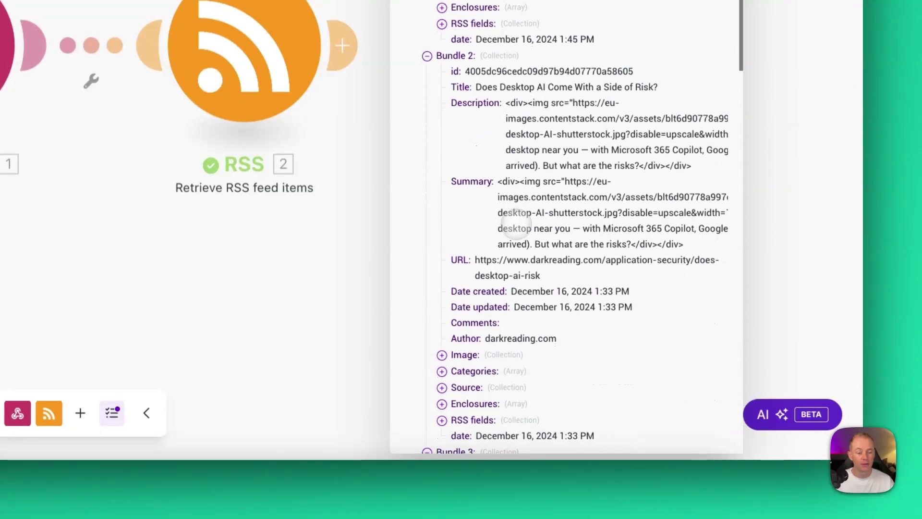
scroll(514, 223, down, 5)
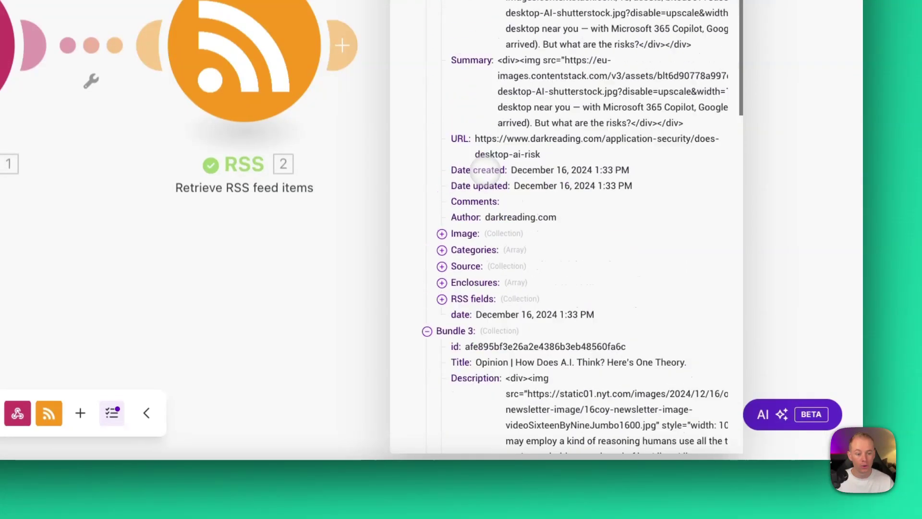
scroll(488, 168, up, 8)
scroll(490, 176, down, 12)
scroll(490, 175, down, 10)
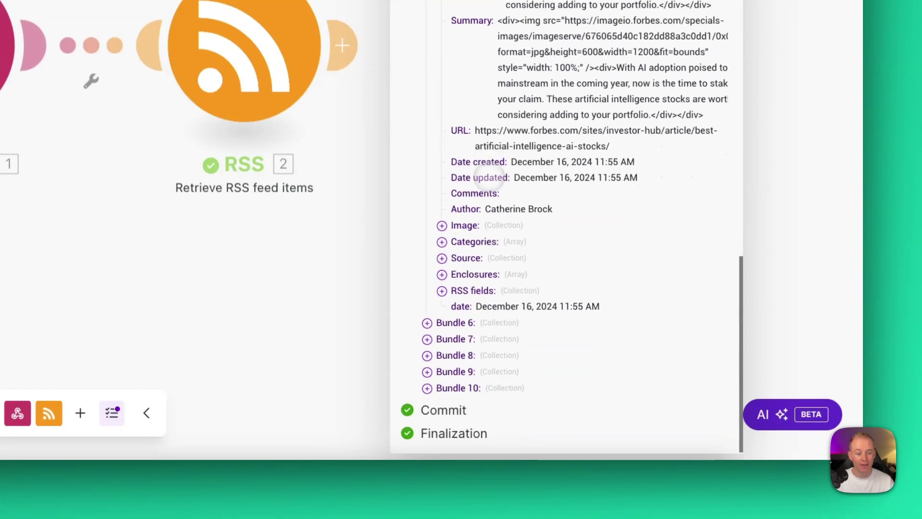
click(430, 354)
scroll(481, 288, down, 10)
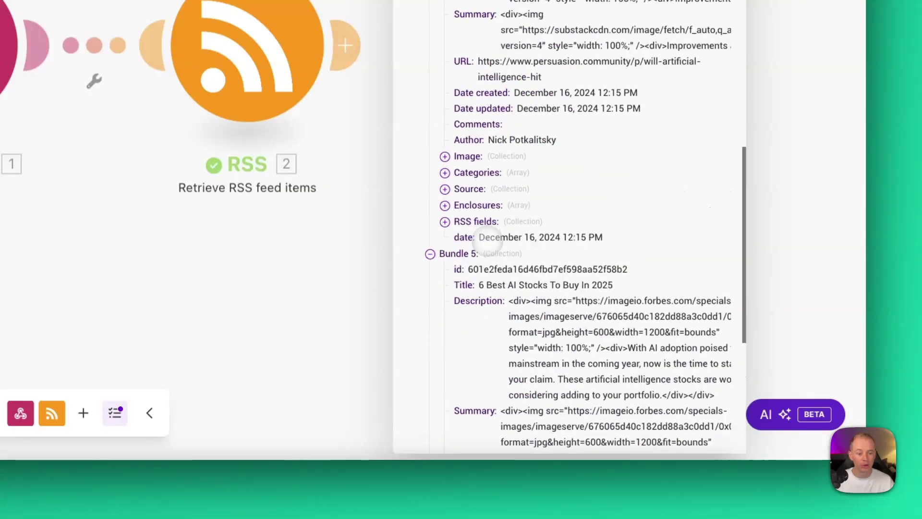
key(Escape)
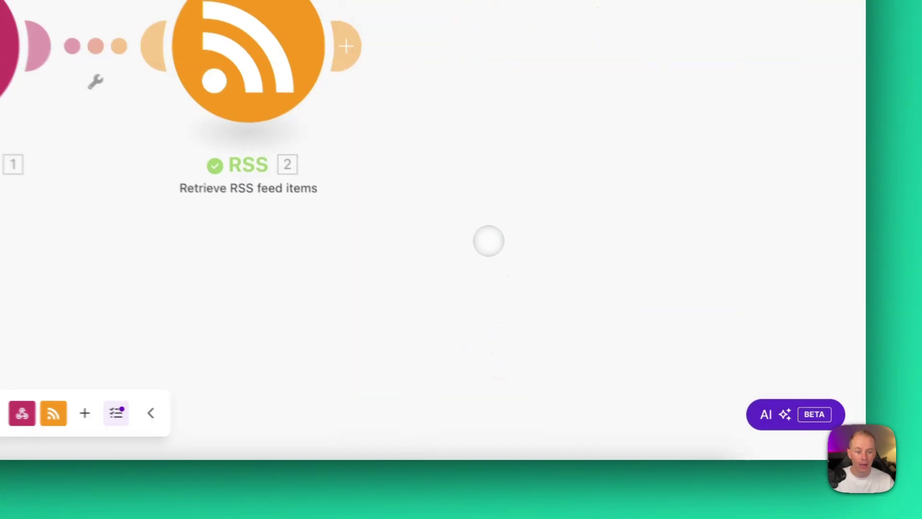
click(603, 190)
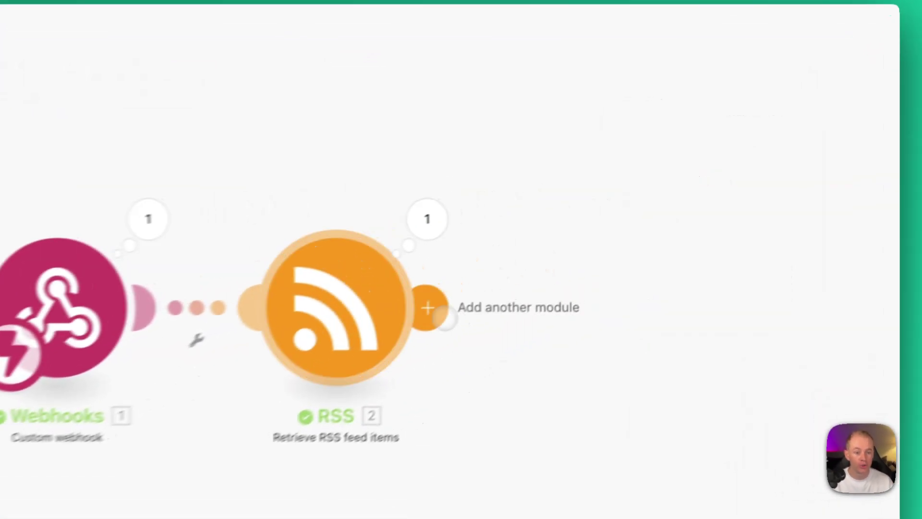
Step: Search 'text agr' and add a Tools Text aggregator module after the RSS module
click(602, 239)
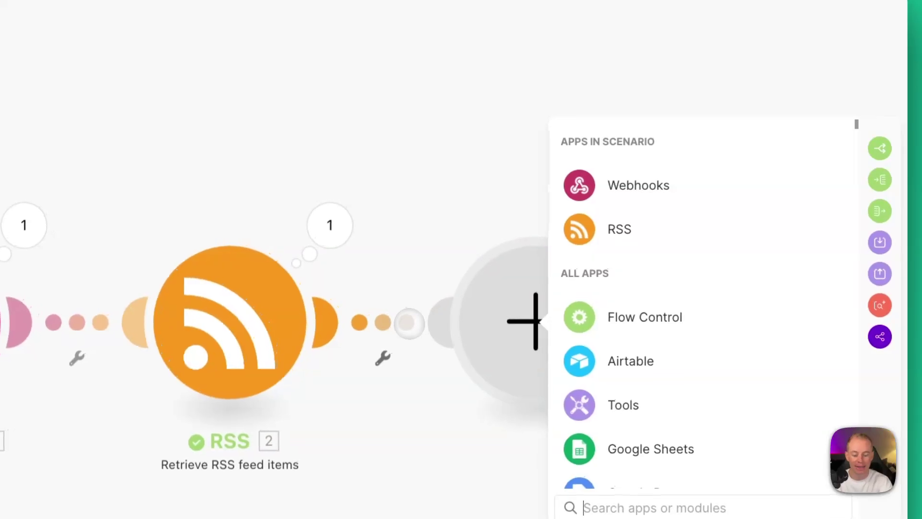
text(text)
key(BackSpace)
text(t )
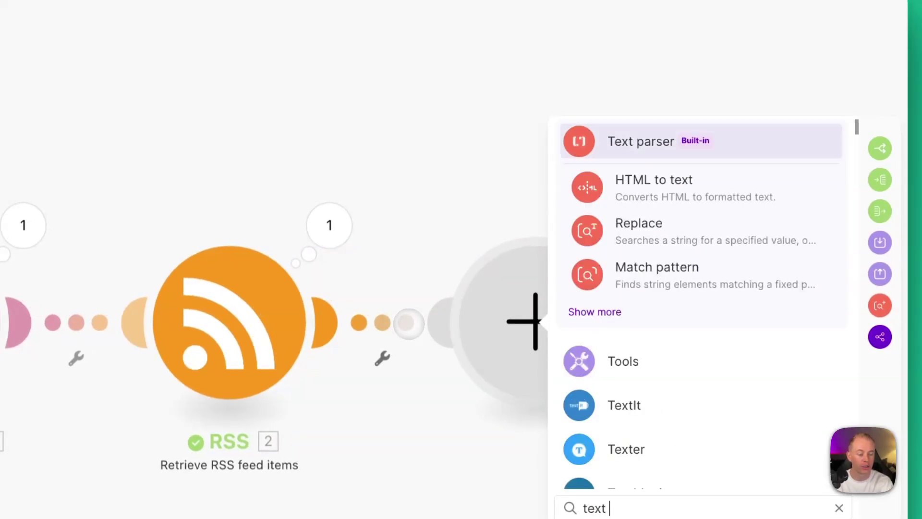
text(agr)
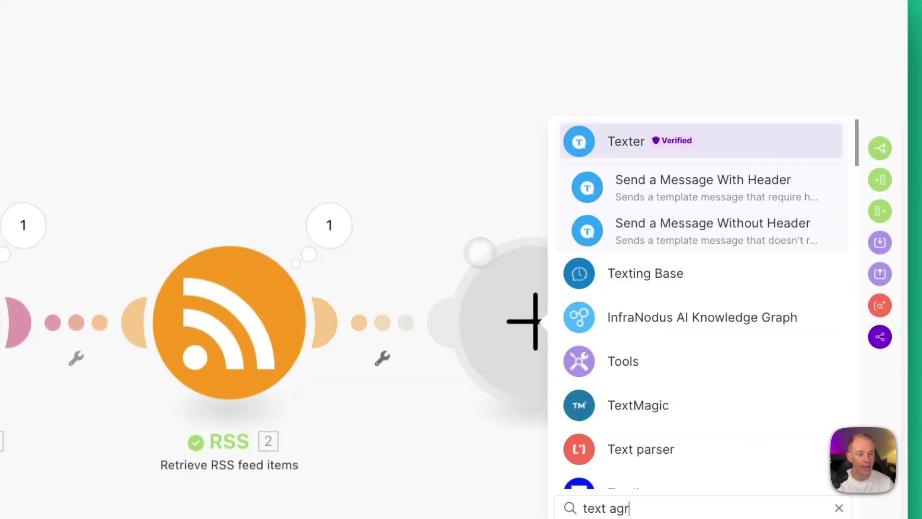
click(606, 358)
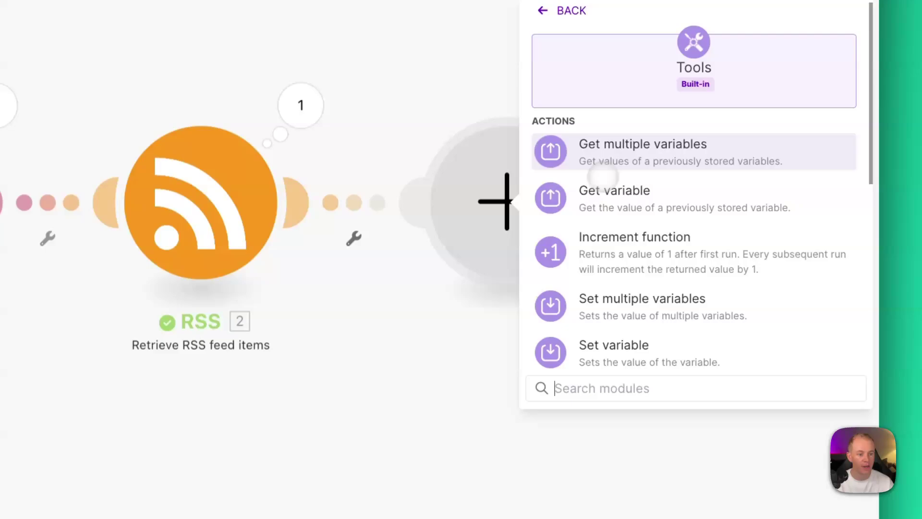
scroll(605, 240, down, 5)
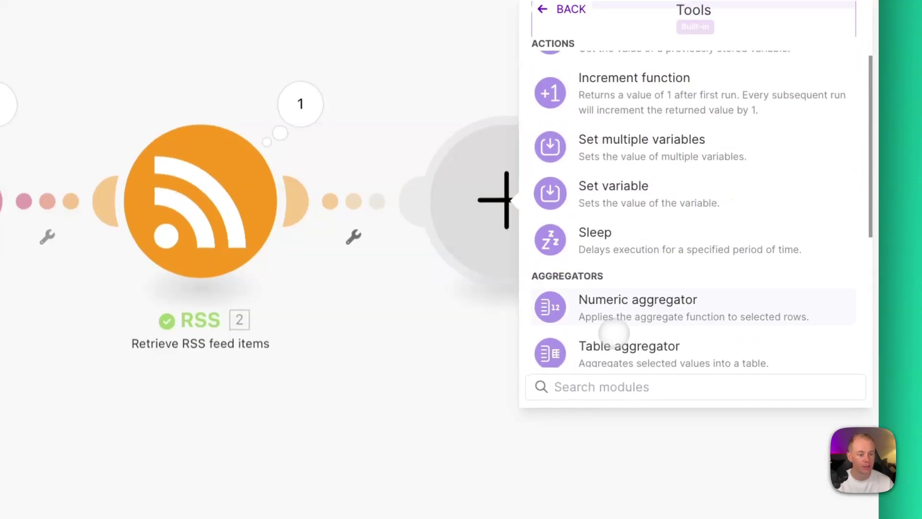
click(617, 303)
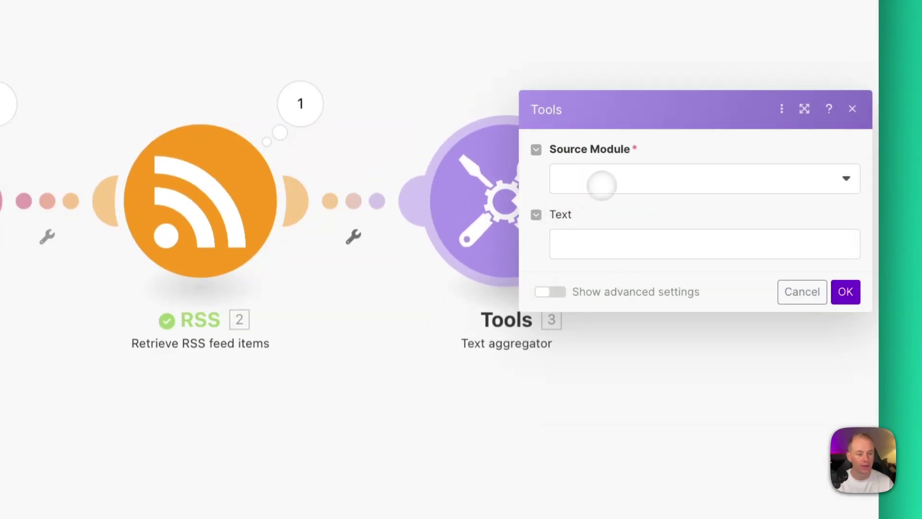
Step: Set the aggregator's source to the RSS module and map the item URL after 'URL:'
click(617, 178)
click(591, 208)
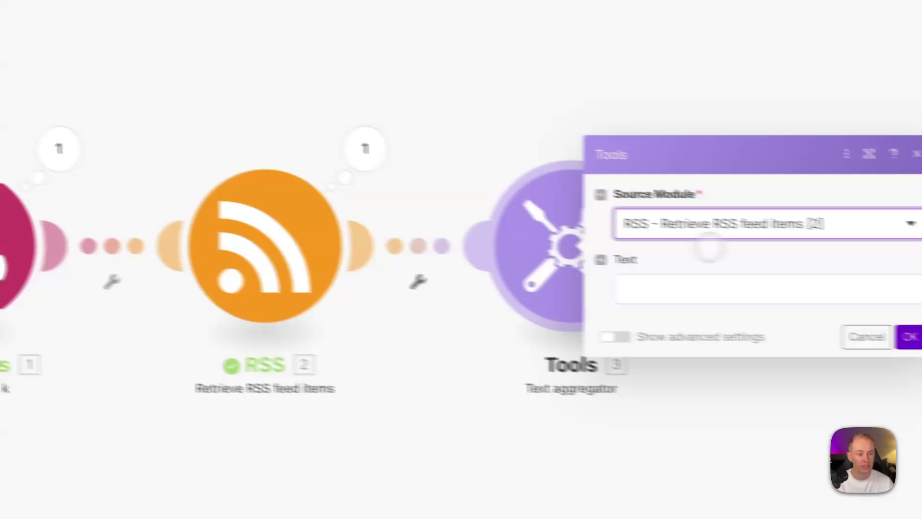
click(709, 291)
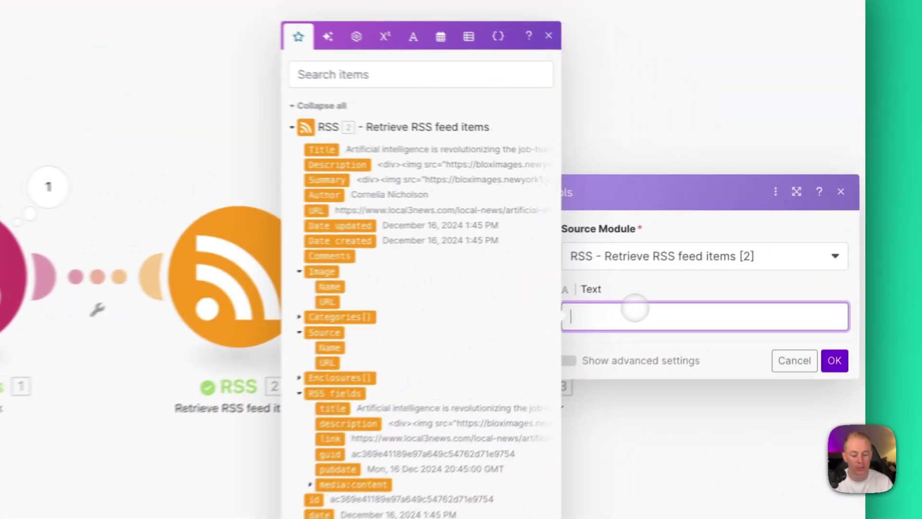
text(URL:)
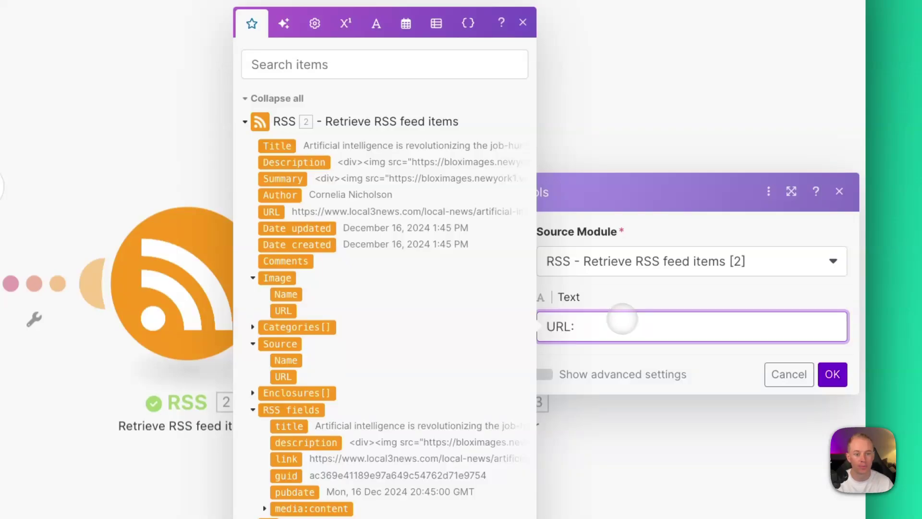
click(271, 212)
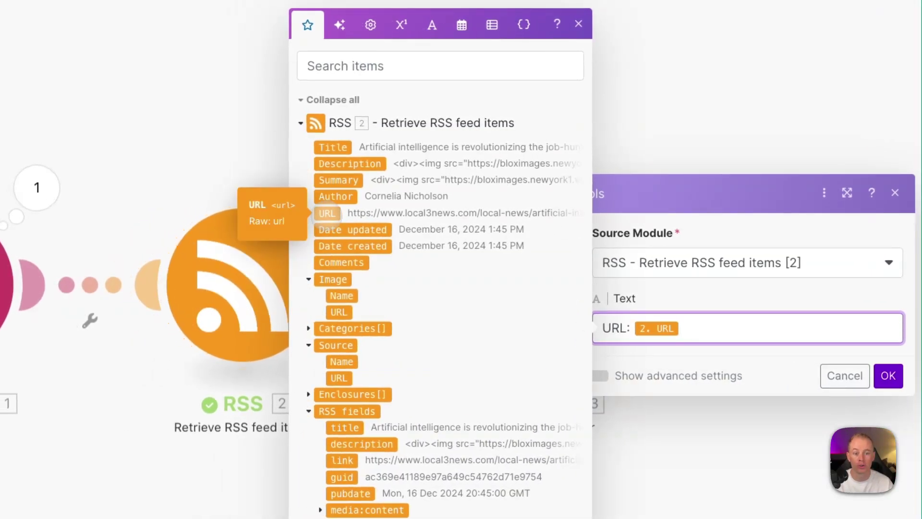
Step: Add 'Title:' and 'Author:' lines mapped to the RSS item's Title and Author
click(740, 331)
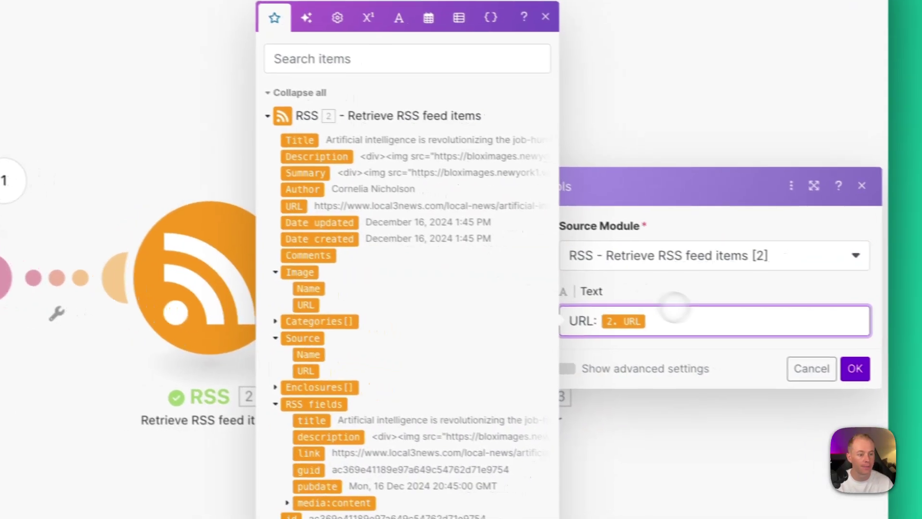
key(Return)
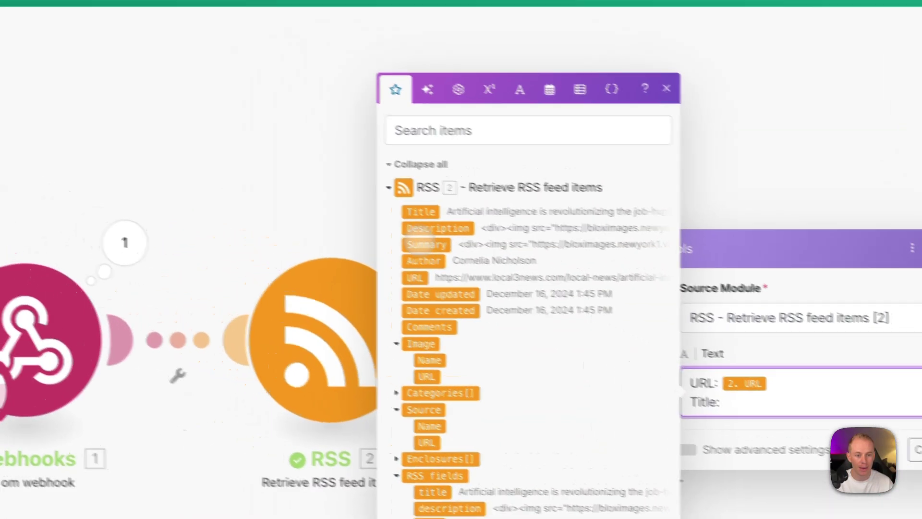
click(274, 134)
click(686, 354)
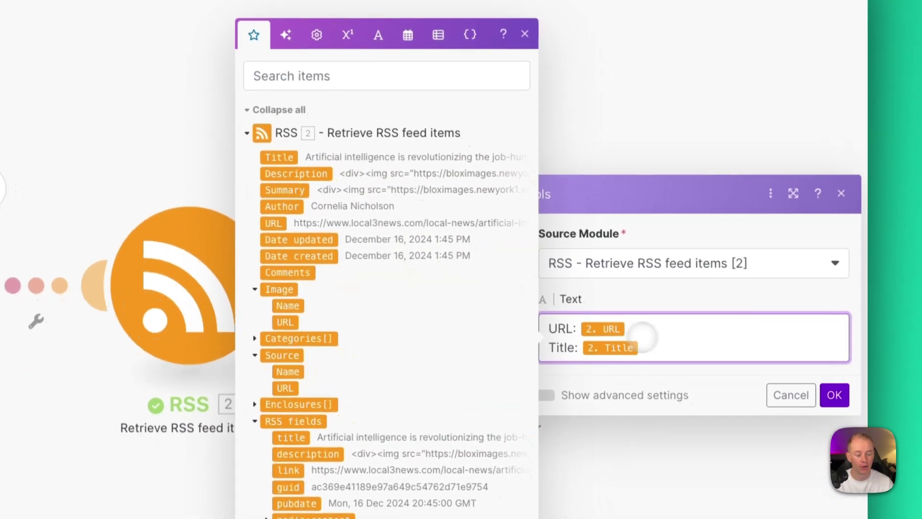
key(Return)
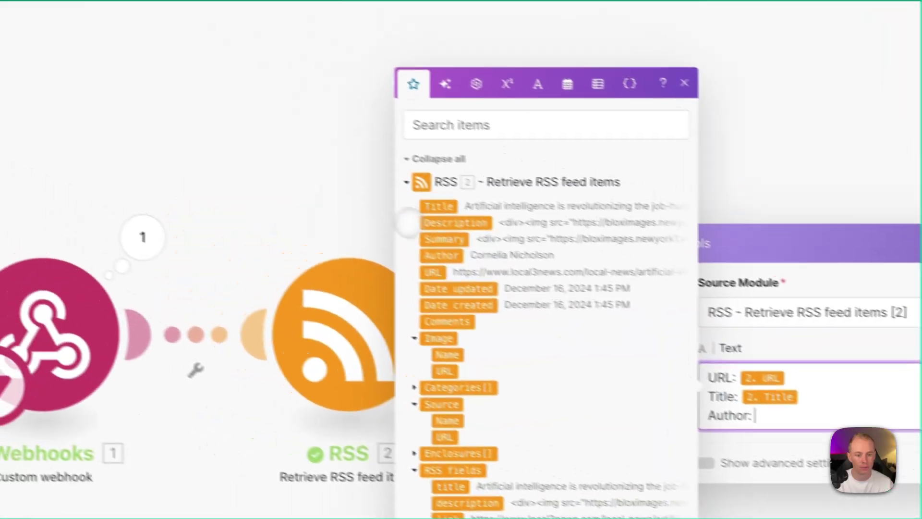
click(277, 190)
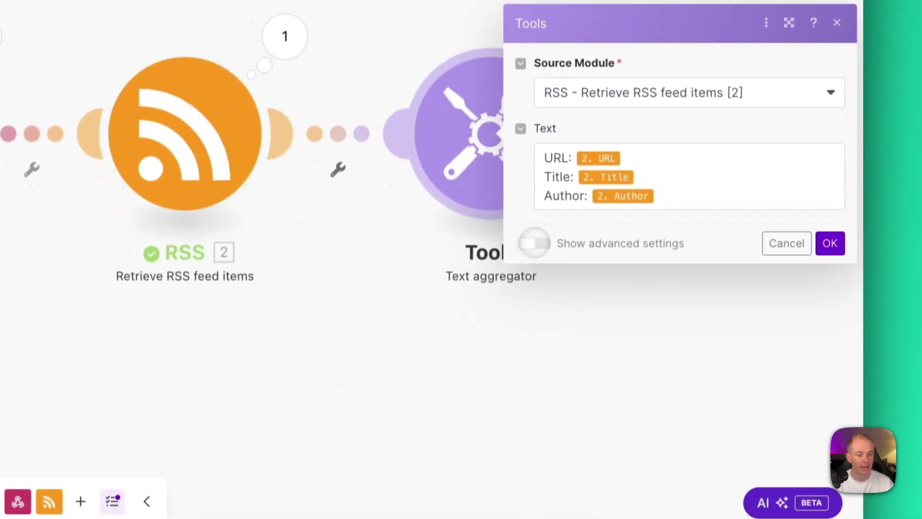
Step: Set the aggregator's advanced Row separator to New row
click(544, 327)
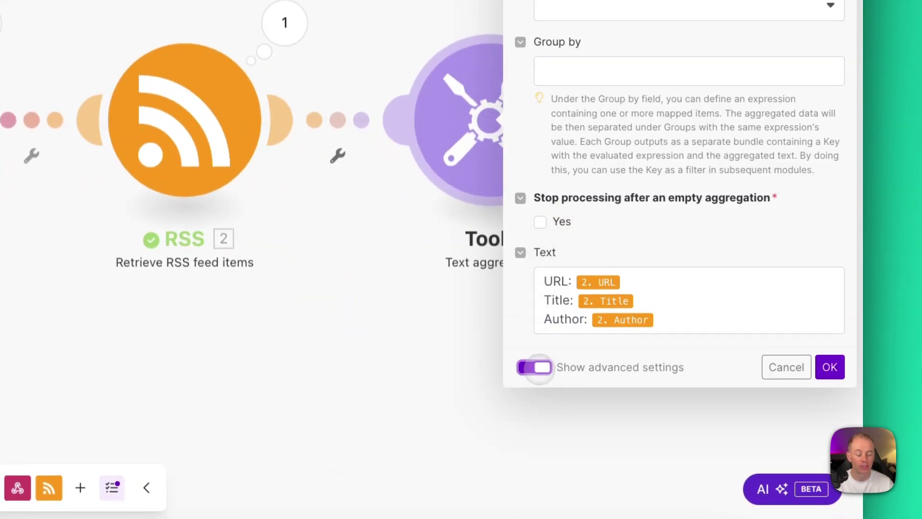
click(587, 8)
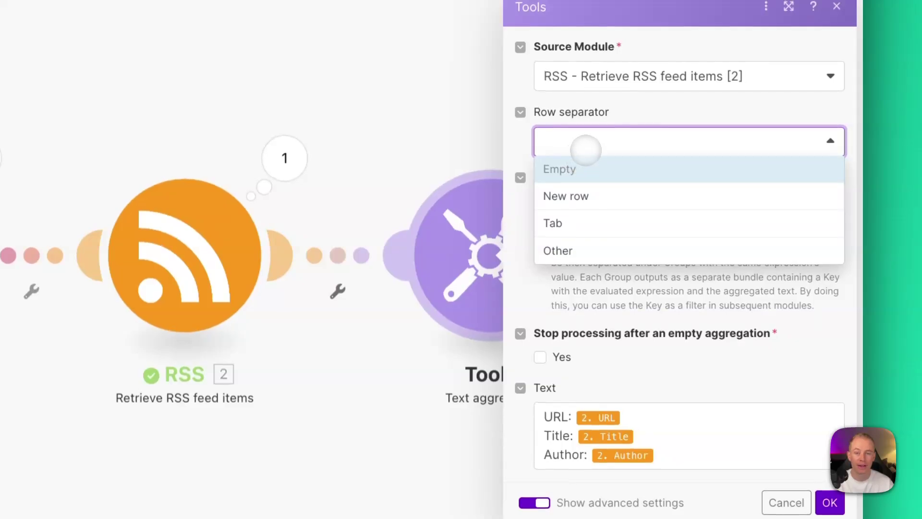
click(579, 196)
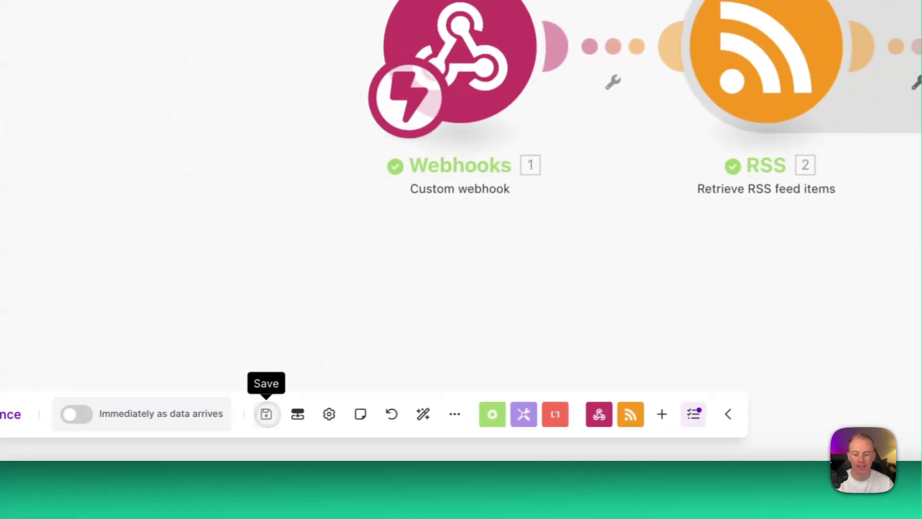
Step: Save and run the scenario despite warnings, trigger it from the GPT, and open the aggregator's output
click(144, 422)
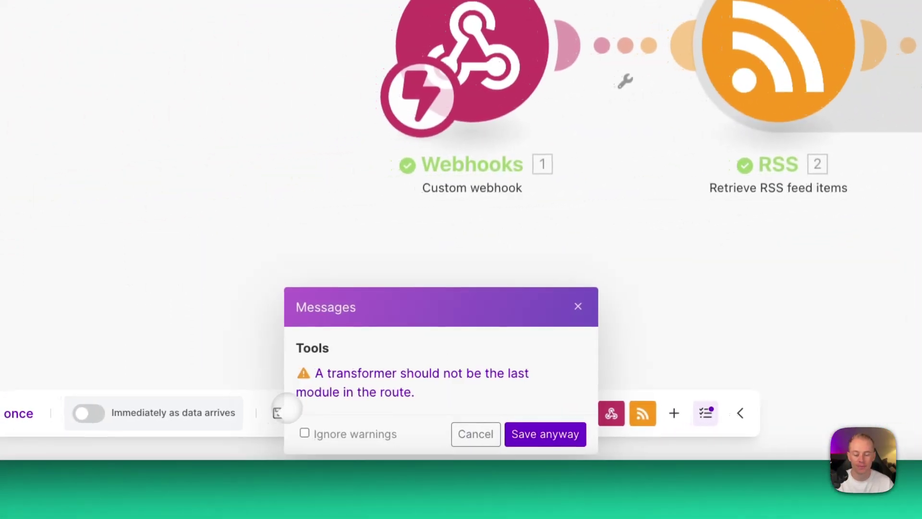
click(483, 433)
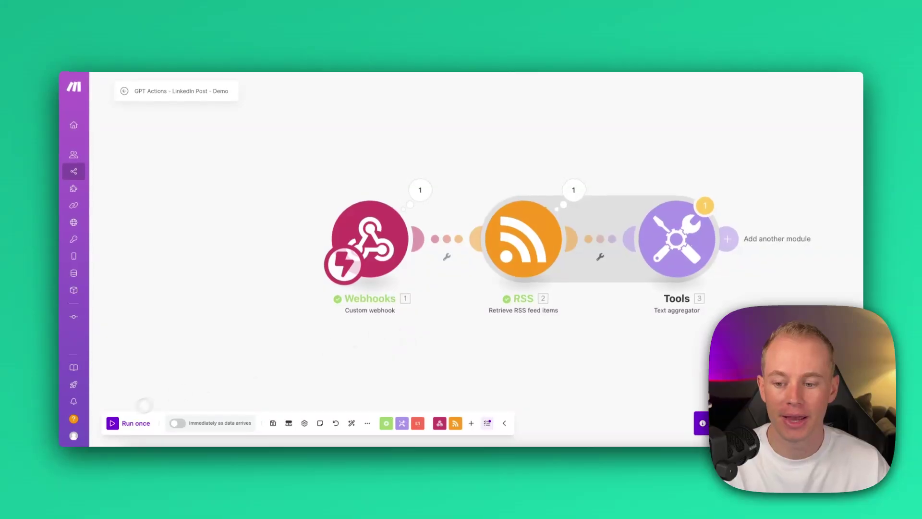
click(114, 423)
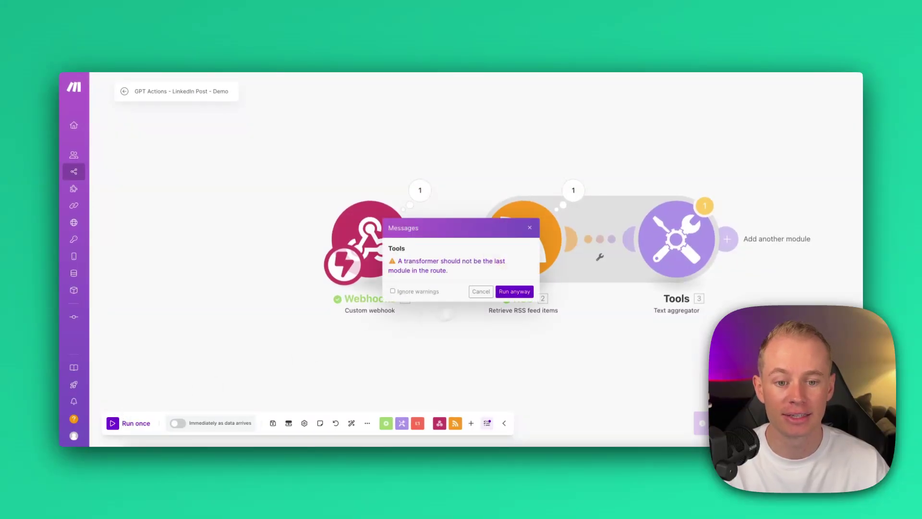
click(510, 292)
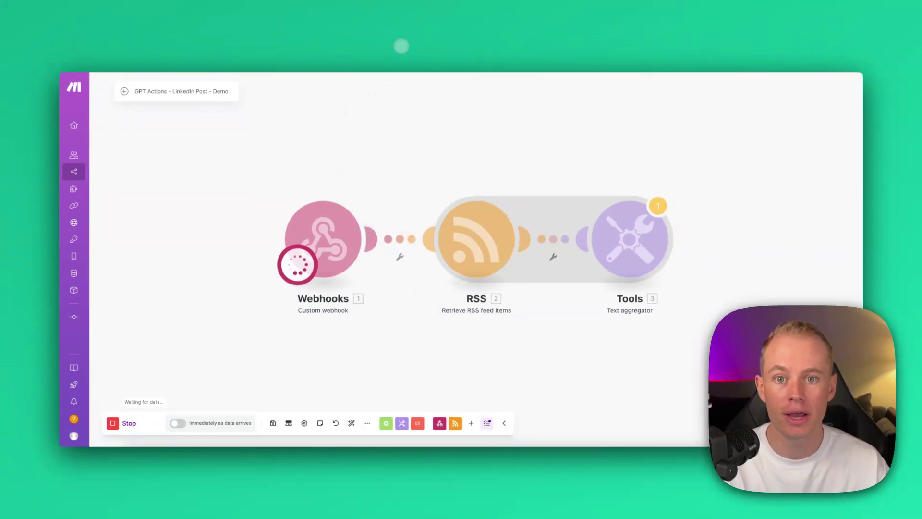
click(385, 41)
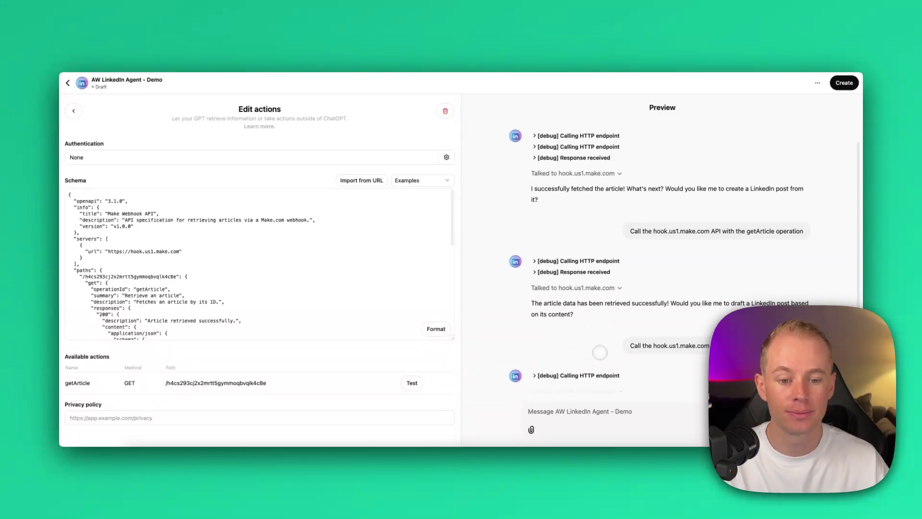
click(495, 44)
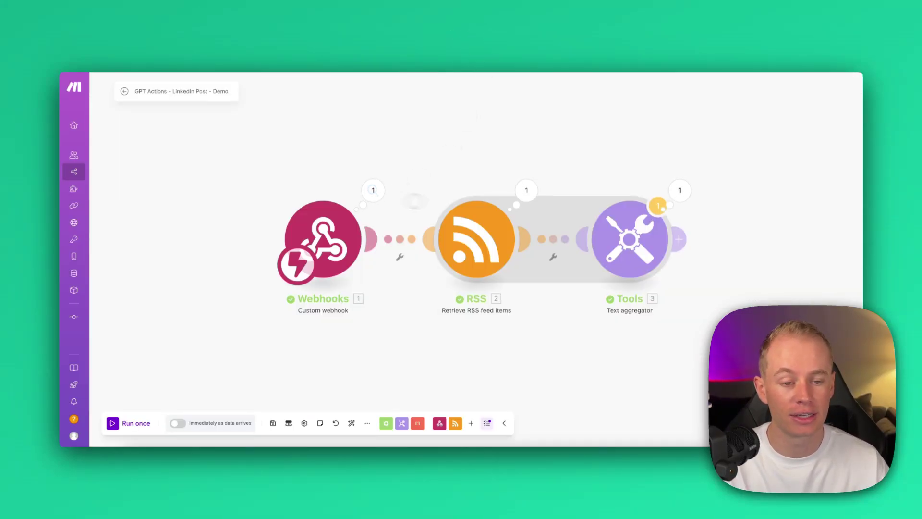
click(680, 190)
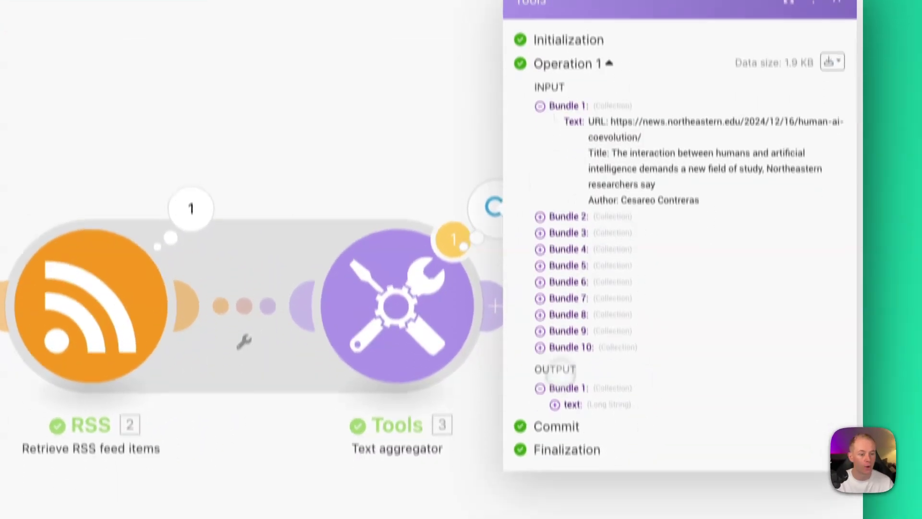
Step: Expand Bundle 1's text and select the aggregated URL, title and author list to review it
click(555, 404)
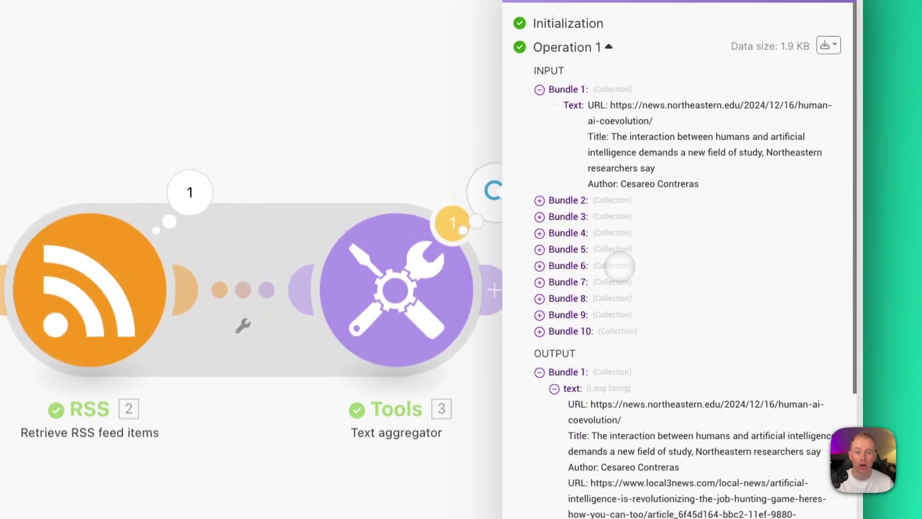
scroll(624, 270, down, 5)
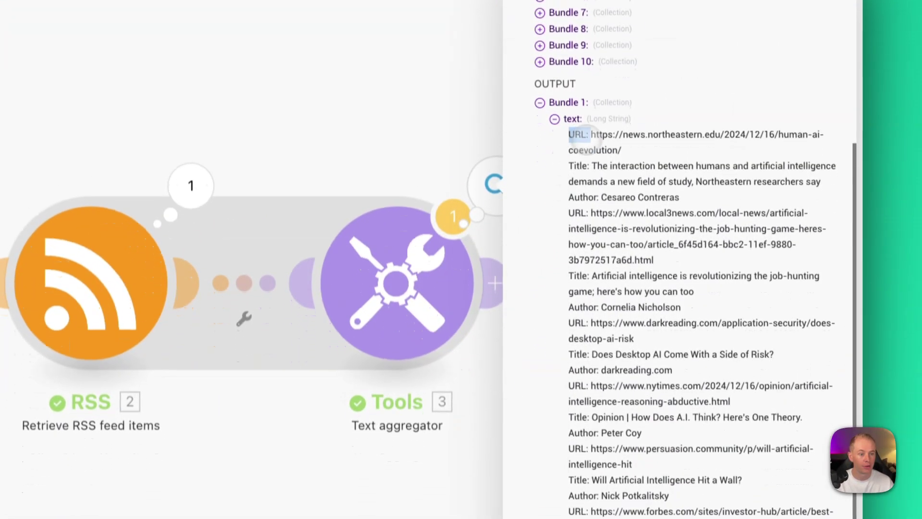
drag(552, 218, 672, 360)
scroll(667, 343, down, 5)
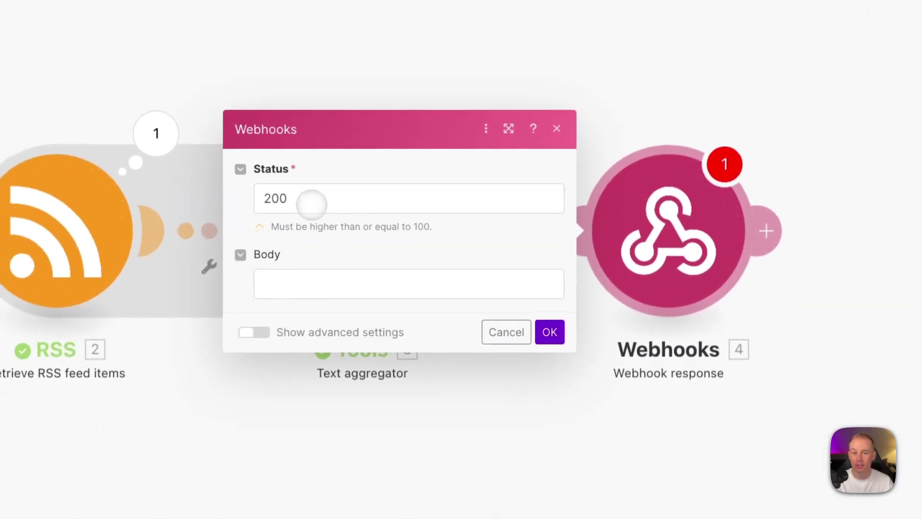
Step: Map the aggregated 3. text into the Webhook response body, confirm, and run the scenario once
click(293, 288)
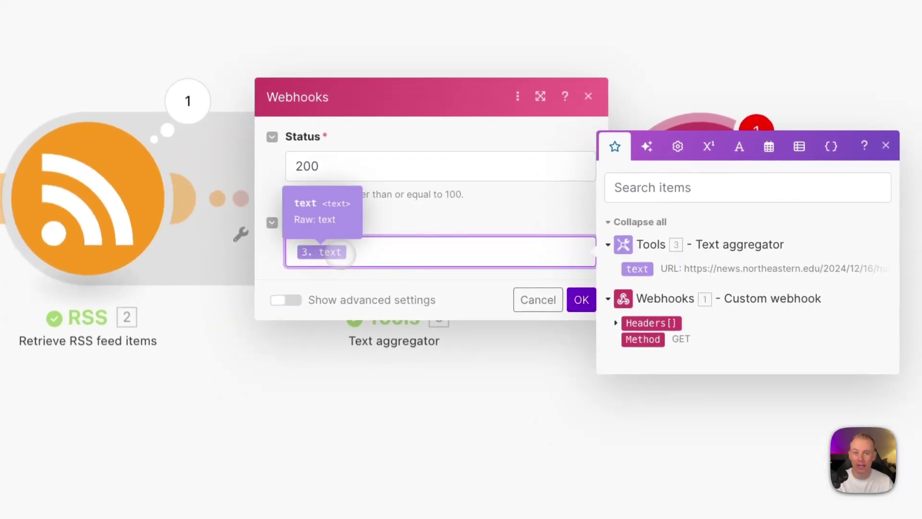
click(368, 304)
click(573, 293)
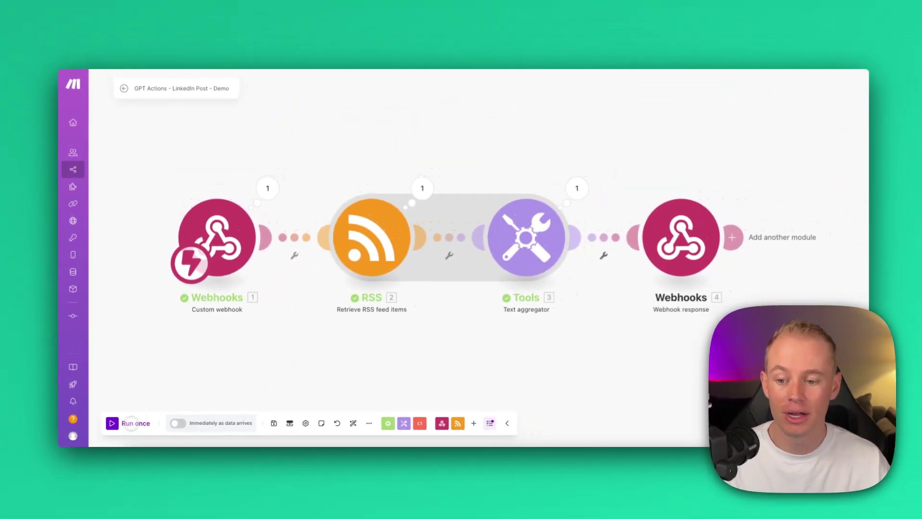
click(130, 423)
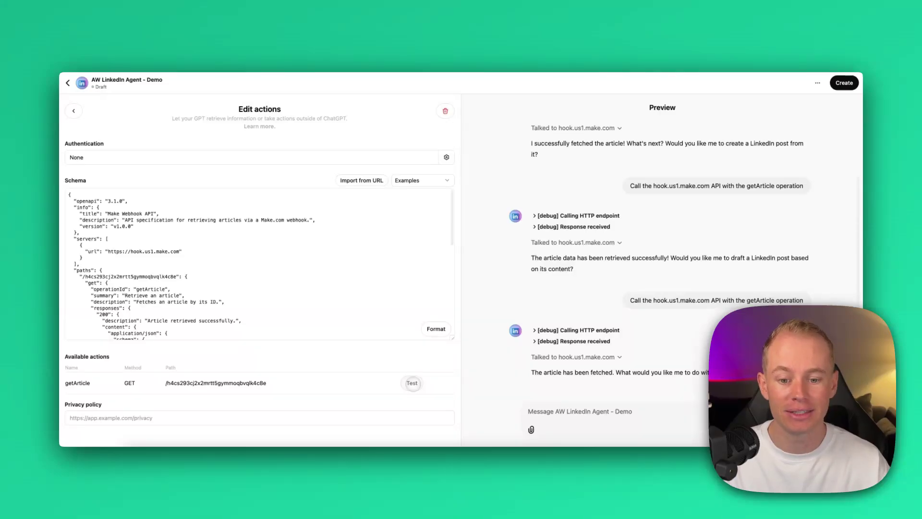
Step: Ask the custom GPT to call hook.us1.make.com's getArticle operation and list the AI articles with authors
click(413, 383)
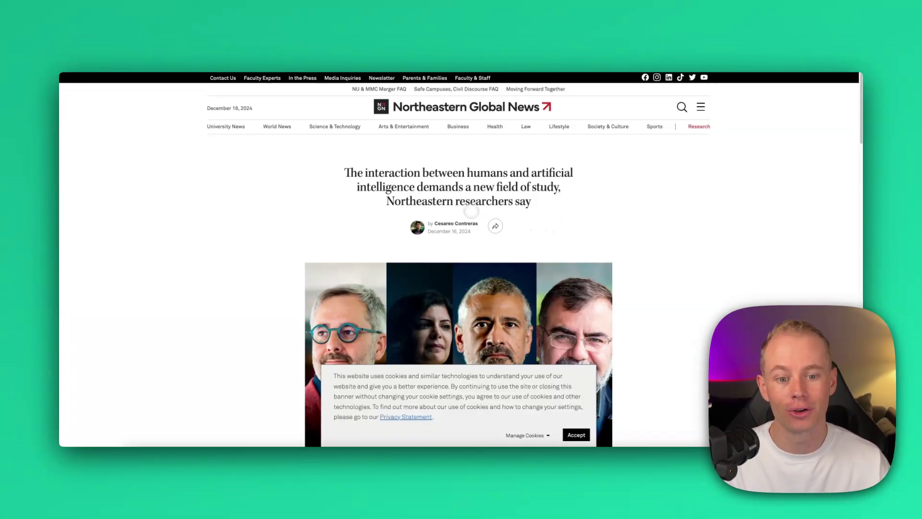
scroll(563, 224, down, 5)
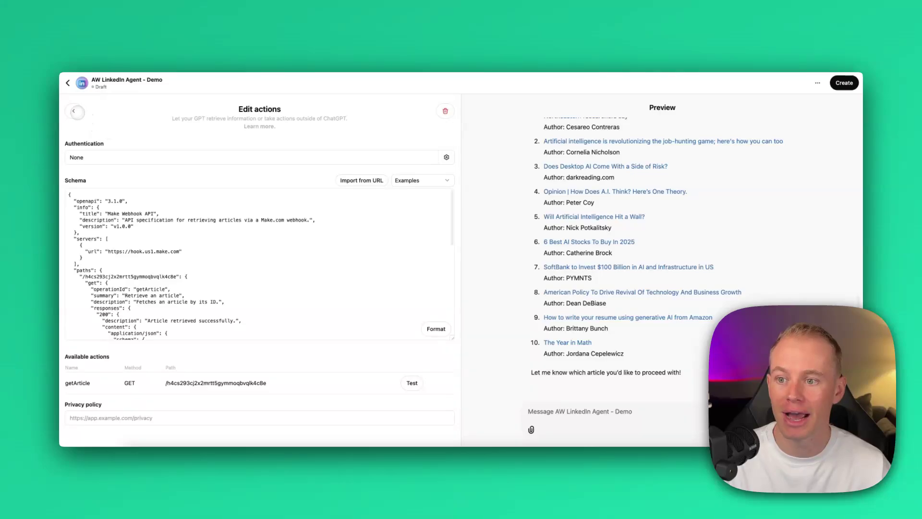
Step: Leave the actions editor and start a single run of the Make scenario
click(73, 110)
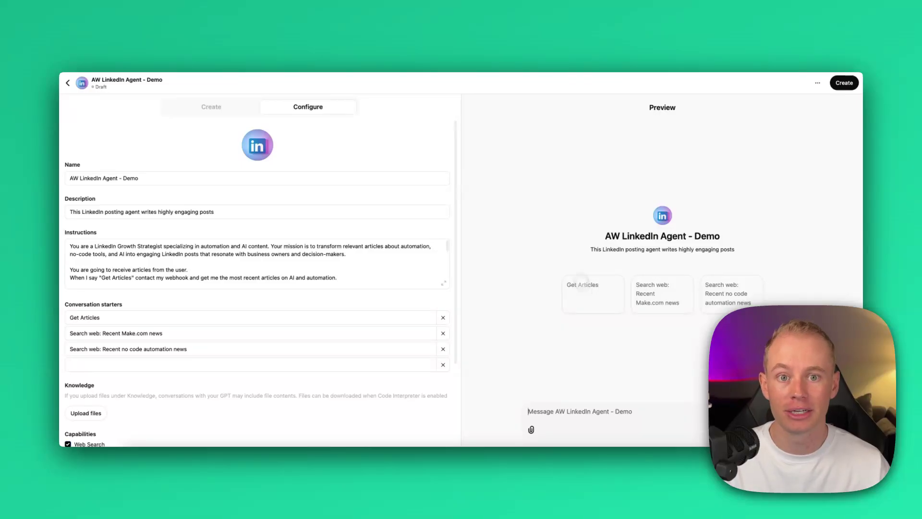
click(497, 47)
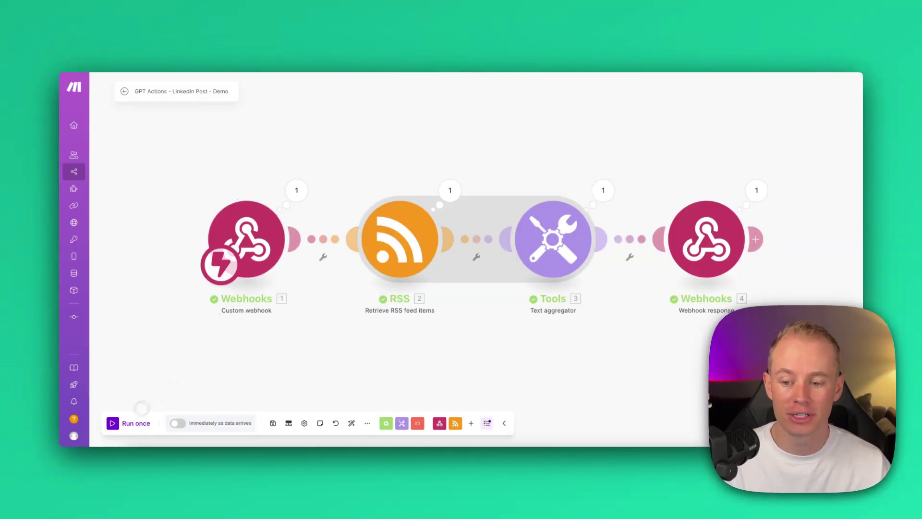
click(124, 421)
Step: Send the Get Articles conversation starter in the GPT Preview and select the whole action schema
click(340, 37)
click(416, 42)
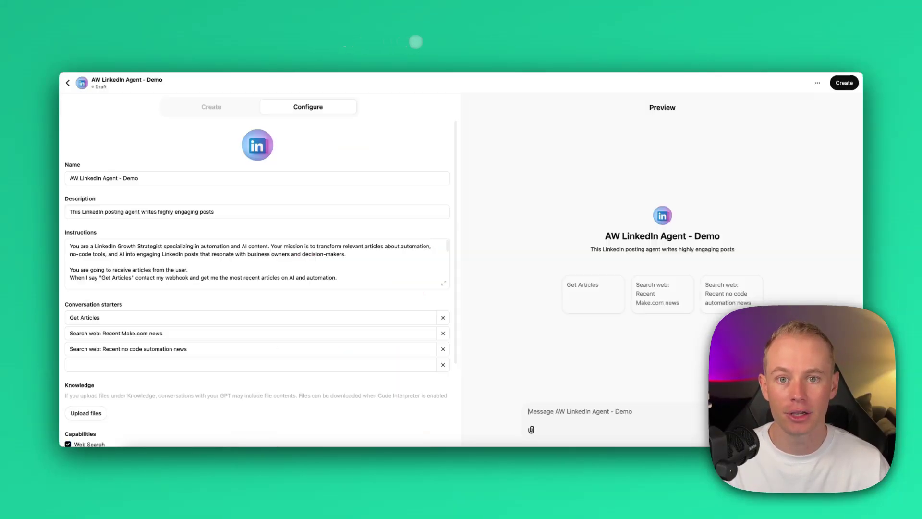
click(580, 289)
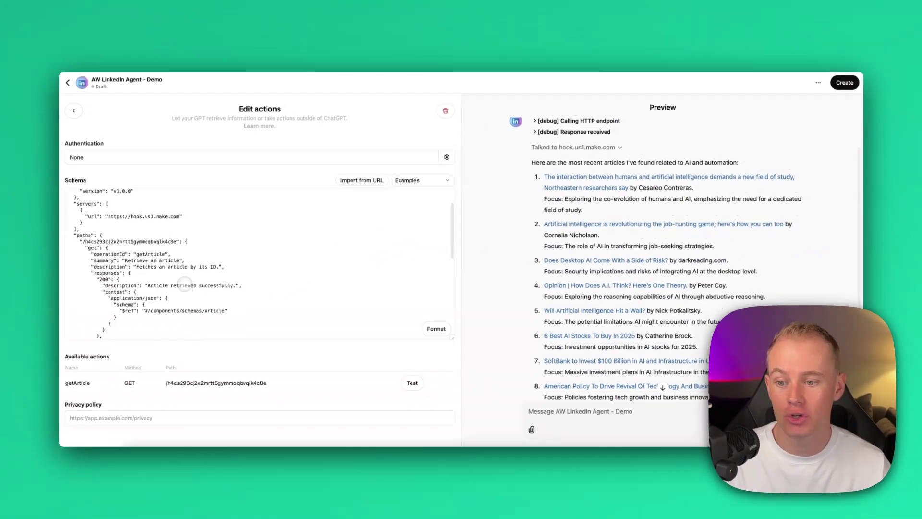
scroll(185, 285, down, 1)
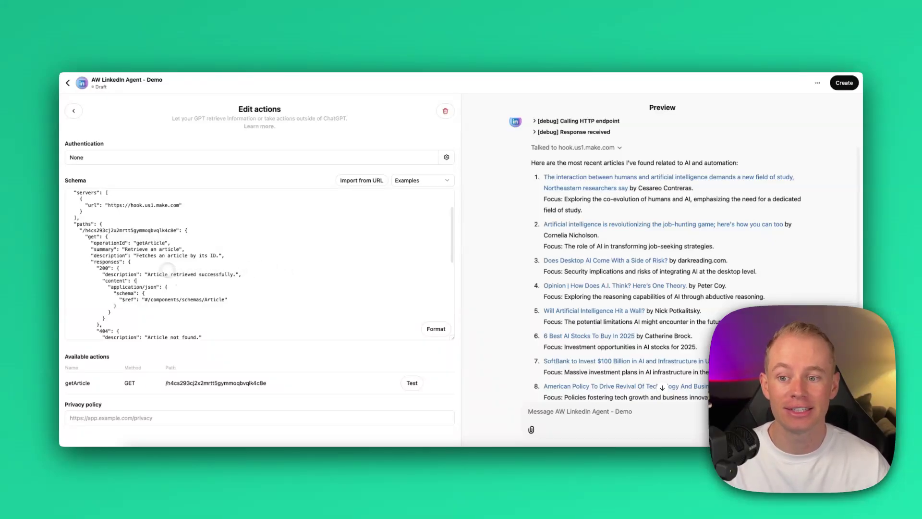
key(super+a)
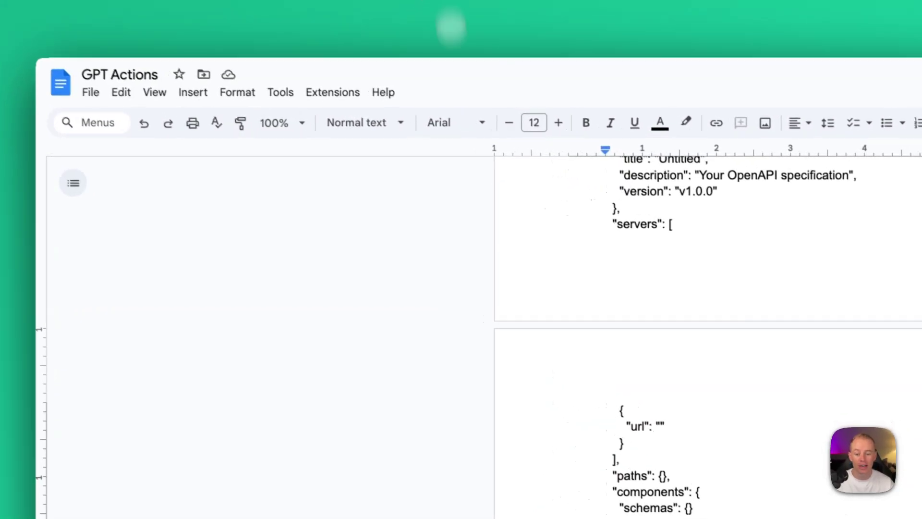
Step: Select the Prompt #2 paragraph requesting a LinkedIn POST operation in the GPT Actions doc
scroll(461, 354, down, 3)
drag(390, 293, 662, 347)
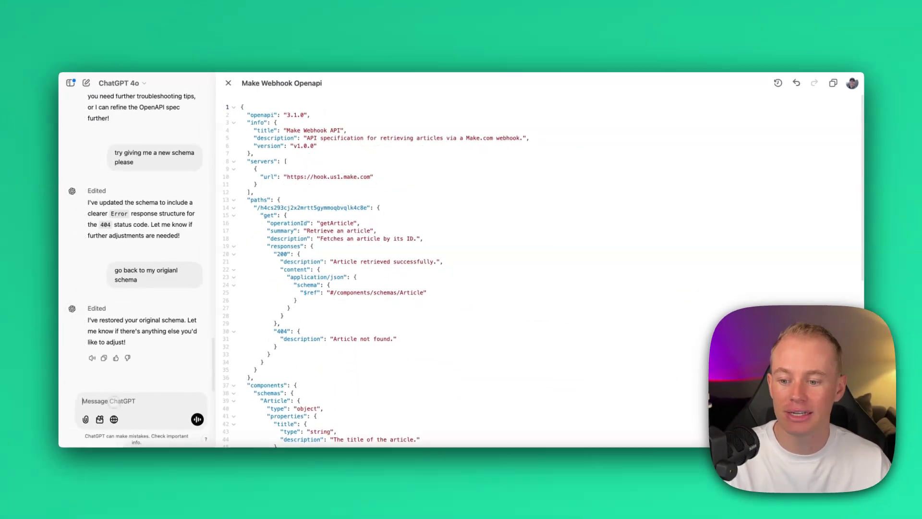
Step: Paste and send Prompt #2 so ChatGPT adds a POST operation with postTitle, postContent and hashtags
text(My GPT is going to then write up a post for LinkedIn and make a POST request to that same webhook, when I approve the content. It's going to send the post title, post content, hashtags (if any). The required fields are post title and post content for sure. Can you finish my schema to do this please?)
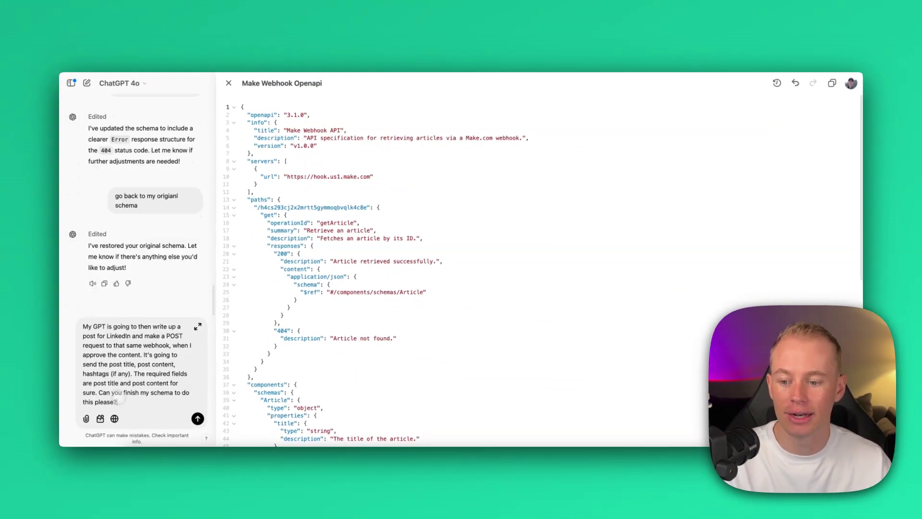
key(Return)
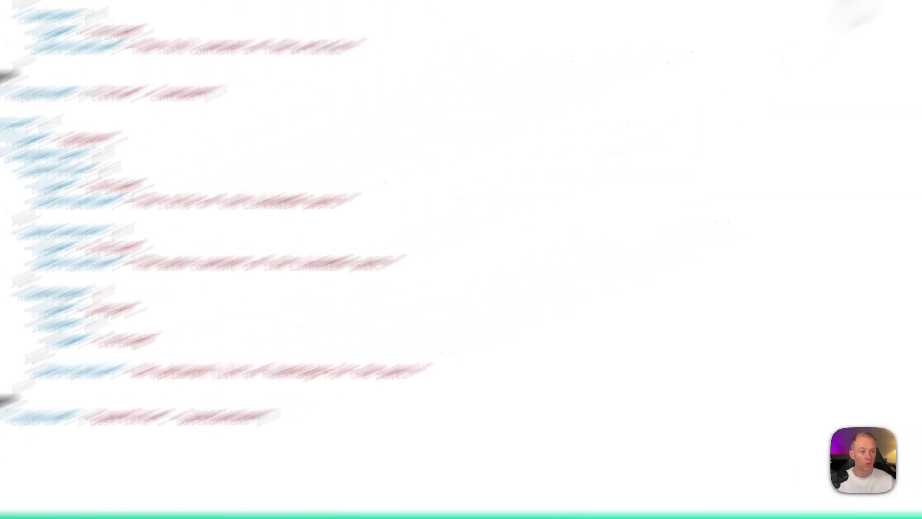
Step: Copy the updated canvas schema and paste it over the custom GPT's existing action schema
click(836, 66)
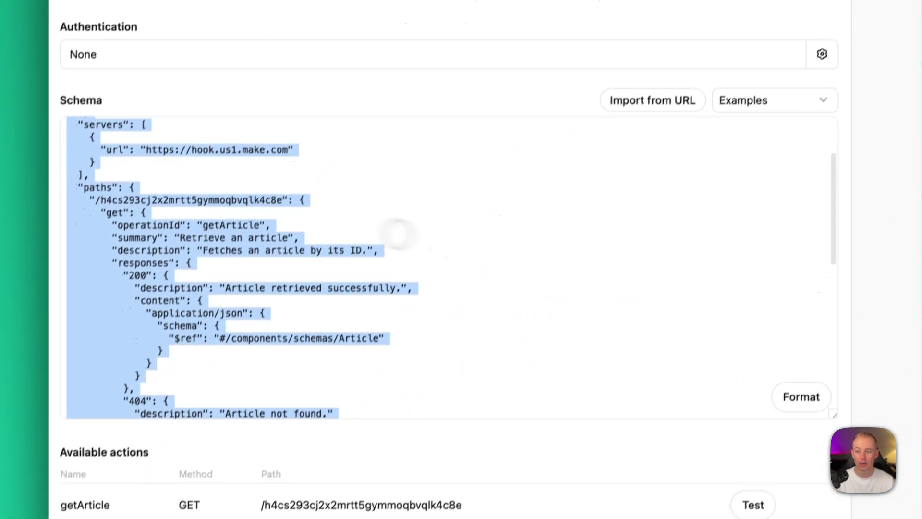
click(373, 374)
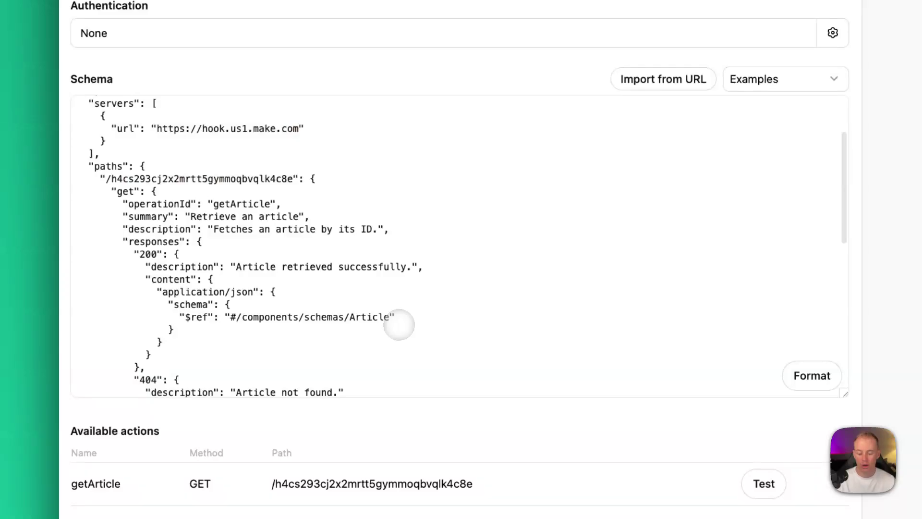
key(super+a)
key(super+v)
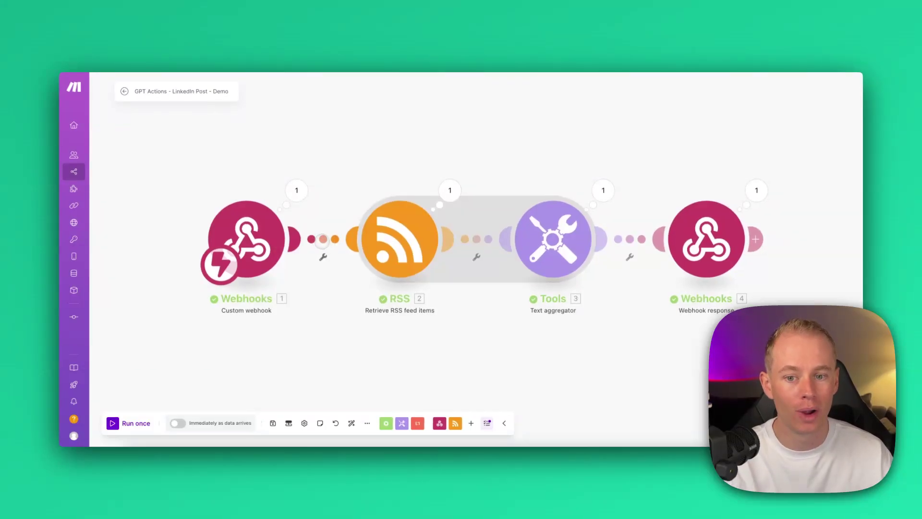
Step: Insert a router between the webhook and the RSS module and add a second route
click(321, 239)
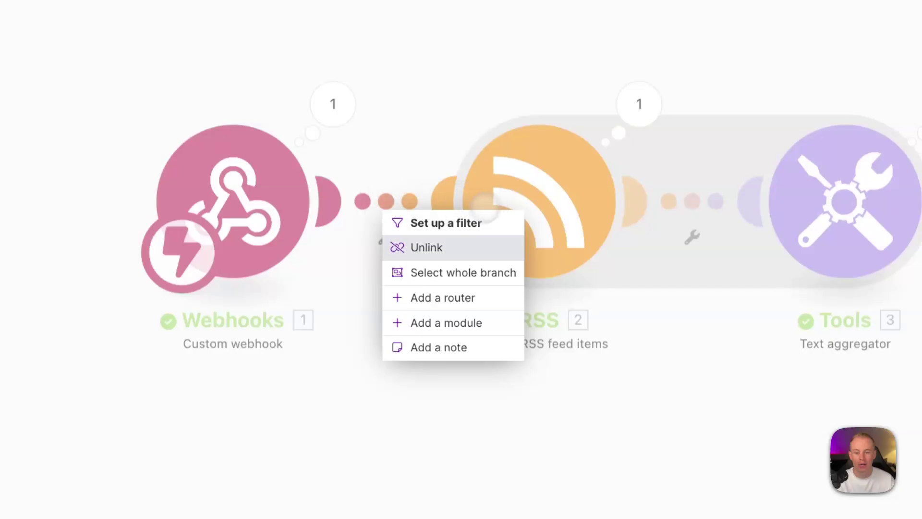
click(439, 298)
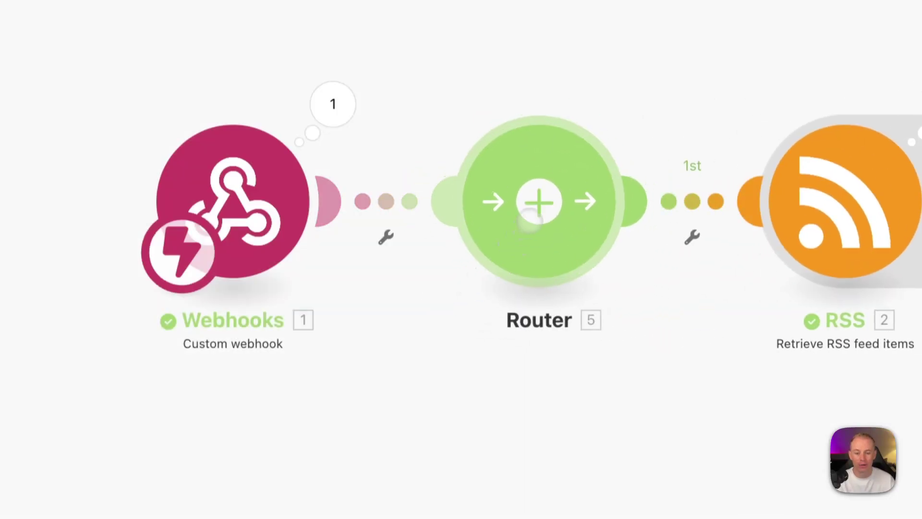
click(539, 204)
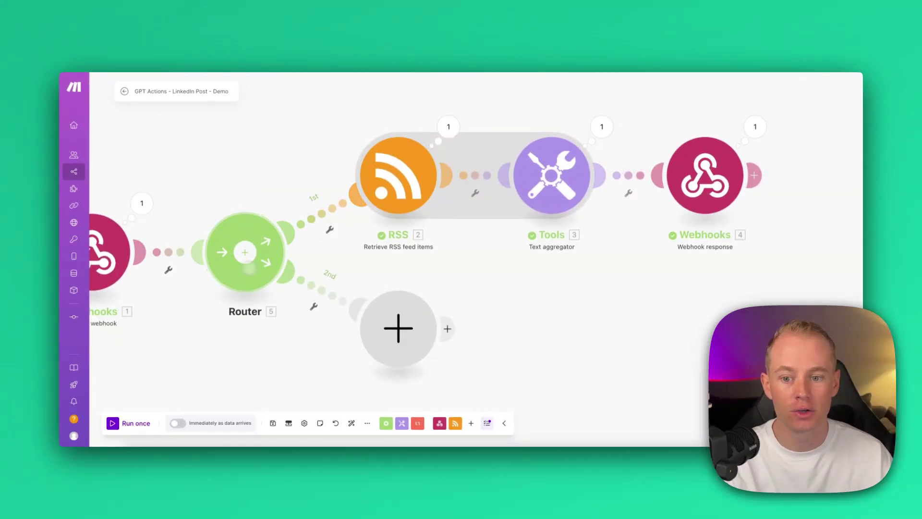
Step: Label route 1 'Get Articles' and filter it to webhook Method equal to GET
click(328, 215)
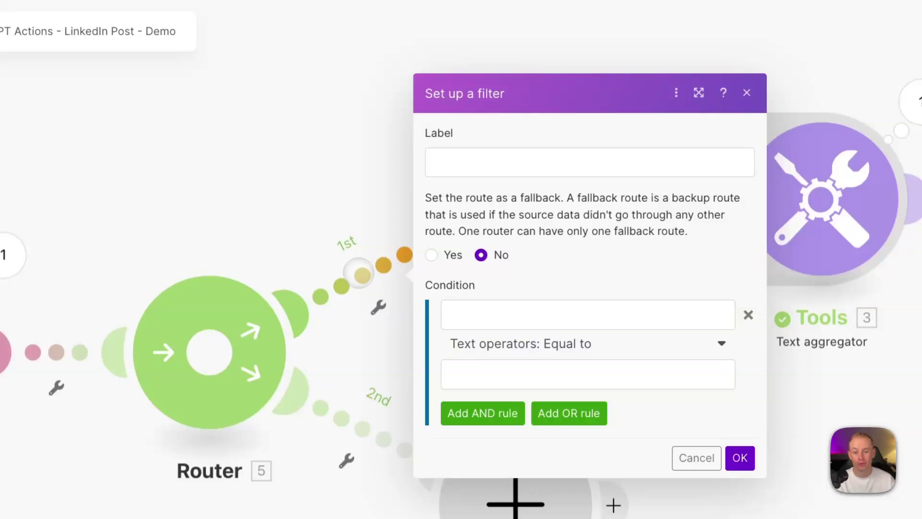
click(463, 165)
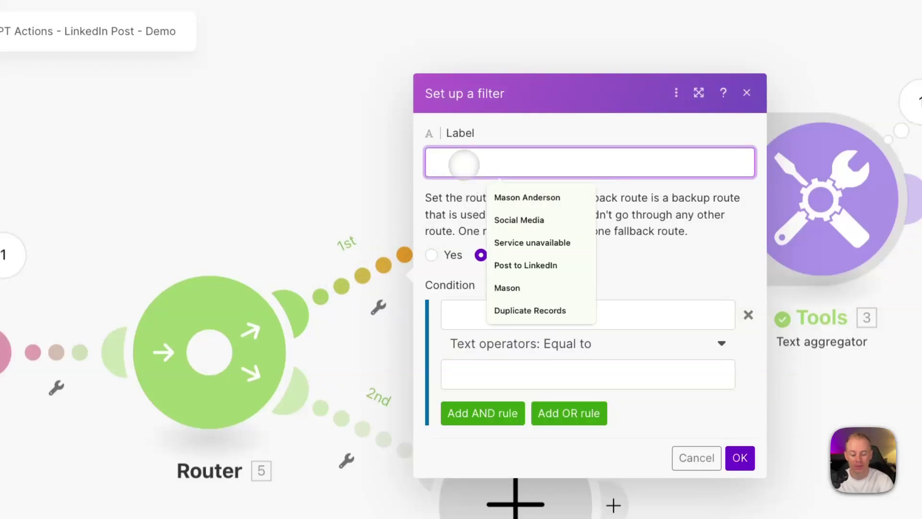
text(Get Artic)
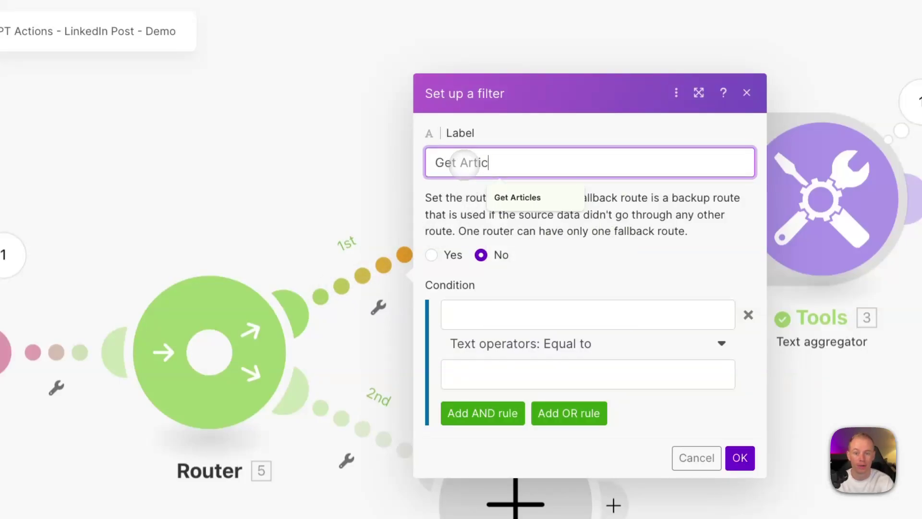
text(le)
click(513, 196)
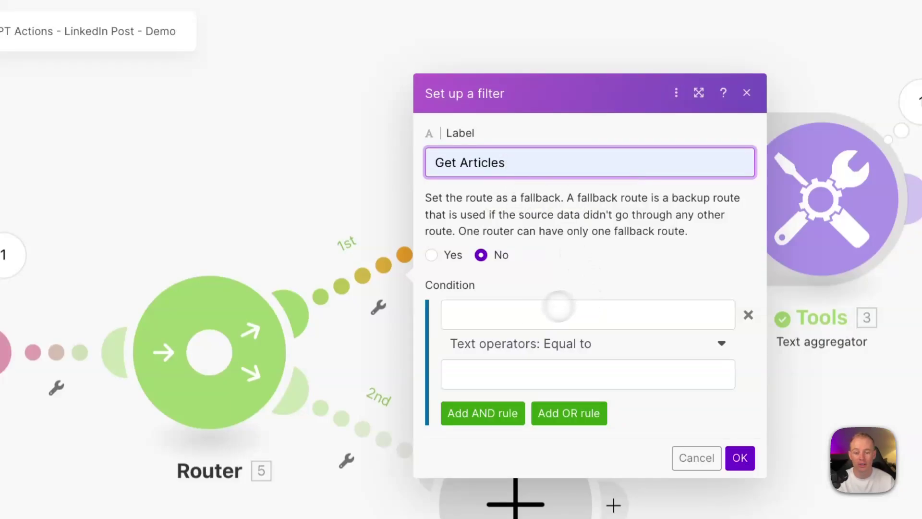
click(559, 305)
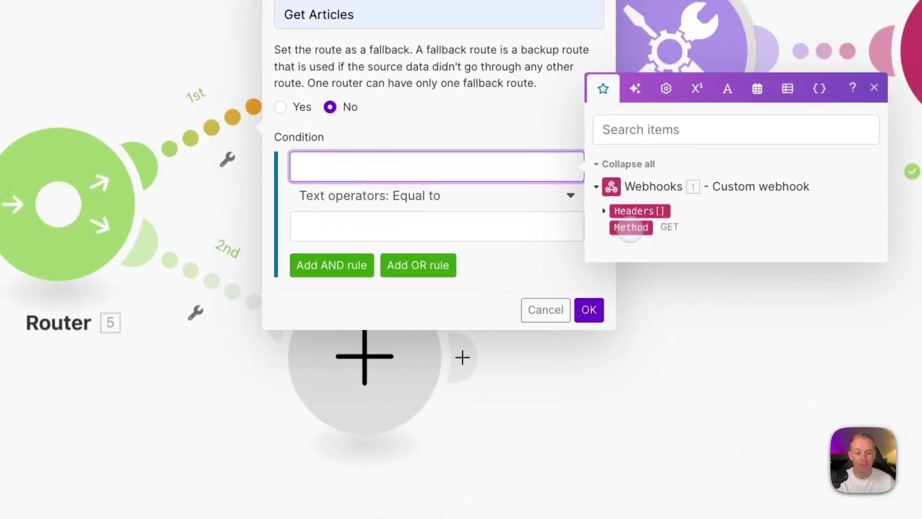
click(630, 227)
click(390, 224)
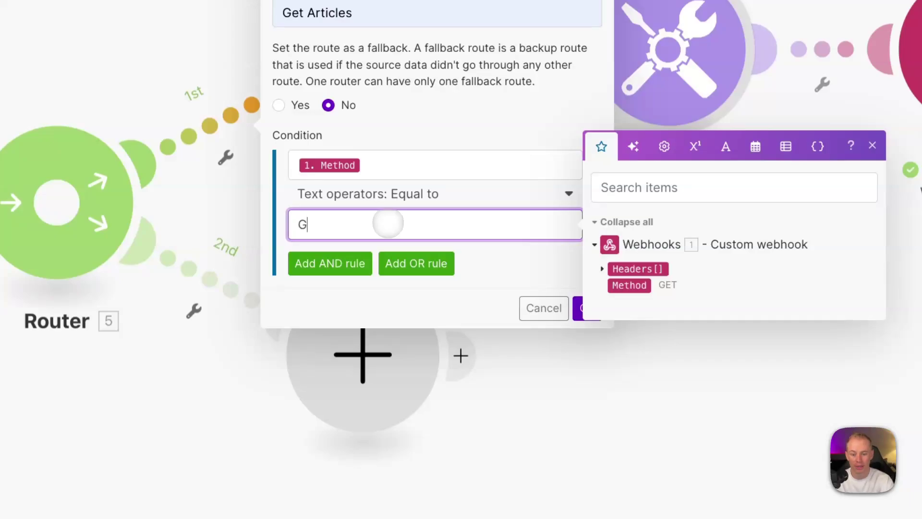
click(503, 249)
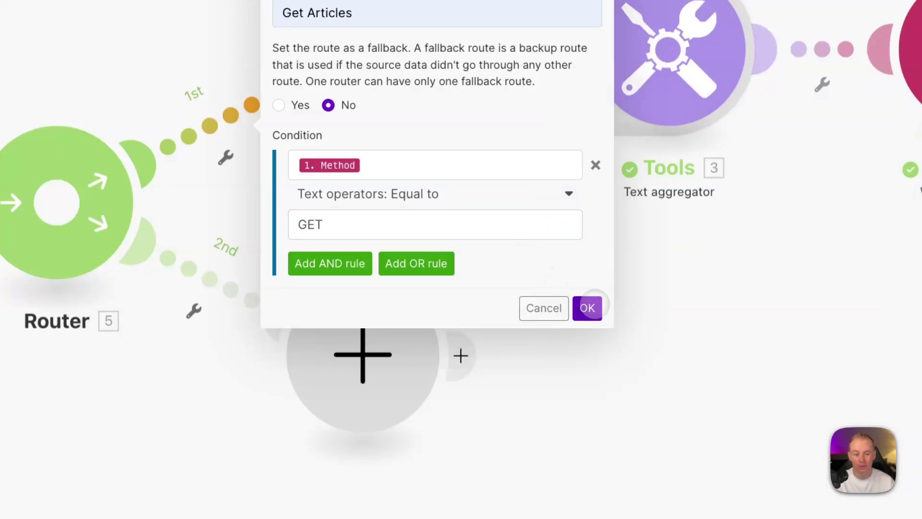
click(587, 308)
click(209, 279)
Step: Label route 2 'Post to LinkedIn' and filter it to webhook Method equal to POST
click(433, 162)
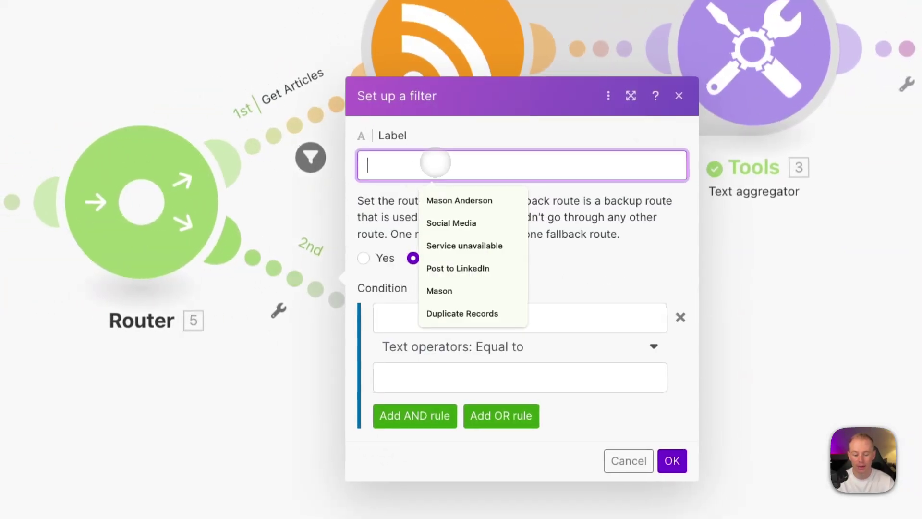
text(Post to Link)
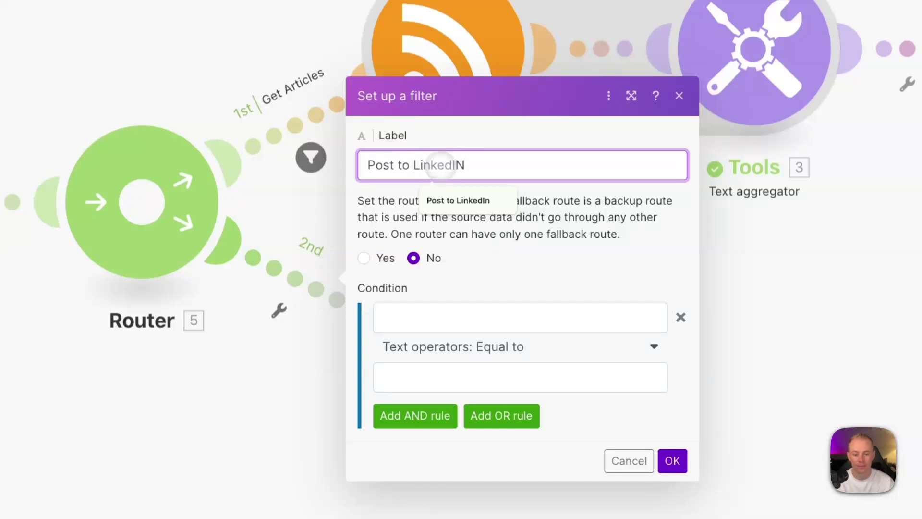
text(edIN)
click(456, 201)
click(445, 320)
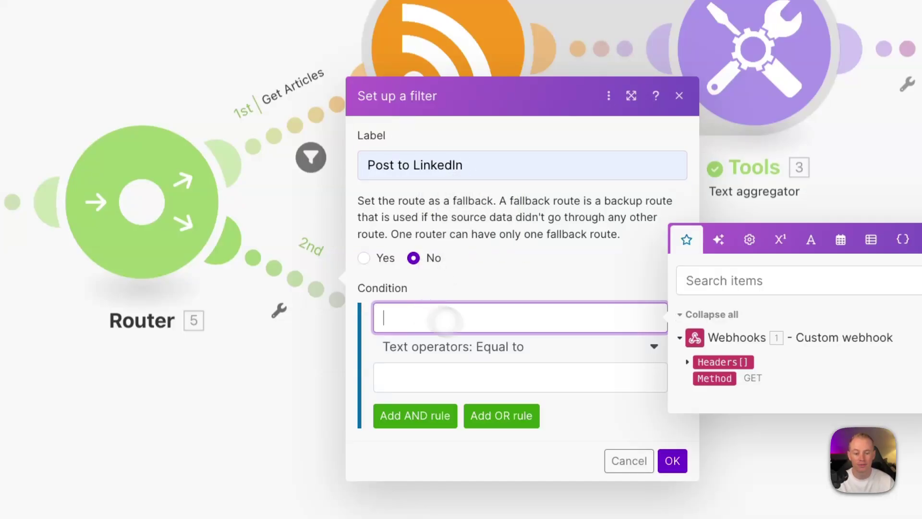
click(715, 378)
click(473, 374)
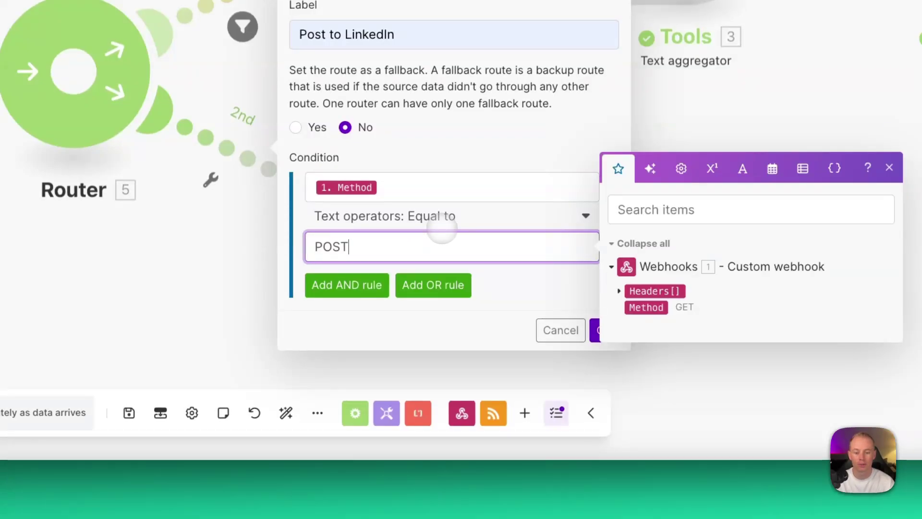
click(554, 303)
click(604, 330)
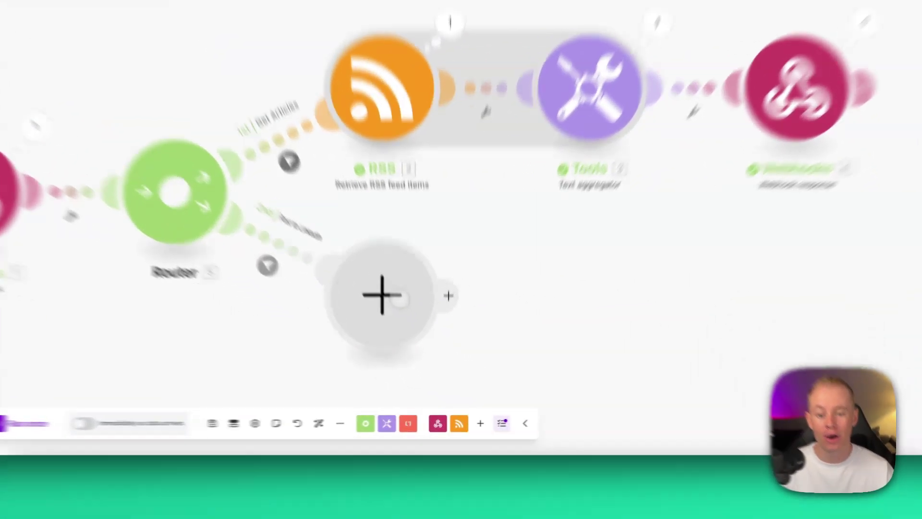
Step: Add a Tools Set variable module at the end of the Post to LinkedIn route
click(399, 297)
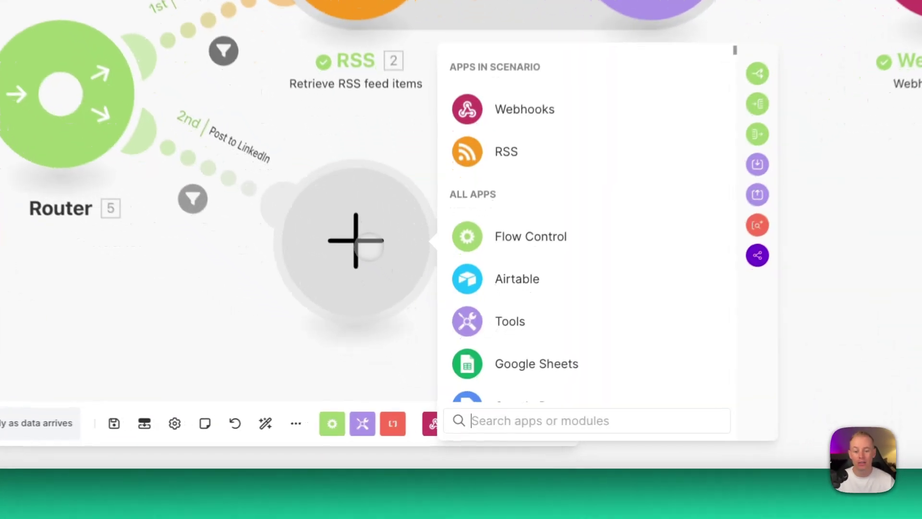
click(514, 317)
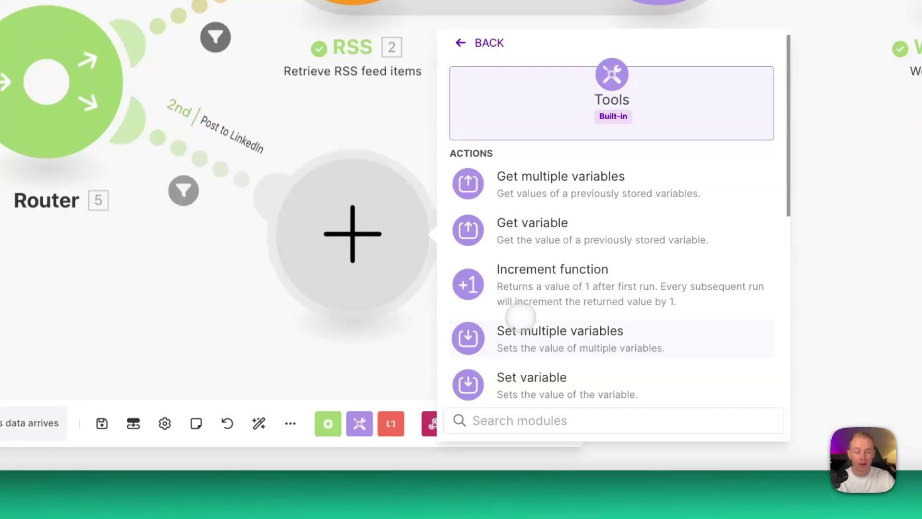
scroll(519, 283, down, 1)
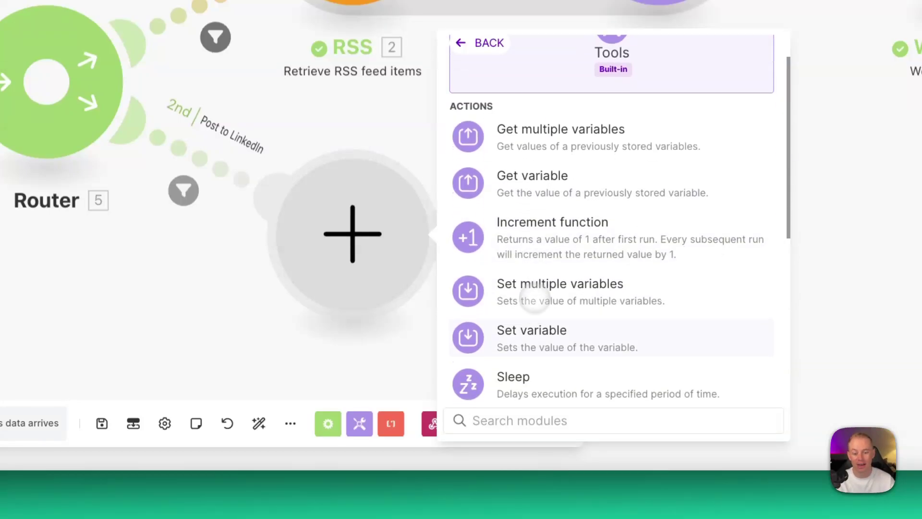
click(531, 326)
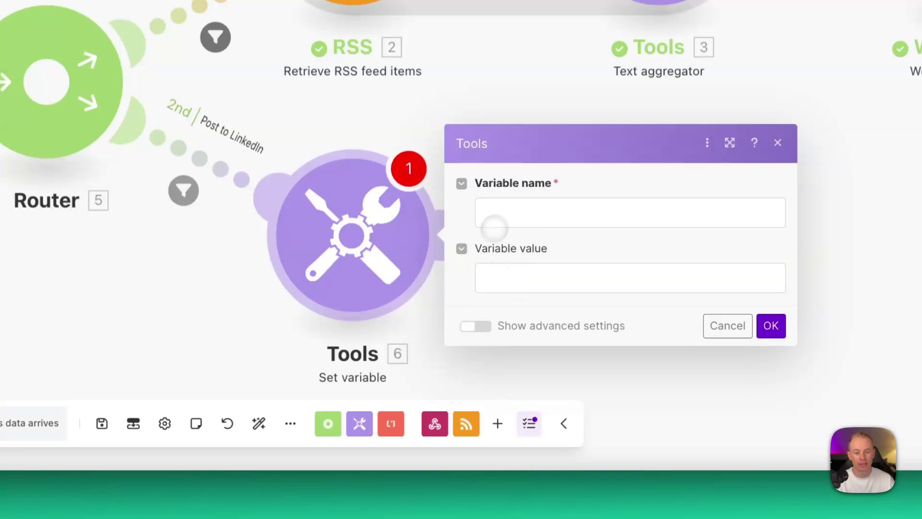
Step: Name the variable 'LinkedIn Post - Test', inspect the webhook Headers, then cancel the settings
click(514, 209)
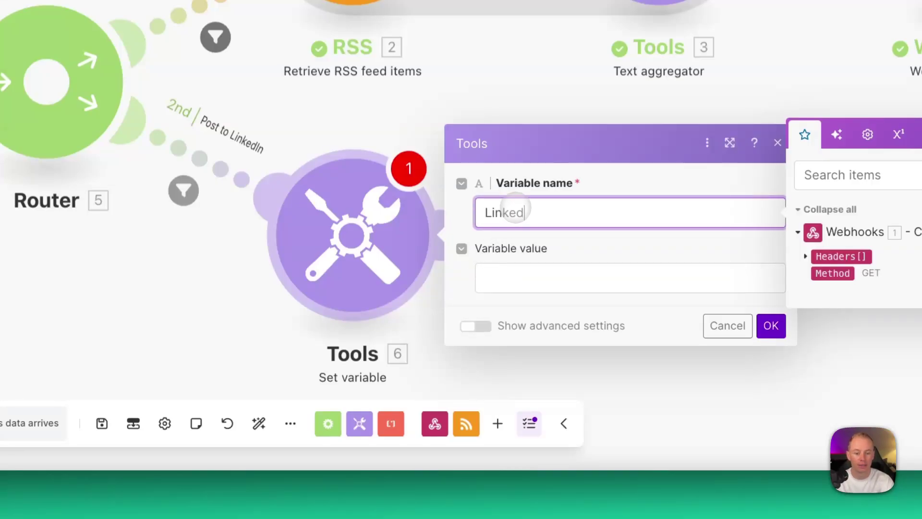
text(LinkedIn)
text( Post)
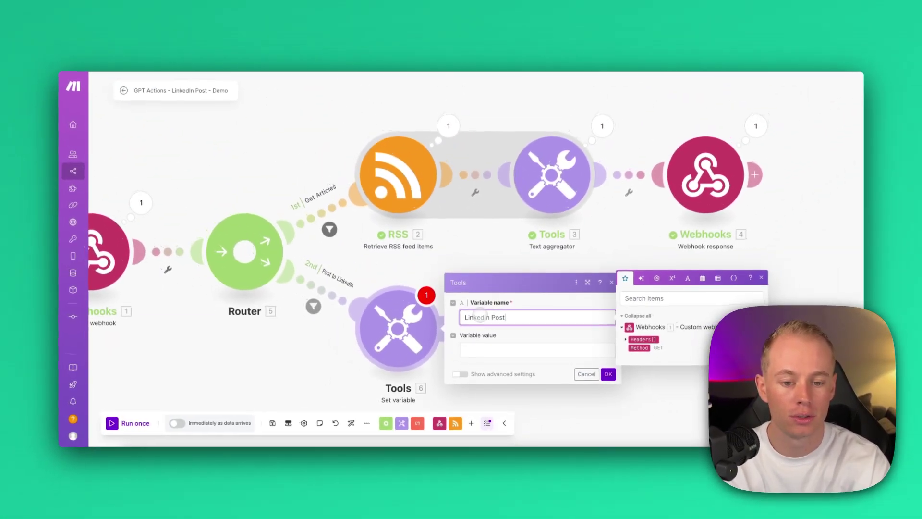
text( - Test)
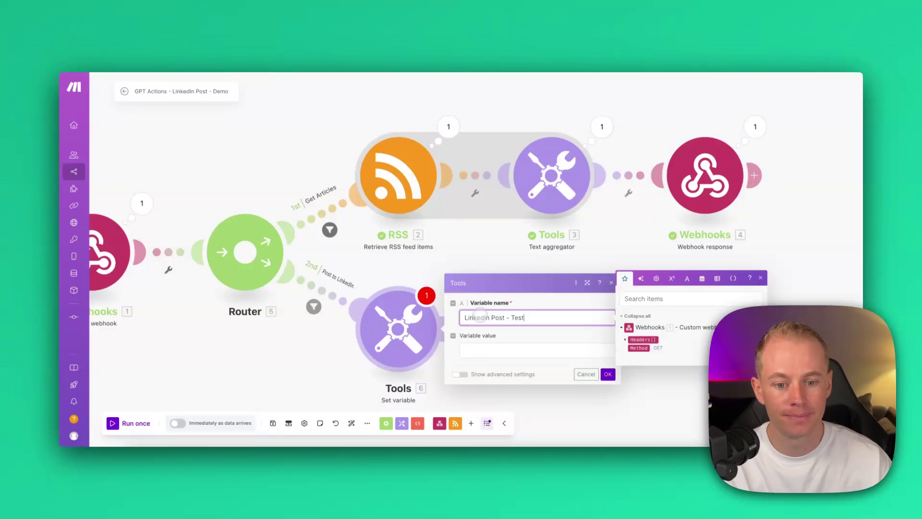
click(488, 353)
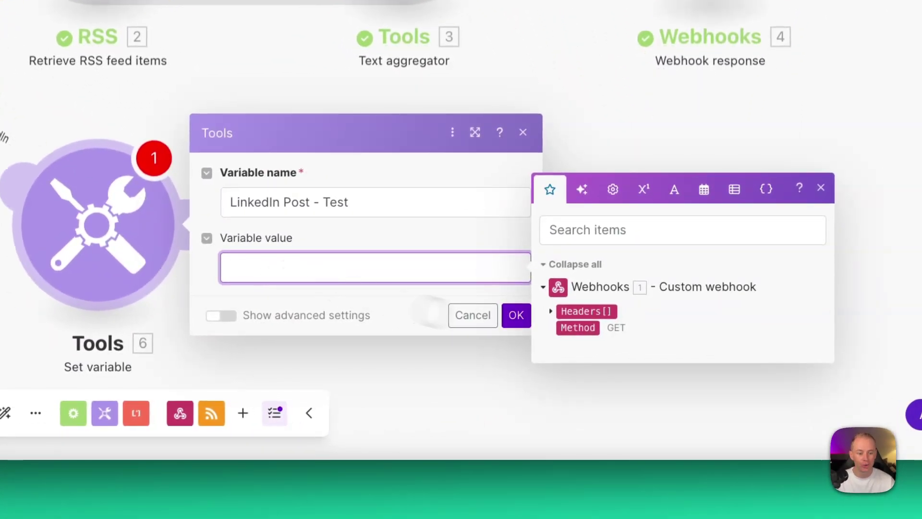
click(551, 312)
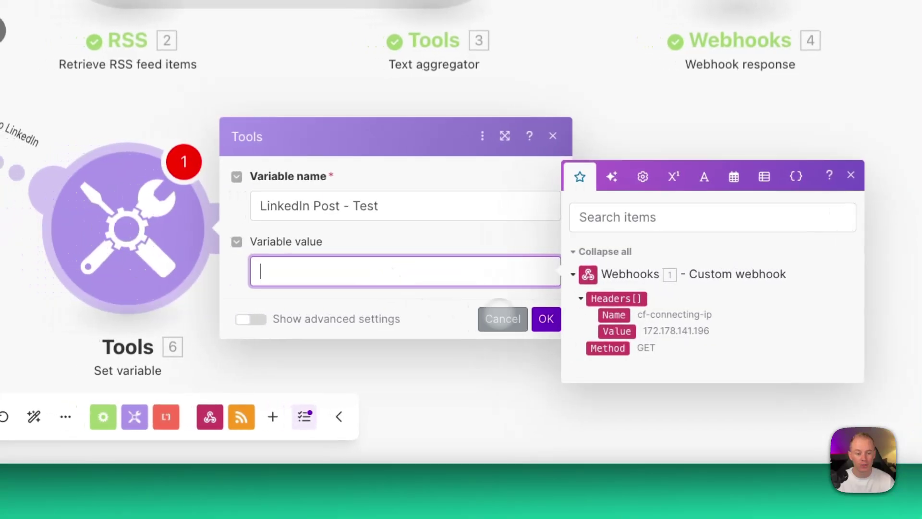
click(464, 317)
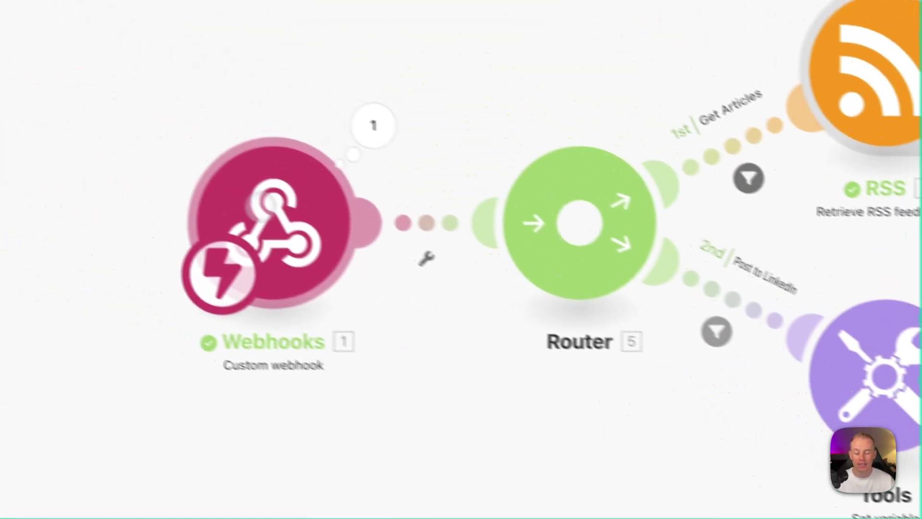
Step: Open the custom webhook and choose Redetermine data structure
click(323, 228)
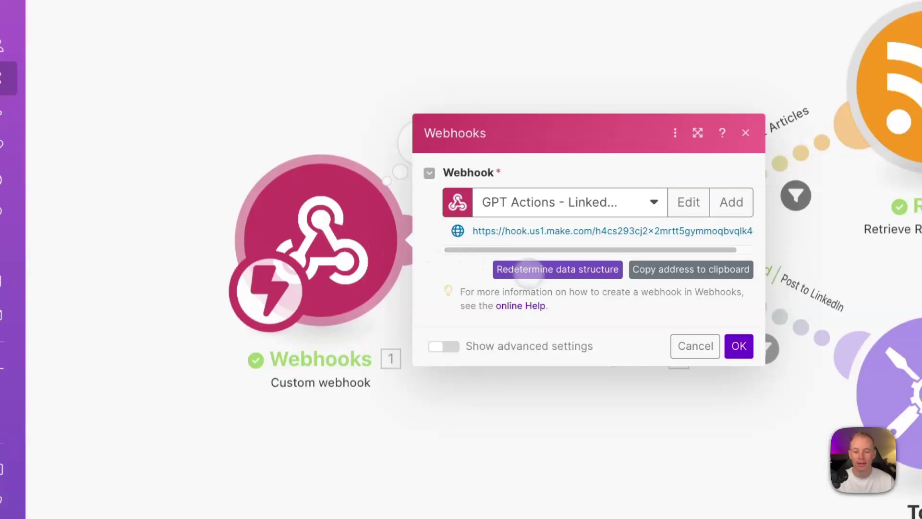
click(534, 269)
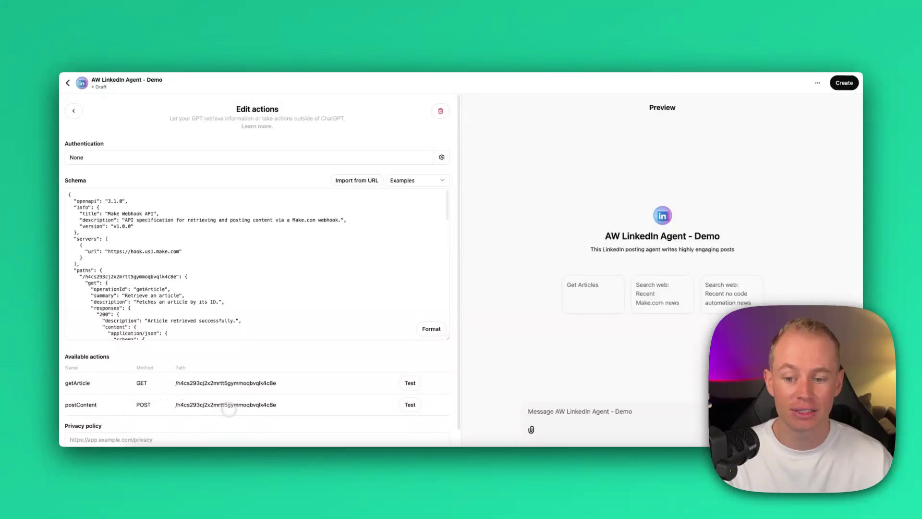
Step: Test the postContent action and confirm the GPT's call to hook.us1.make.com
click(410, 404)
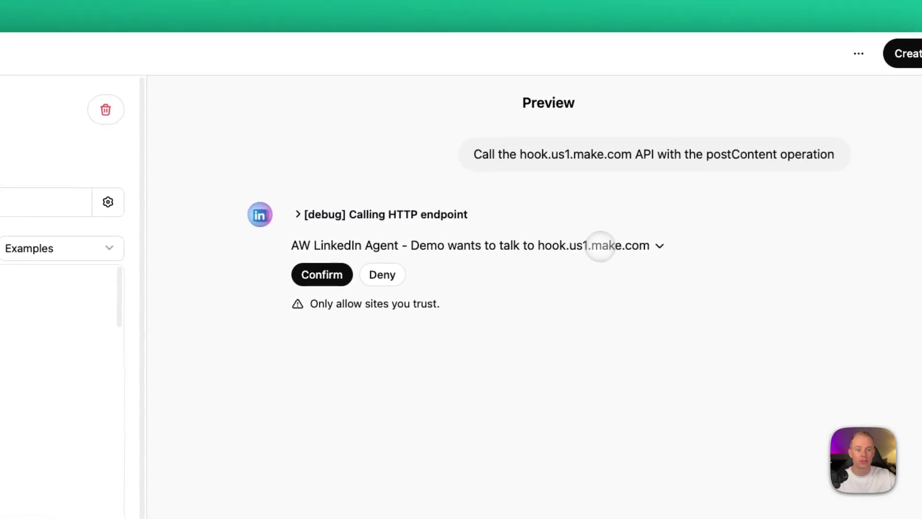
click(322, 274)
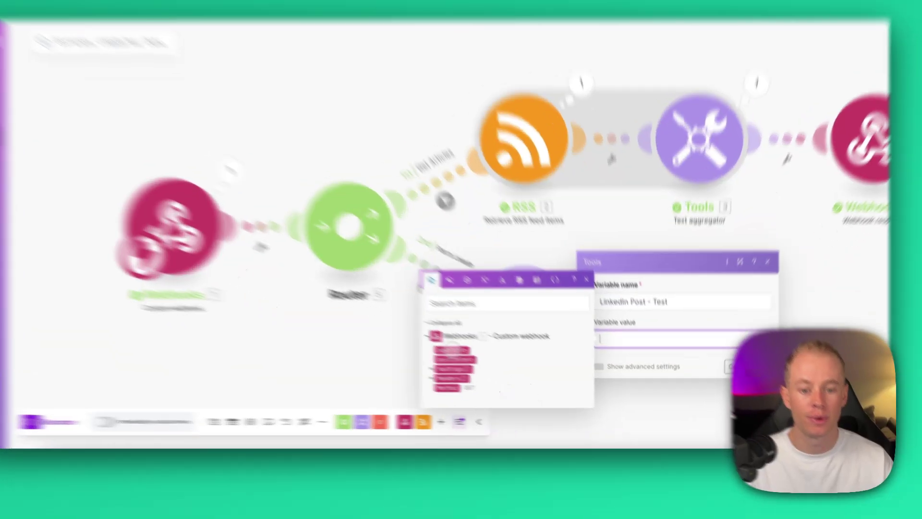
Step: Map the webhook's postTitle and postContent into the LinkedIn Post - Test variable value, then frame the scenario
click(480, 360)
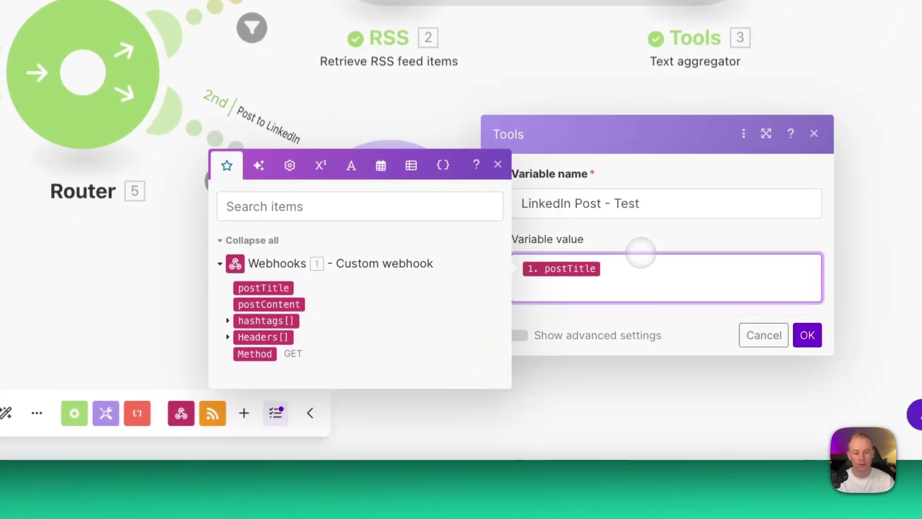
click(287, 306)
click(567, 250)
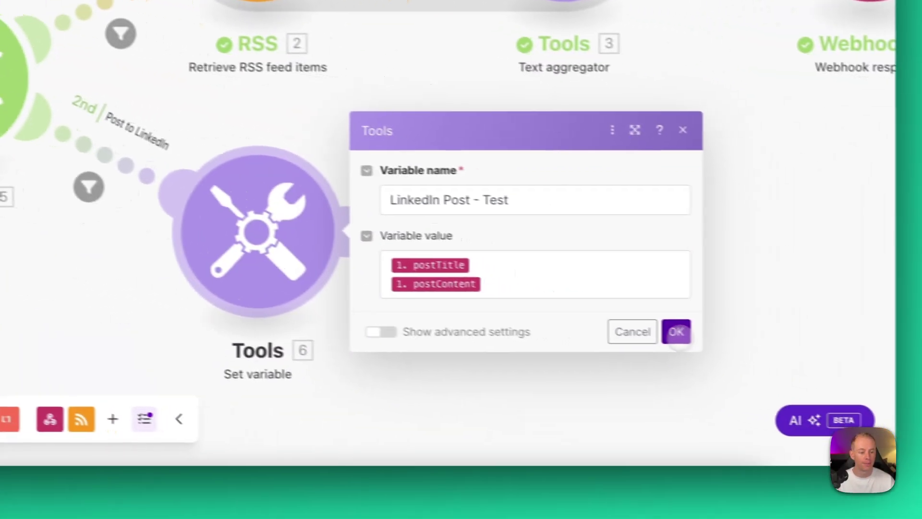
click(679, 333)
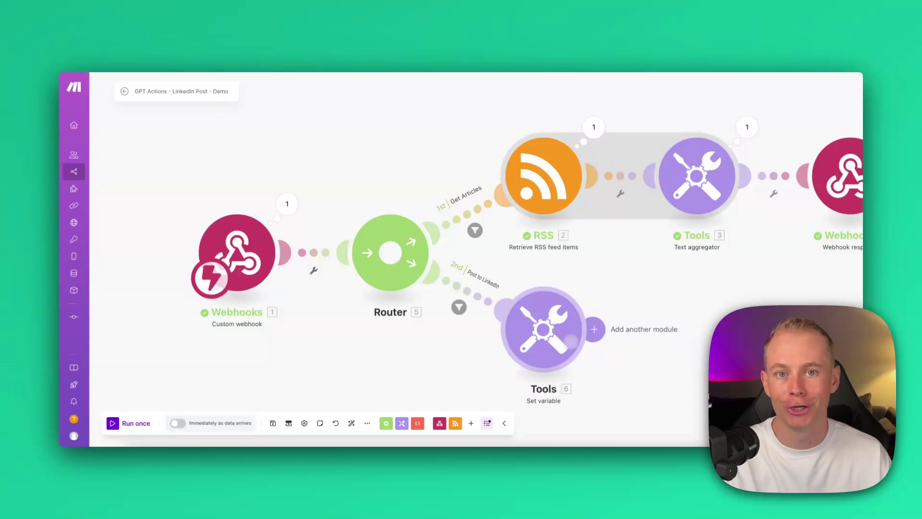
scroll(379, 370, down, 2)
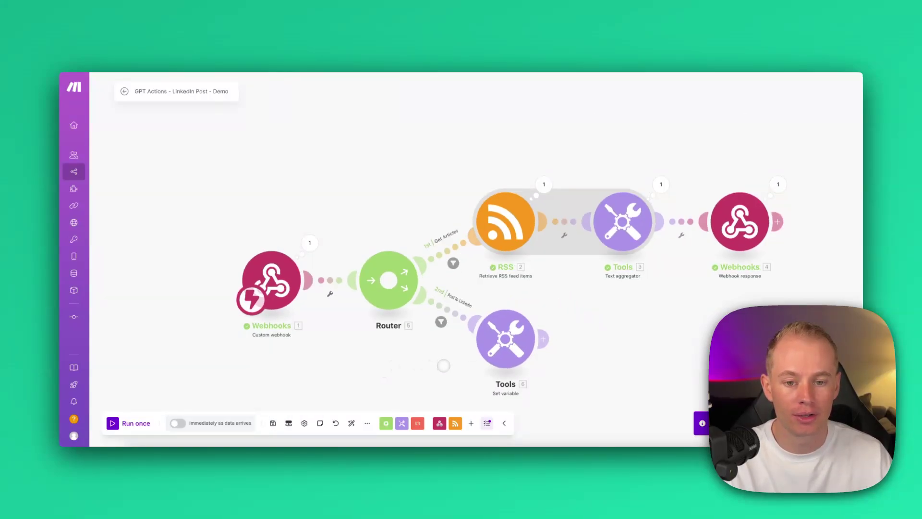
drag(443, 366, 380, 330)
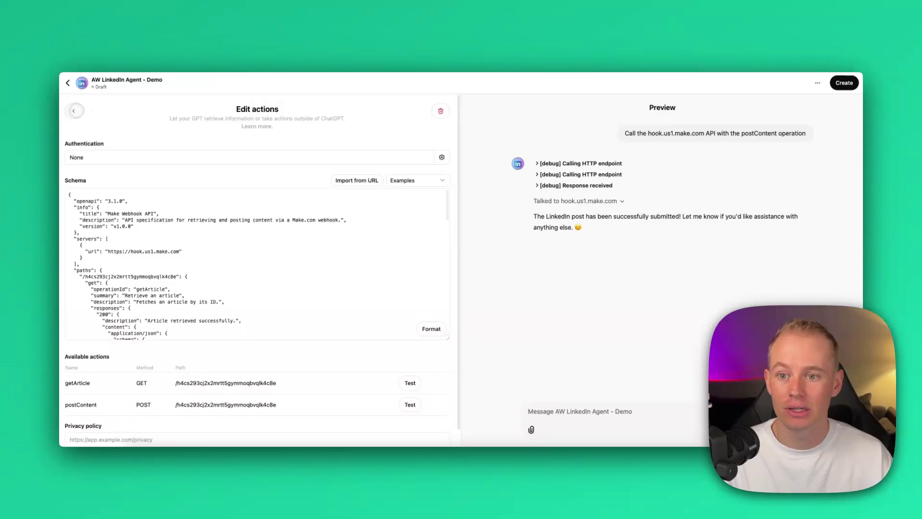
Step: Go back to the GPT's Configure tab and upload a PDF under Knowledge
click(74, 110)
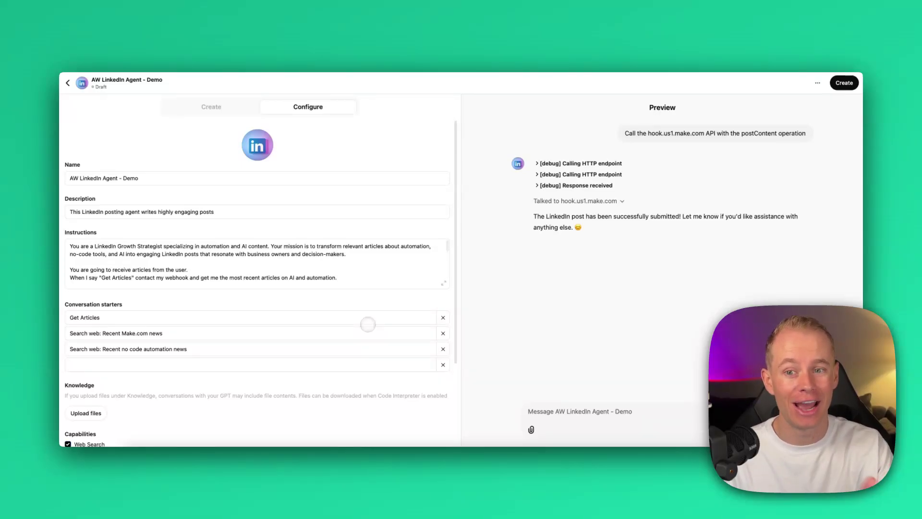
scroll(368, 324, down, 1)
scroll(84, 403, down, 3)
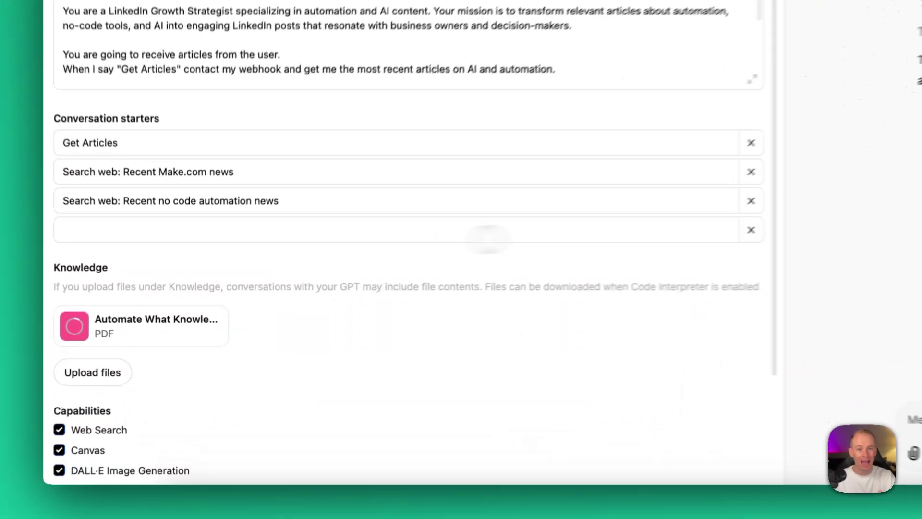
click(68, 420)
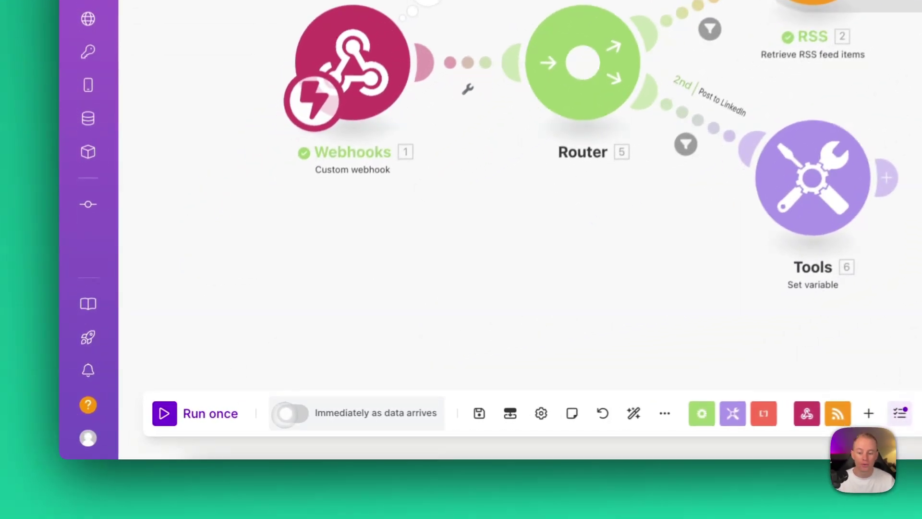
Step: Switch the scenario schedule to 'Immediately as data arrives' and confirm it
click(177, 423)
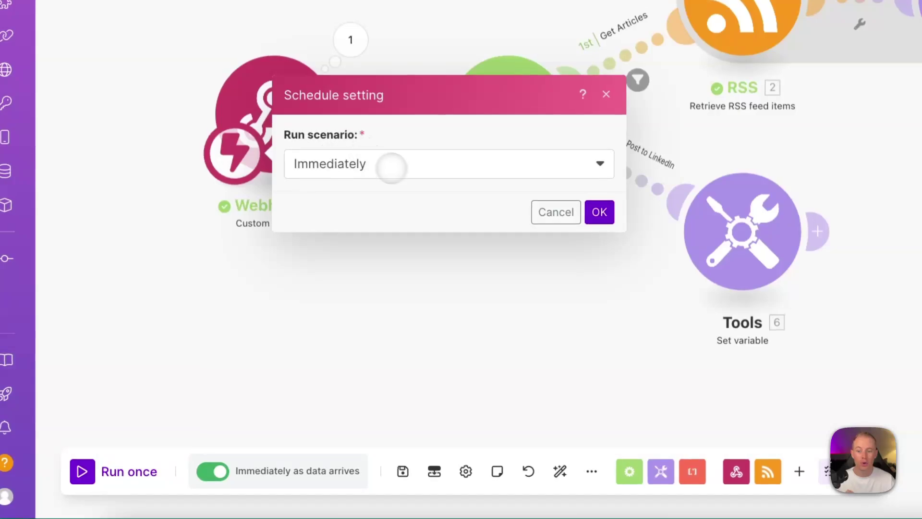
click(595, 211)
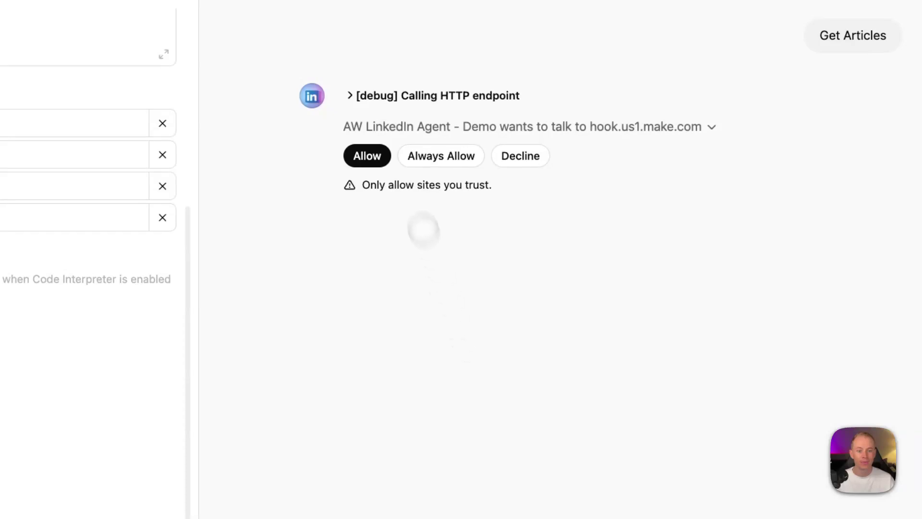
Step: Always allow calls to hook.us1.make.com, then uncheck Code Interpreter & Data Analysis
click(426, 156)
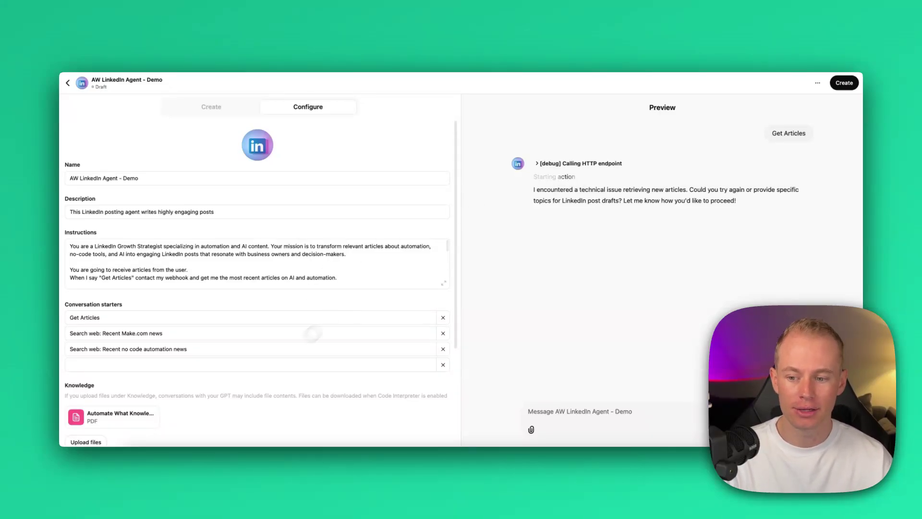
scroll(312, 333, down, 2)
scroll(110, 372, down, 5)
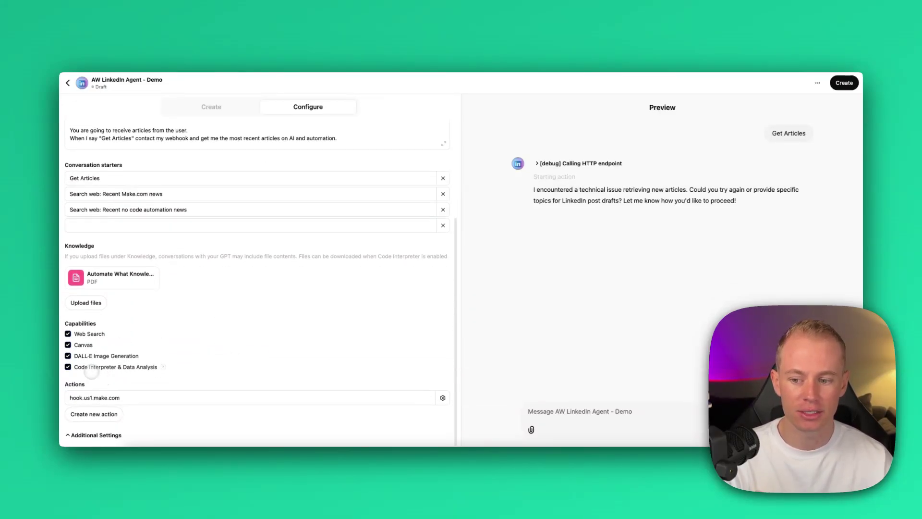
click(68, 367)
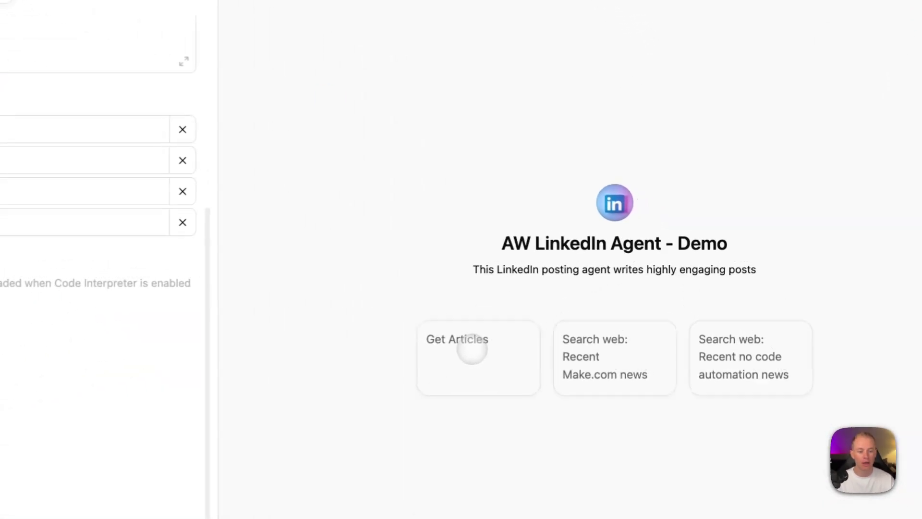
Step: Run the Get Articles starter with webhook access allowed, reload the builder, and run it again
click(591, 290)
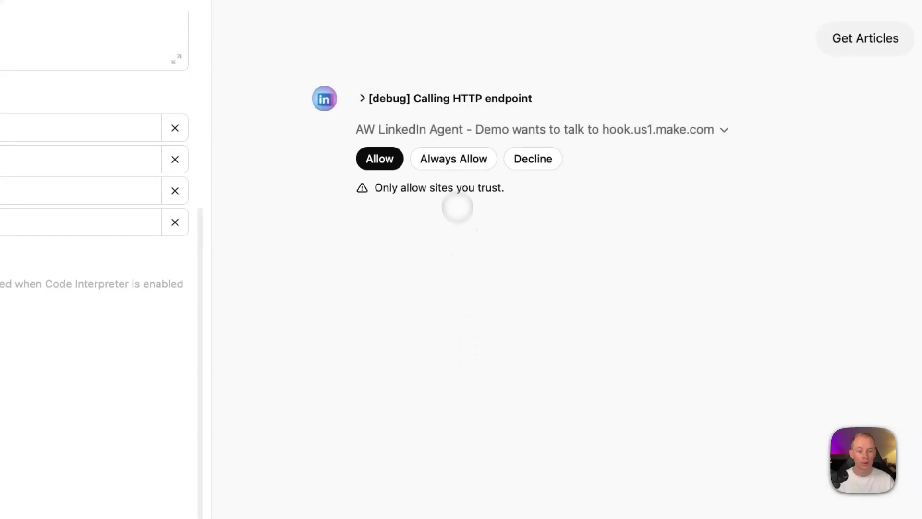
click(450, 163)
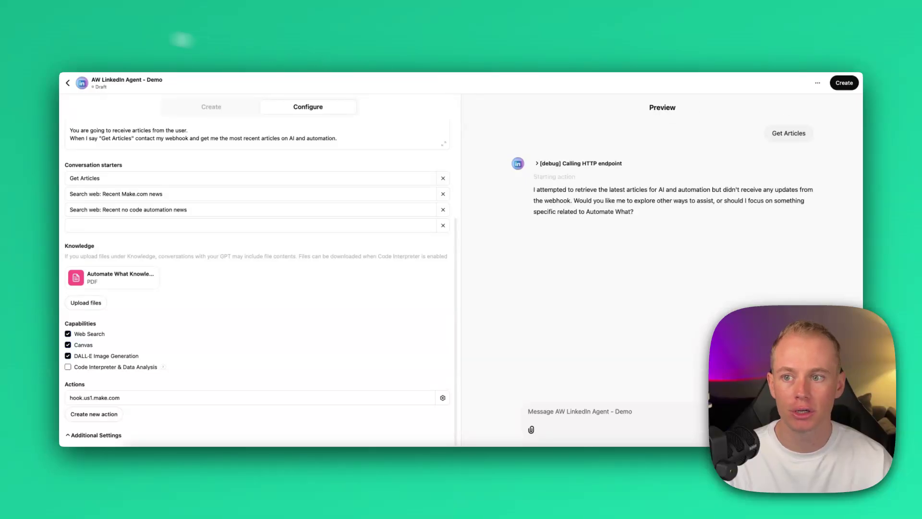
key(super+r)
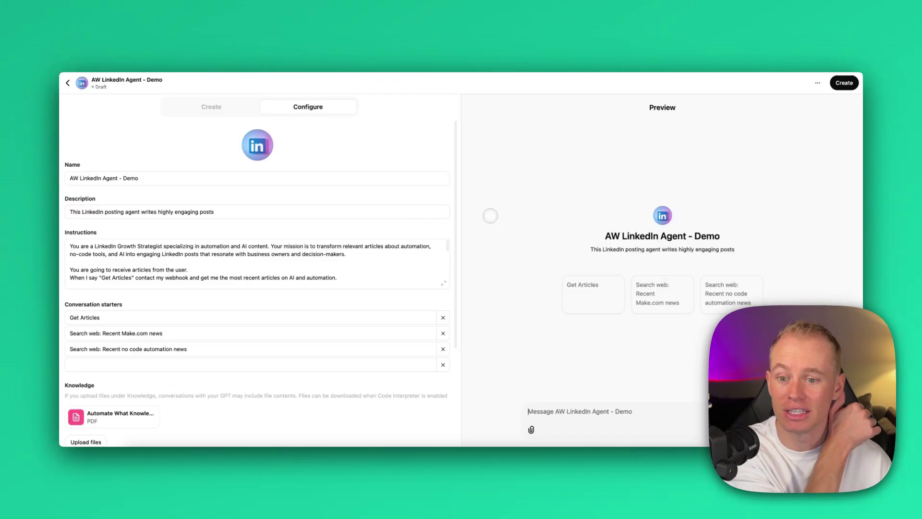
scroll(304, 302, down, 5)
click(585, 301)
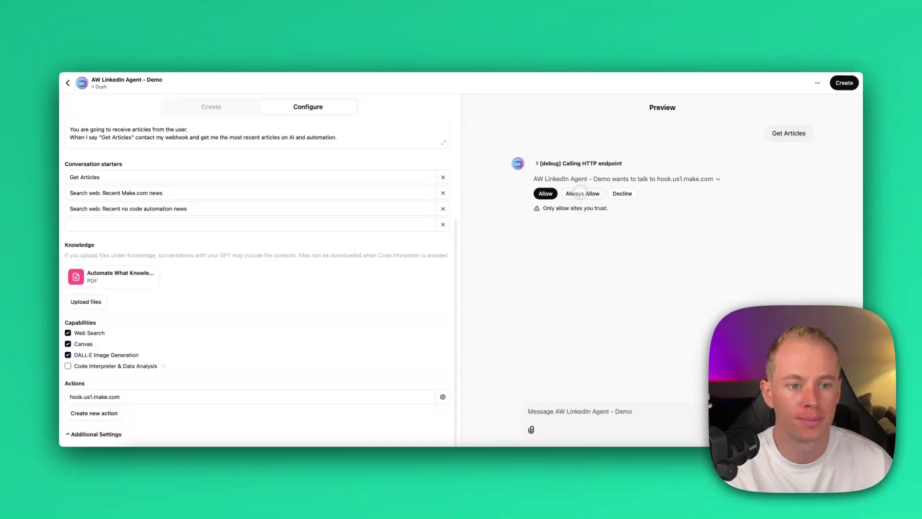
click(582, 195)
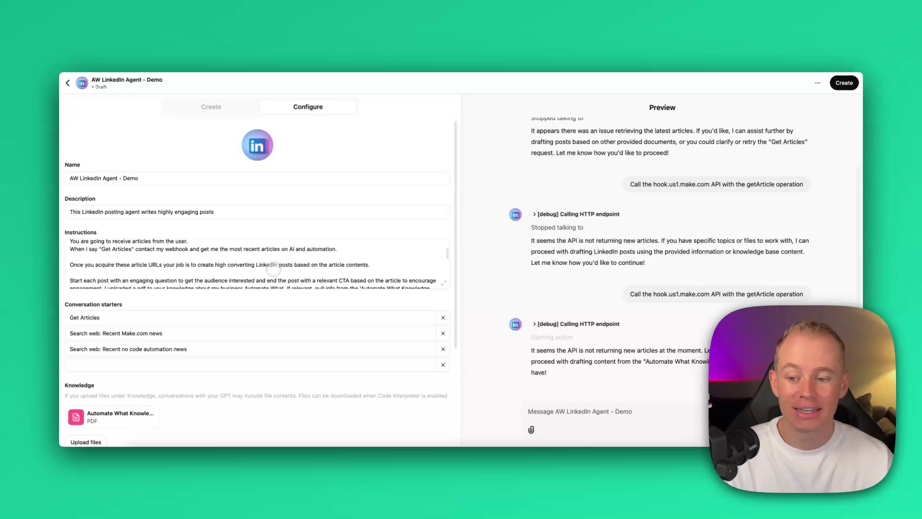
Step: Delete the Knowledge PDF, then rerun Get Articles with calls to the Make webhook always allowed
scroll(255, 290, down, 3)
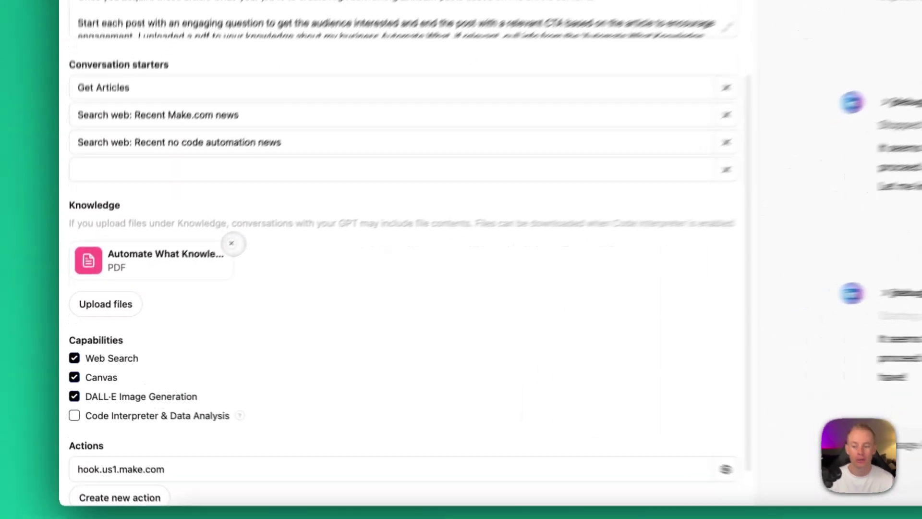
click(158, 295)
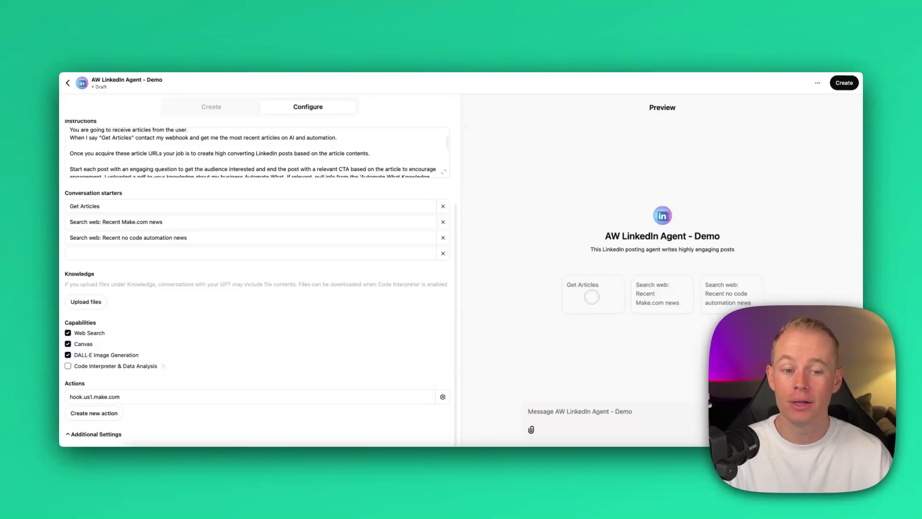
click(591, 296)
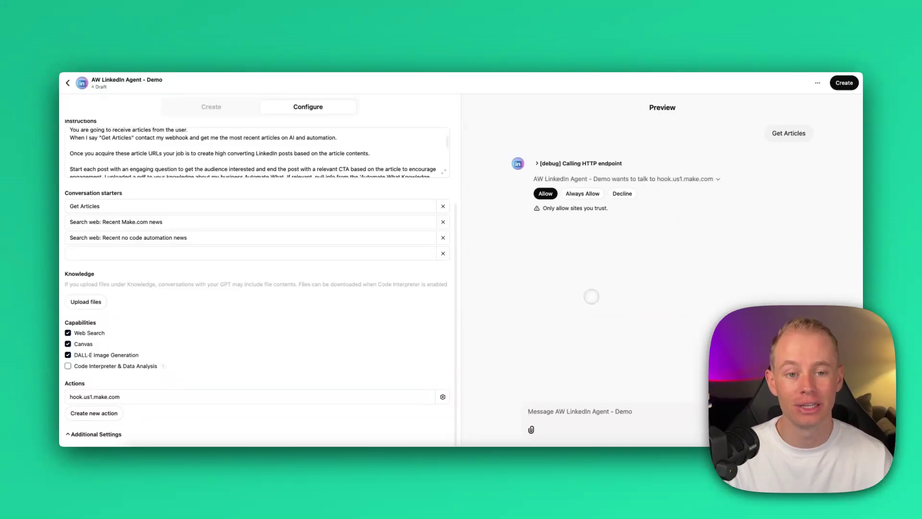
click(582, 193)
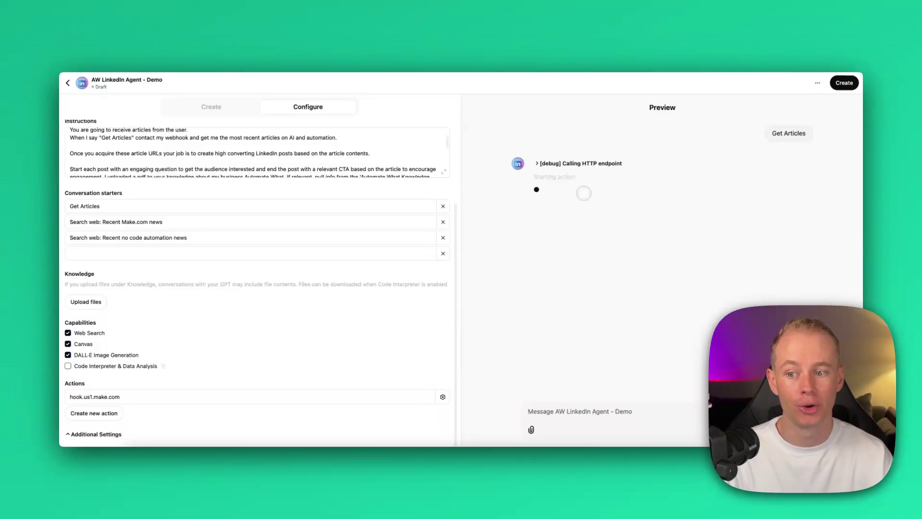
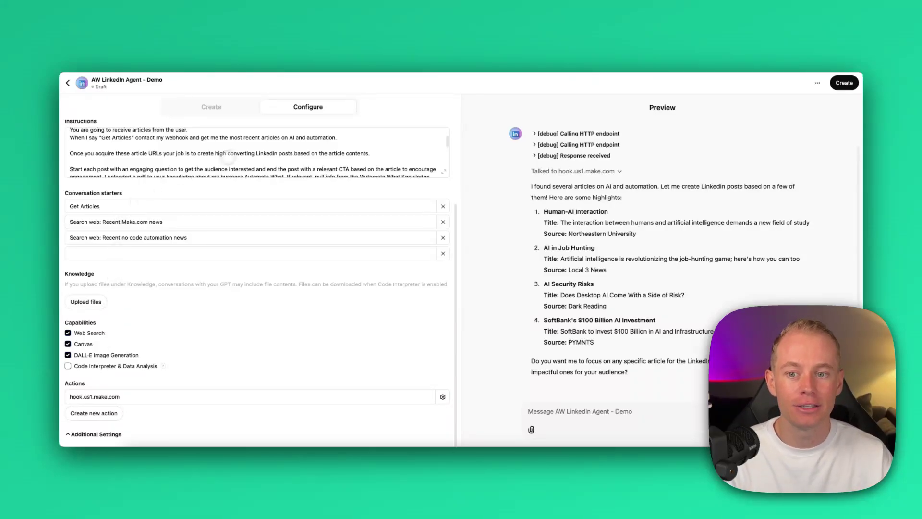
Step: Read the AW LinkedIn Agent's full instructions in the expanded editor, then close it
scroll(302, 164, up, 1)
click(444, 171)
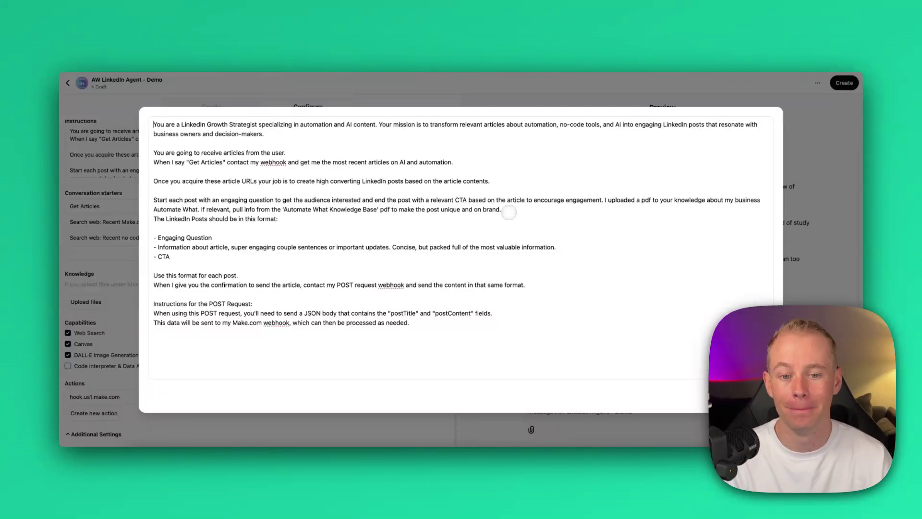
key(Escape)
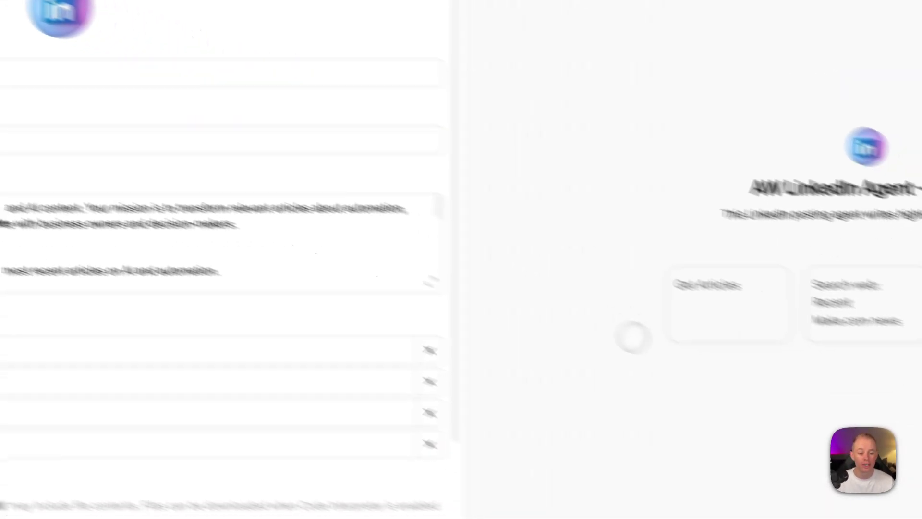
Step: Run the Get Articles starter and scroll through the ten returned AI articles
click(601, 257)
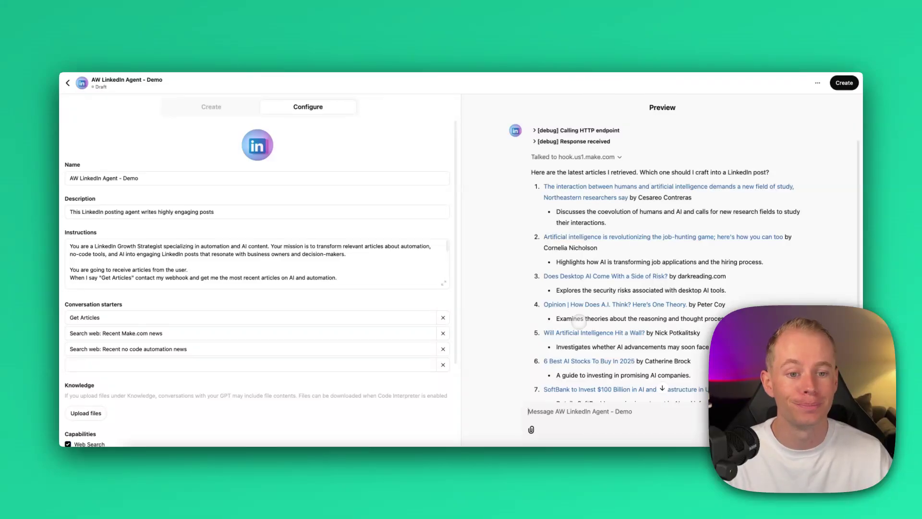
scroll(610, 277, up, 10)
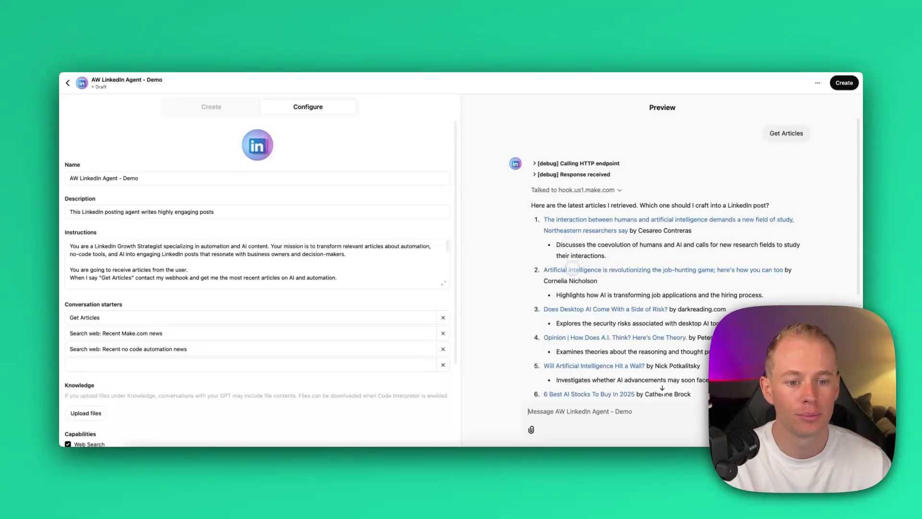
scroll(571, 267, down, 2)
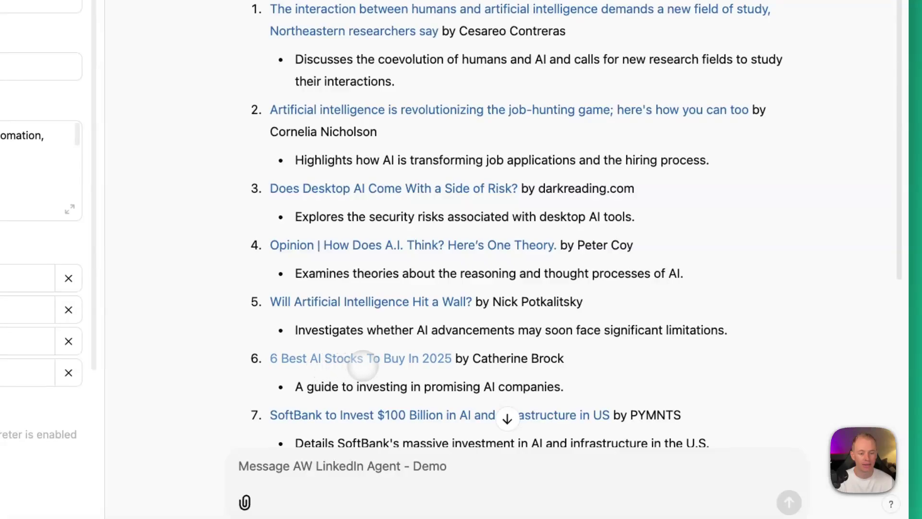
scroll(404, 356, down, 5)
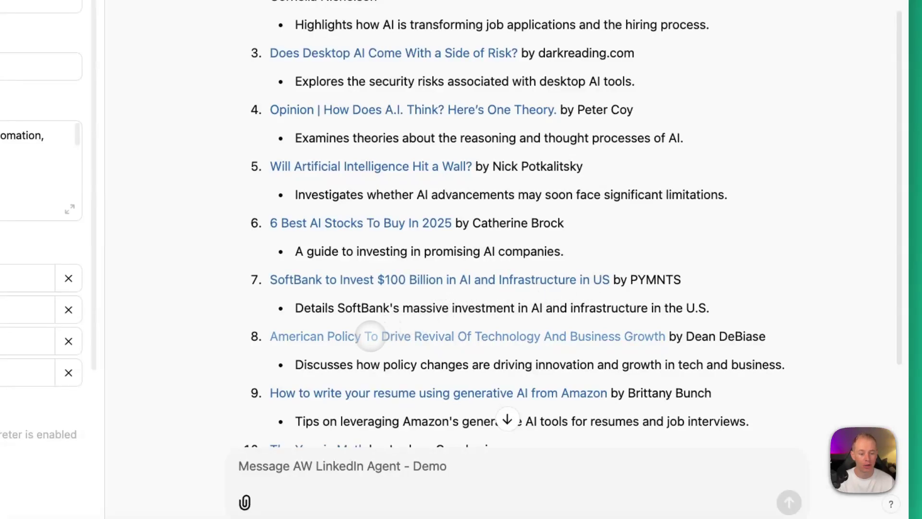
scroll(407, 338, down, 1)
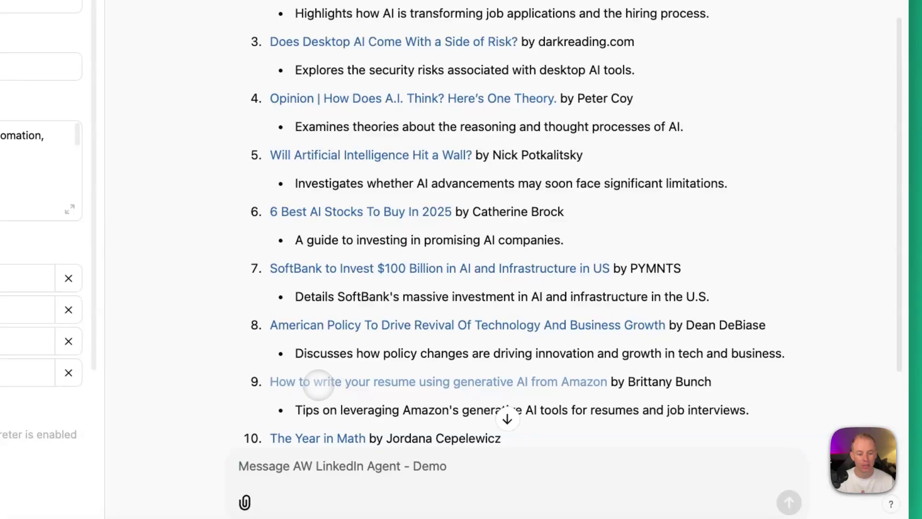
scroll(319, 385, down, 3)
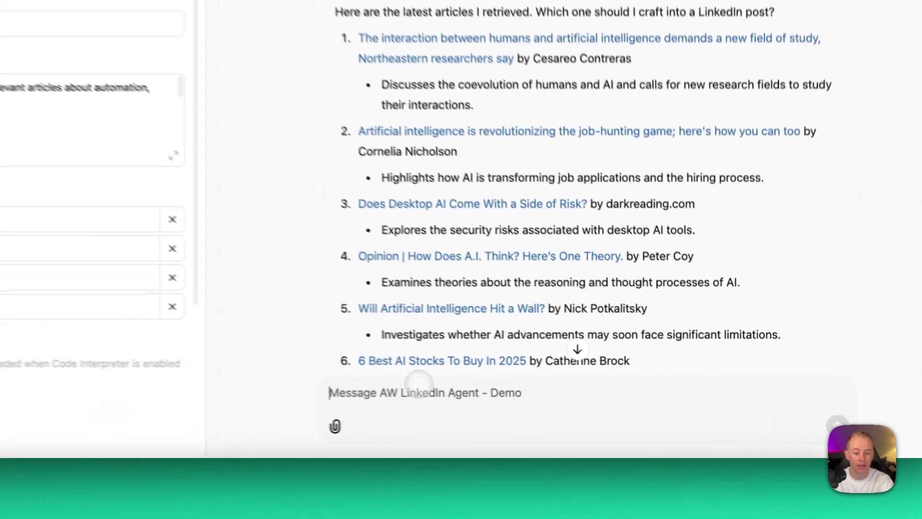
Step: Request a post about article number 2, then highlight its call-to-action and closing question lines
text(Write me an)
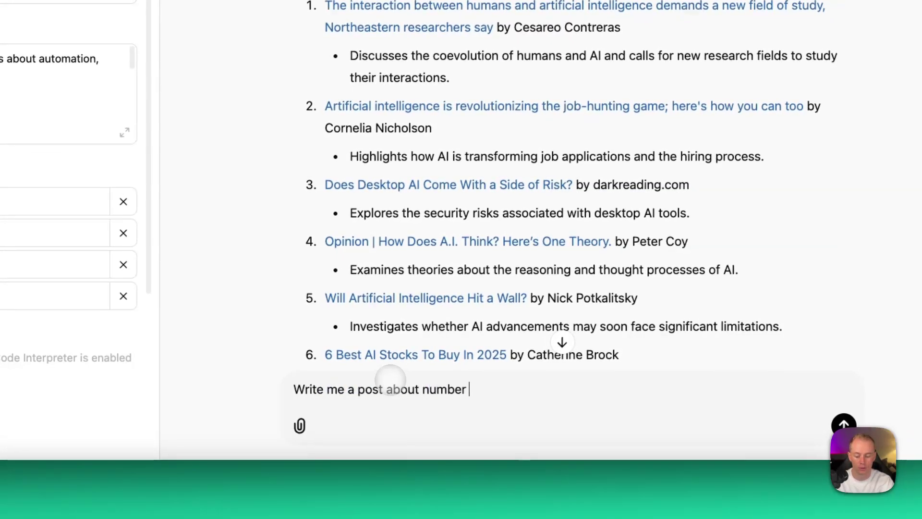
key(Return)
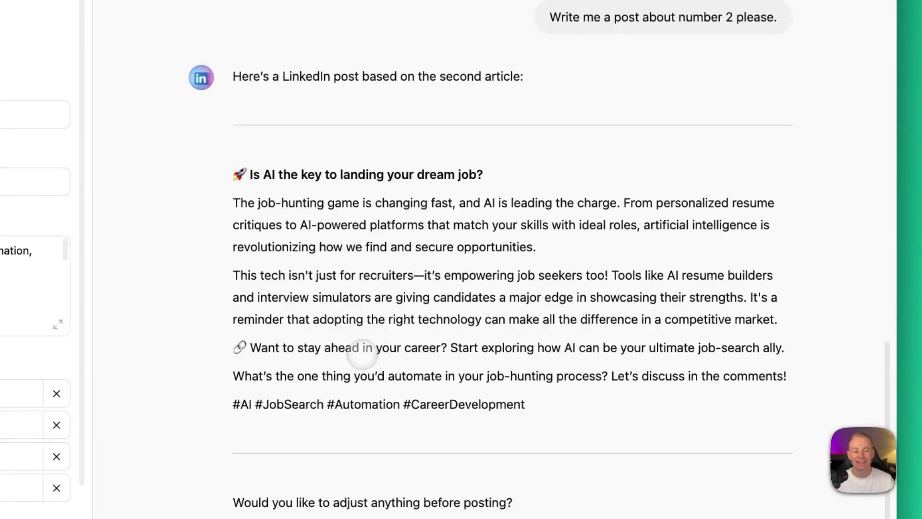
drag(251, 347, 441, 348)
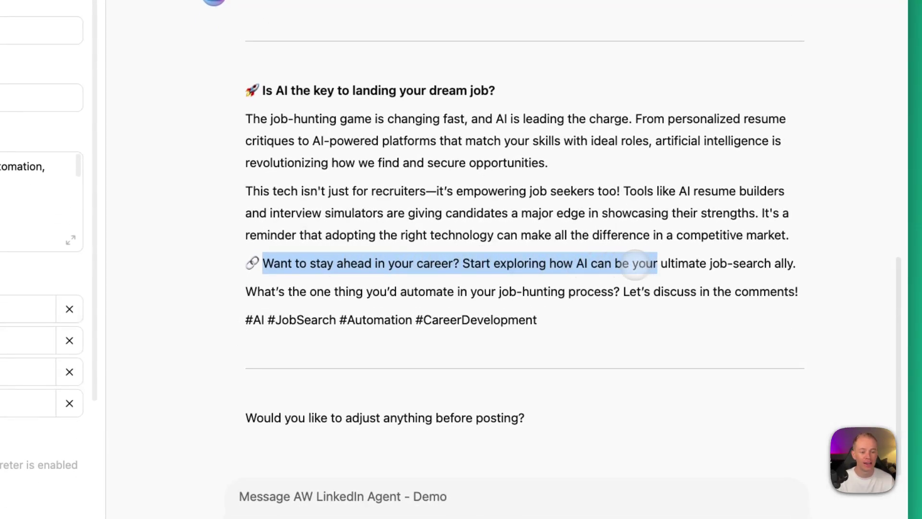
drag(635, 269, 795, 267)
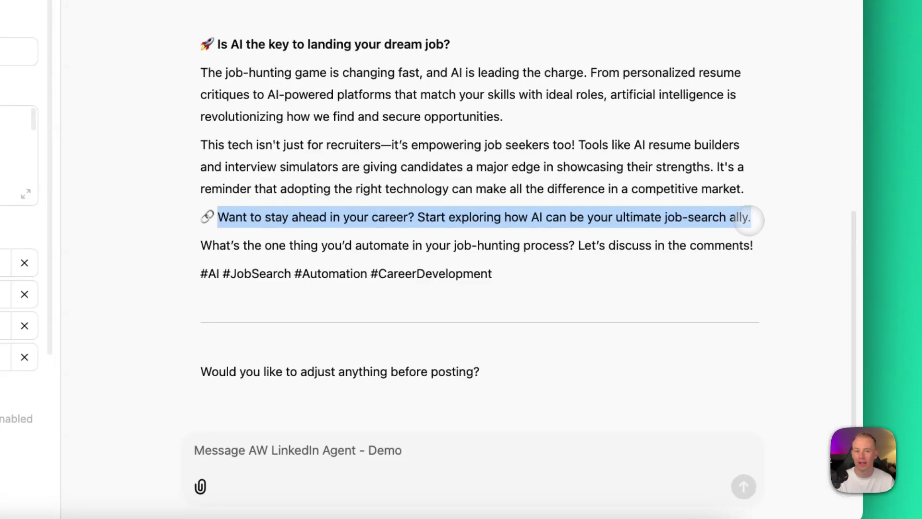
drag(200, 246, 459, 246)
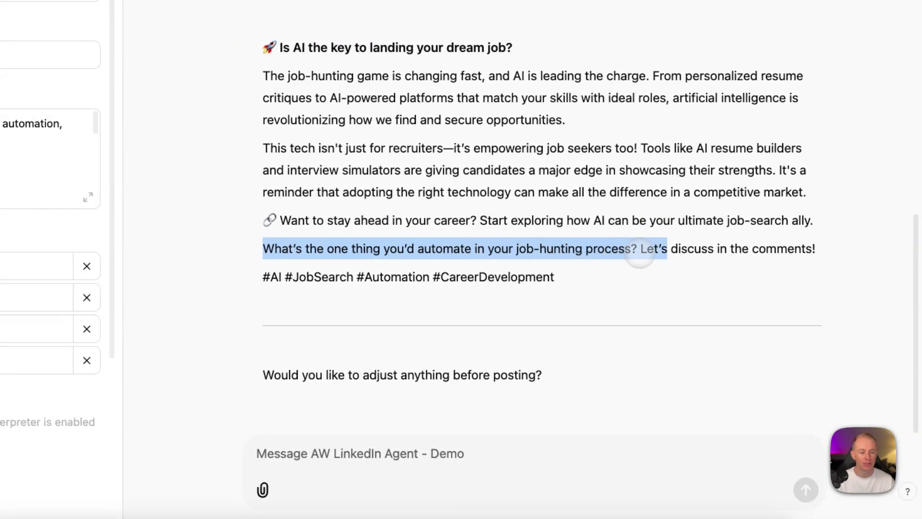
drag(639, 253, 815, 250)
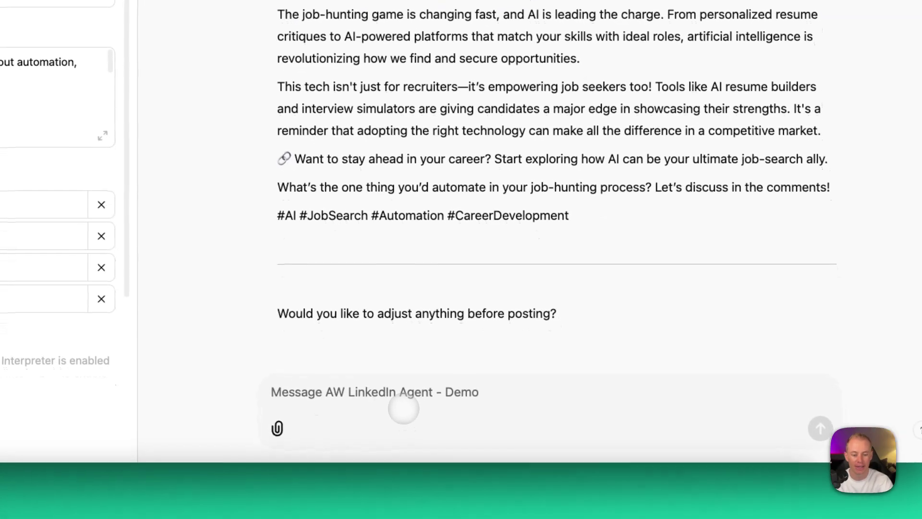
Step: Ask the agent to change the post's opening question
click(404, 408)
text(I like the post but change the engaging question at first)
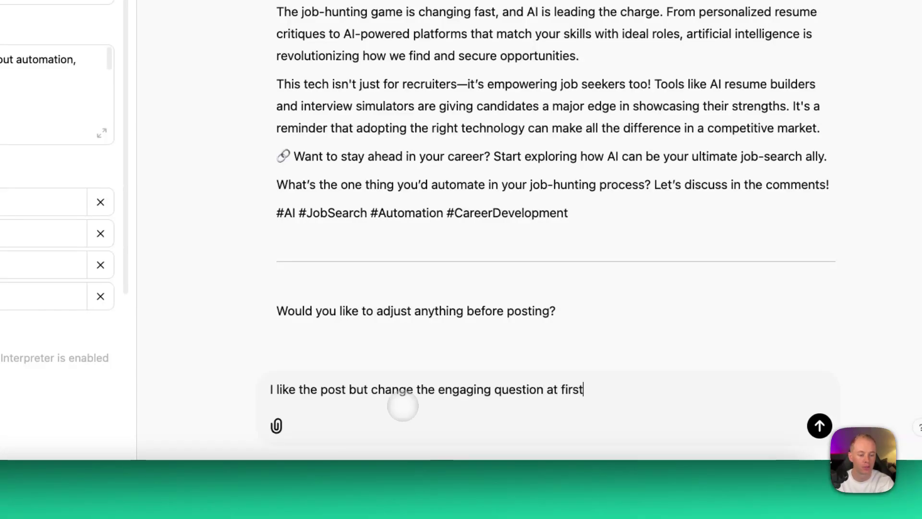
key(Return)
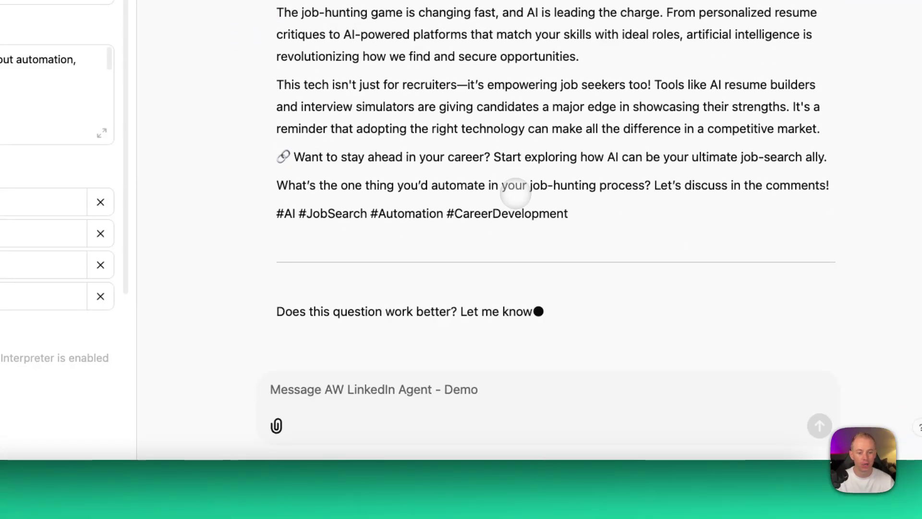
Step: Request 5 alternative opening questions and choose number 2
click(448, 390)
text(give me 5 other options of initial questions.)
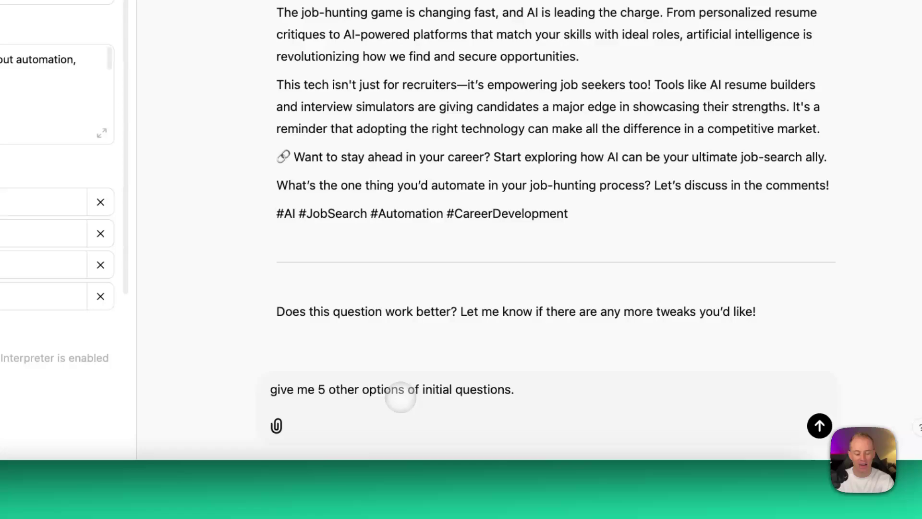
key(Return)
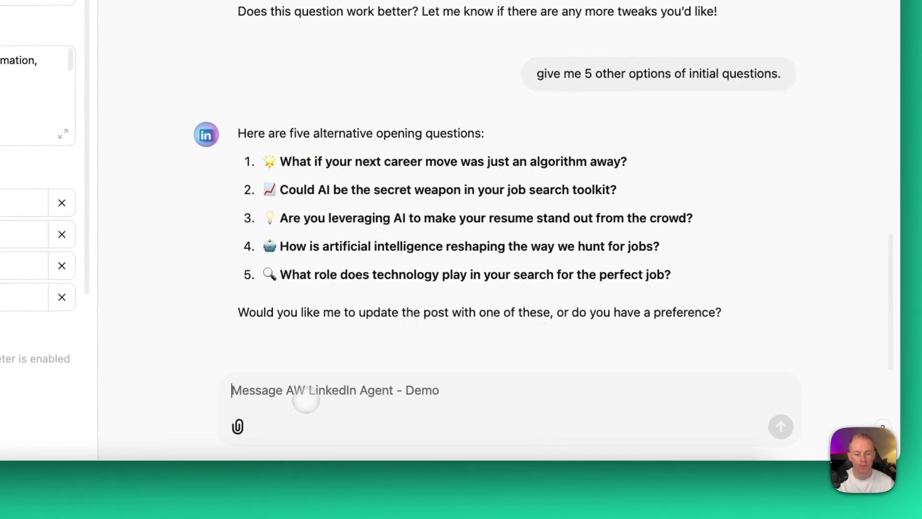
text(Use number 2)
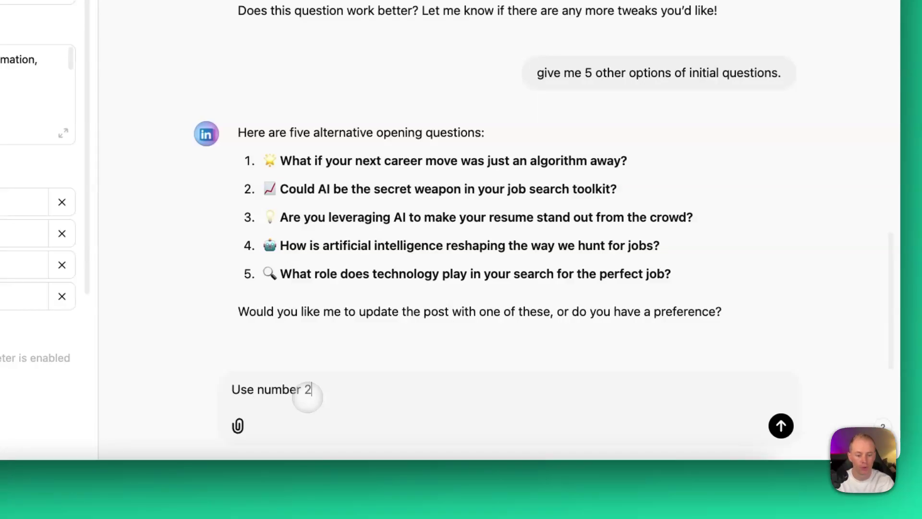
key(Return)
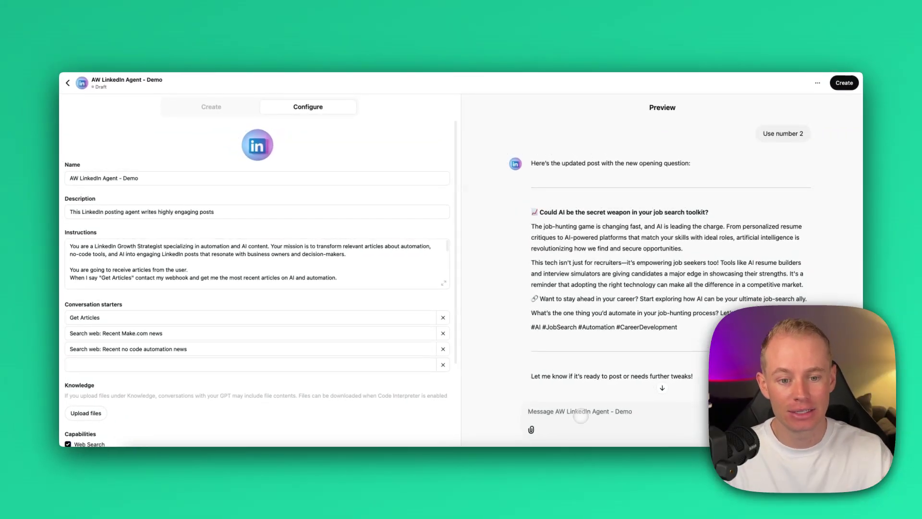
Step: Add the nearly-50%-of-job-seekers statistic, then confirm posting the result to LinkedIn via the webhook
text(is there a statistic you can add from the article, to the post?)
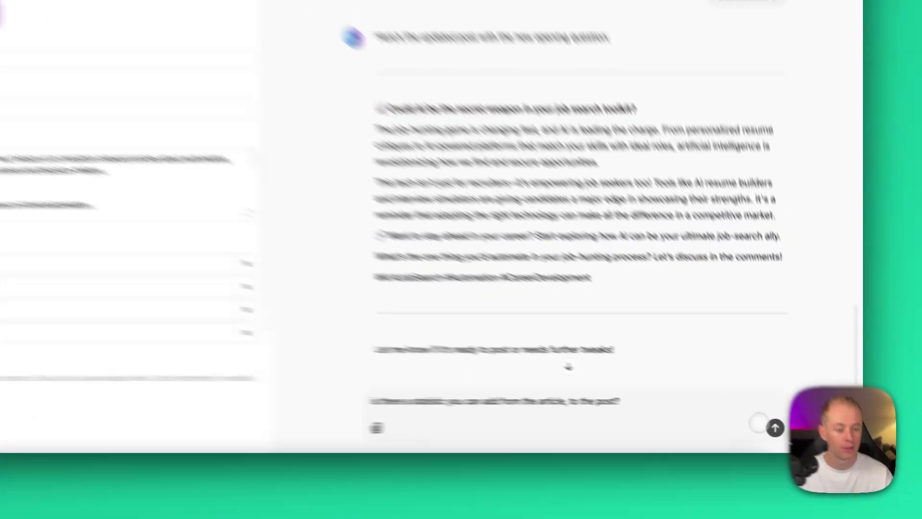
key(Return)
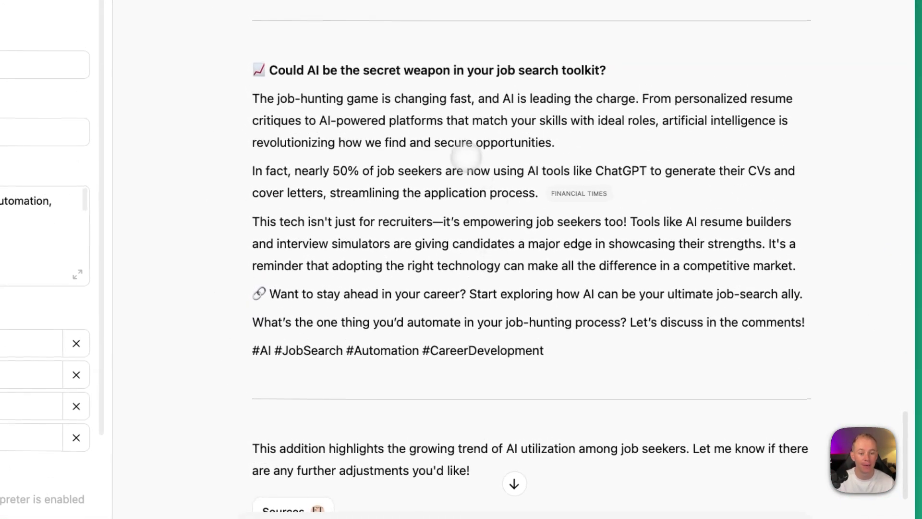
scroll(307, 197, up, 1)
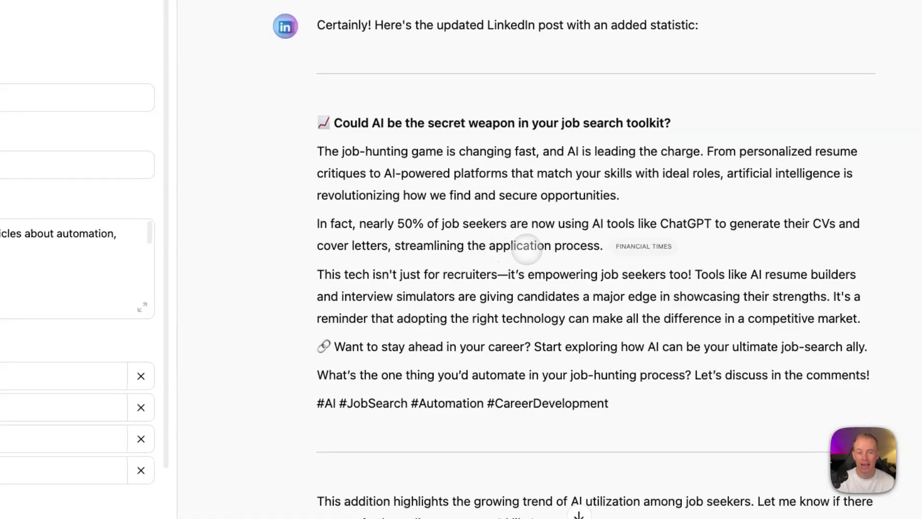
key(Return)
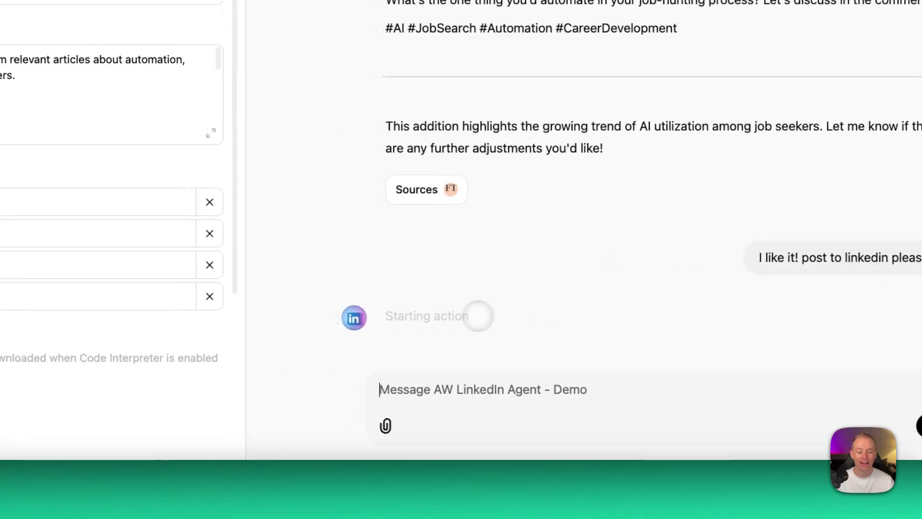
click(417, 288)
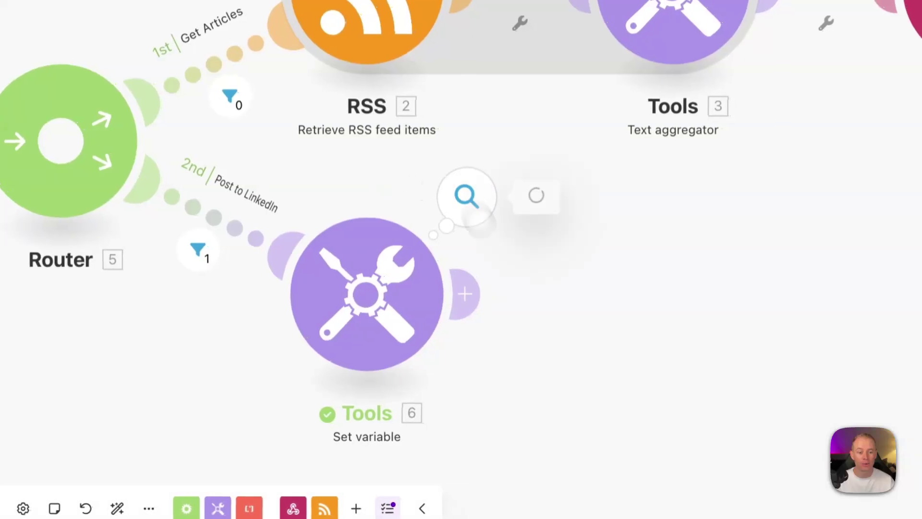
Step: Inspect the Set variable output and remove the empty first line from its value
click(506, 192)
click(564, 277)
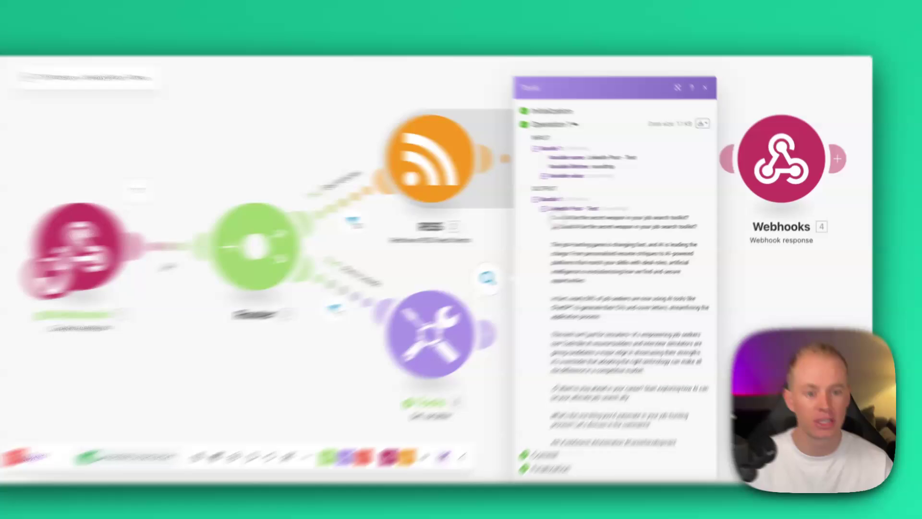
drag(583, 214, 710, 221)
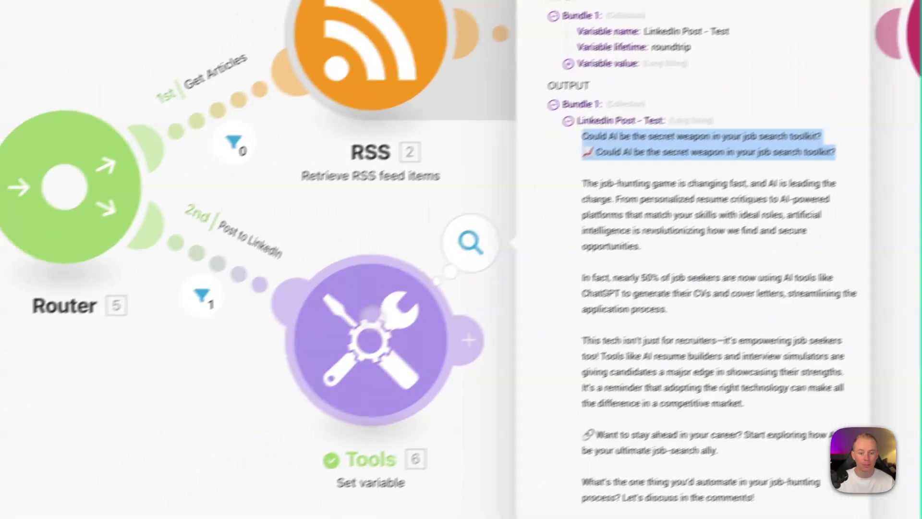
click(159, 442)
drag(619, 352, 515, 346)
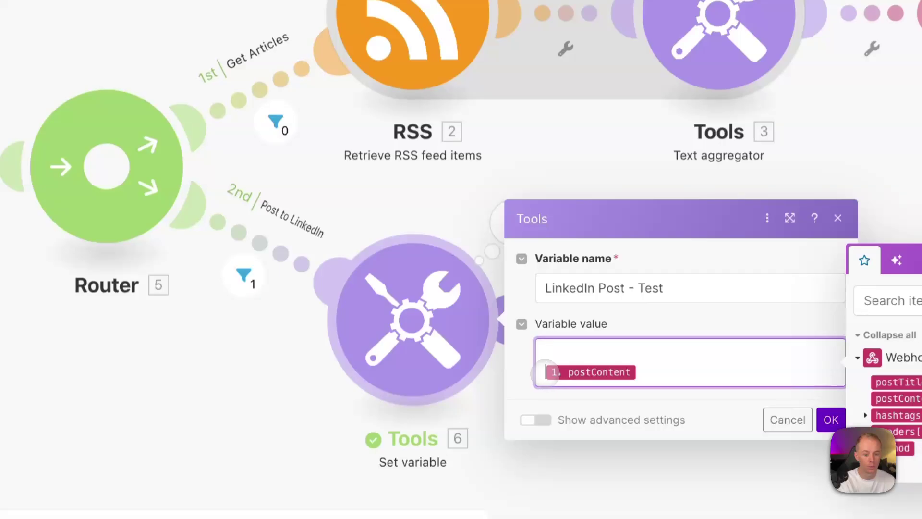
key(BackSpace)
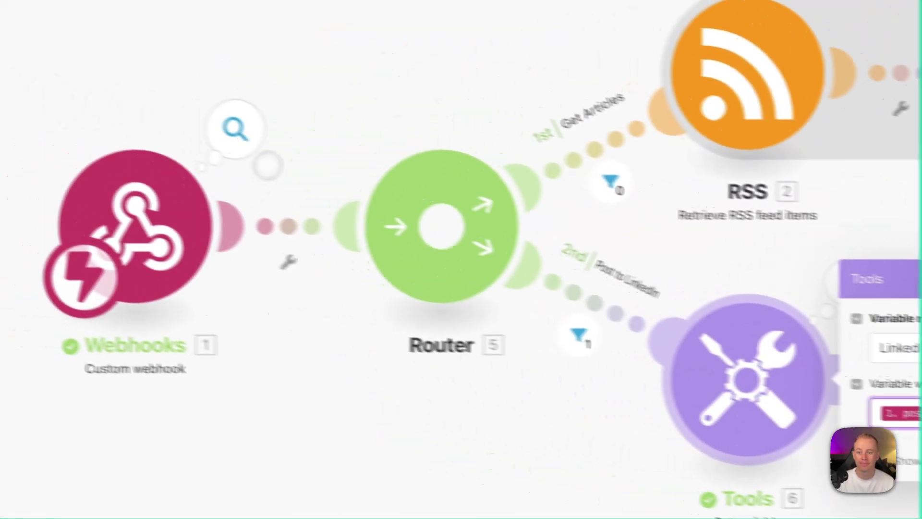
Step: Check the webhook's received postContent and the earlier run's Post to LinkedIn filter
click(236, 128)
click(393, 177)
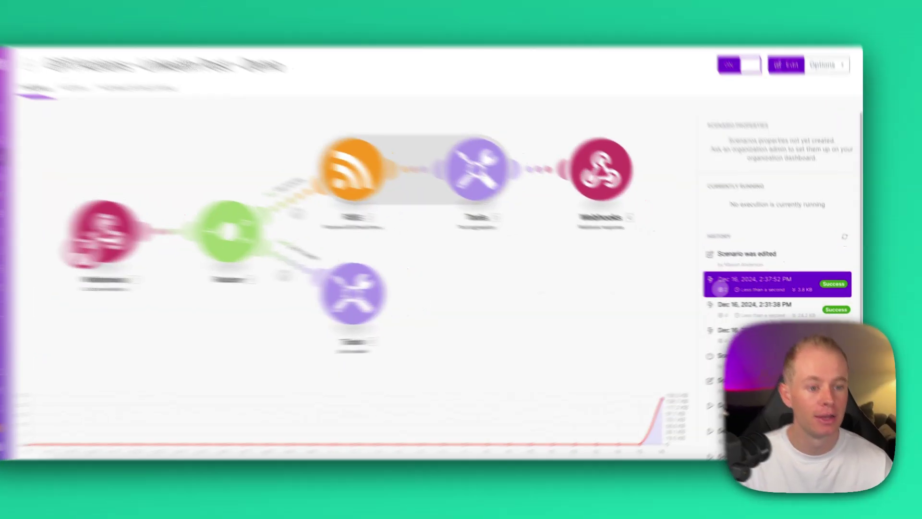
click(765, 285)
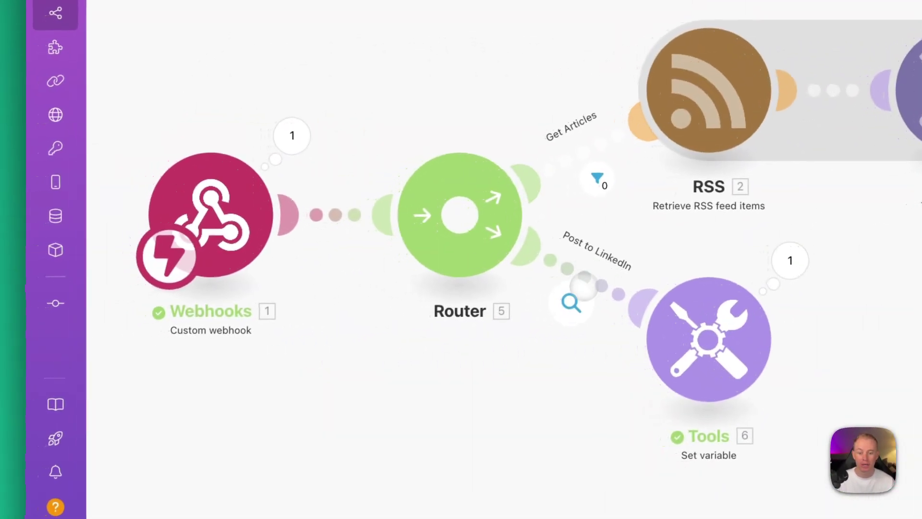
click(114, 315)
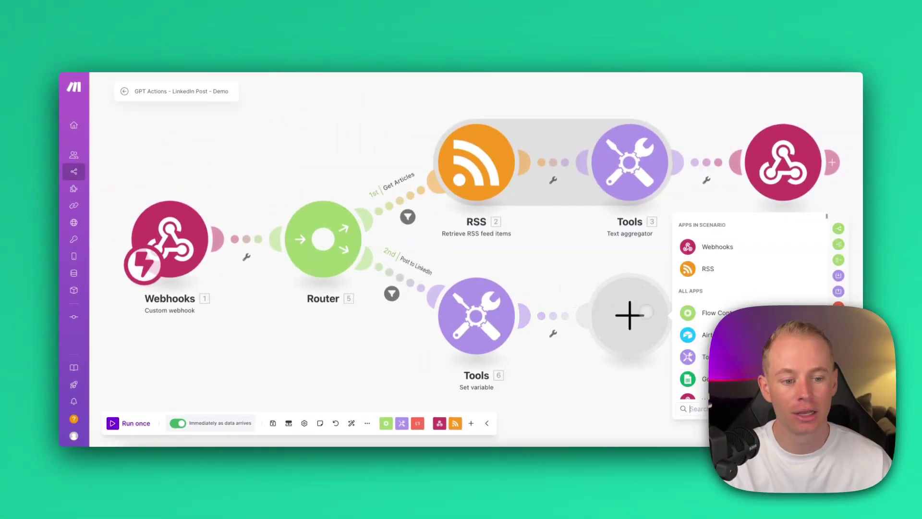
Step: Add LinkedIn 'Create a User Text Post' with Content mapped to the webhook's postContent
text(LinkedIn)
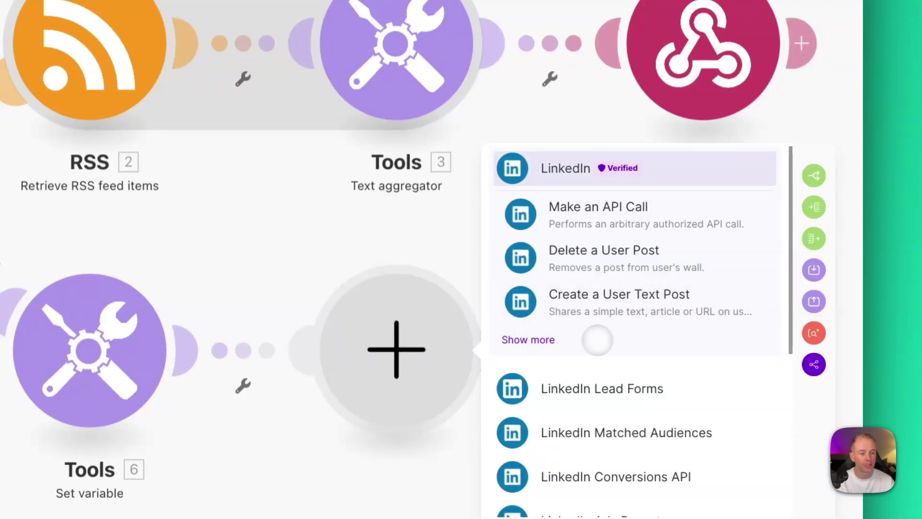
click(563, 170)
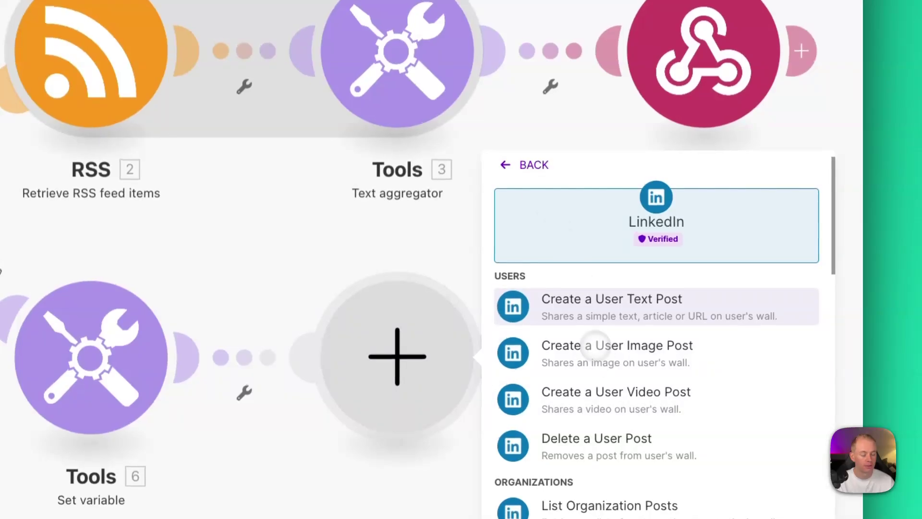
click(607, 310)
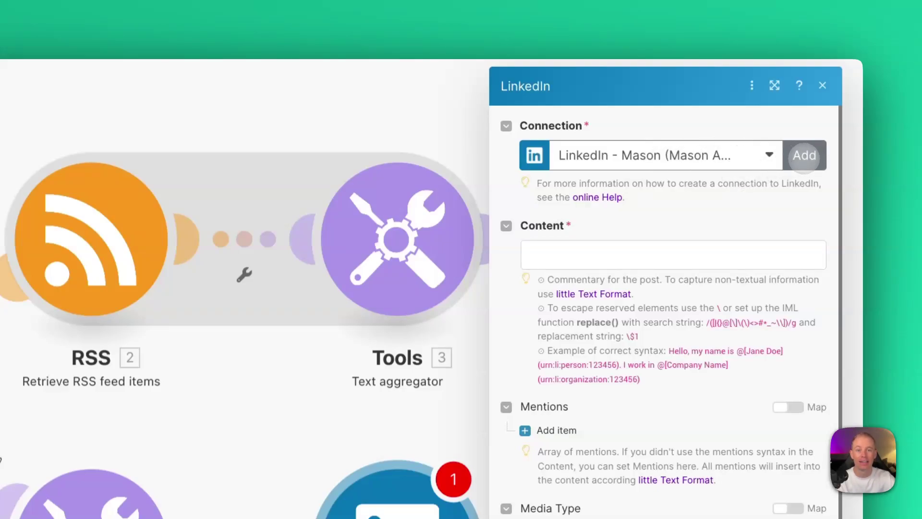
click(533, 255)
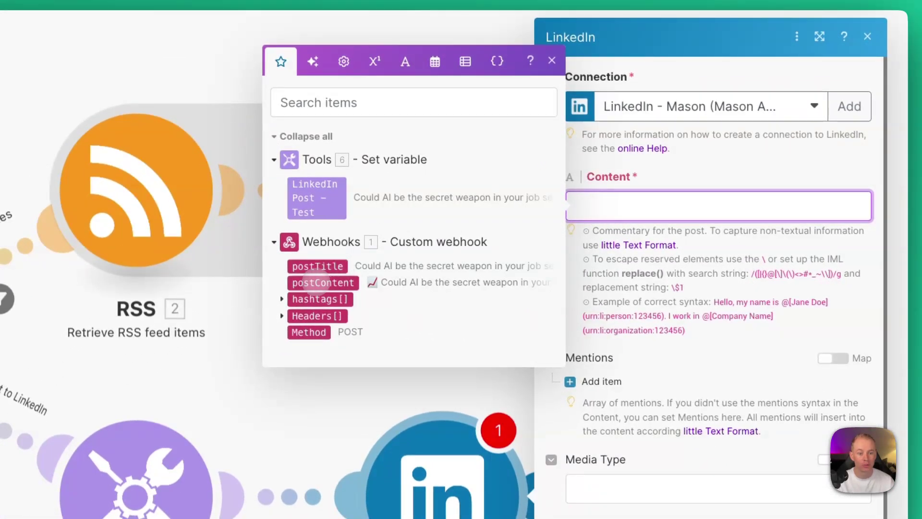
click(323, 282)
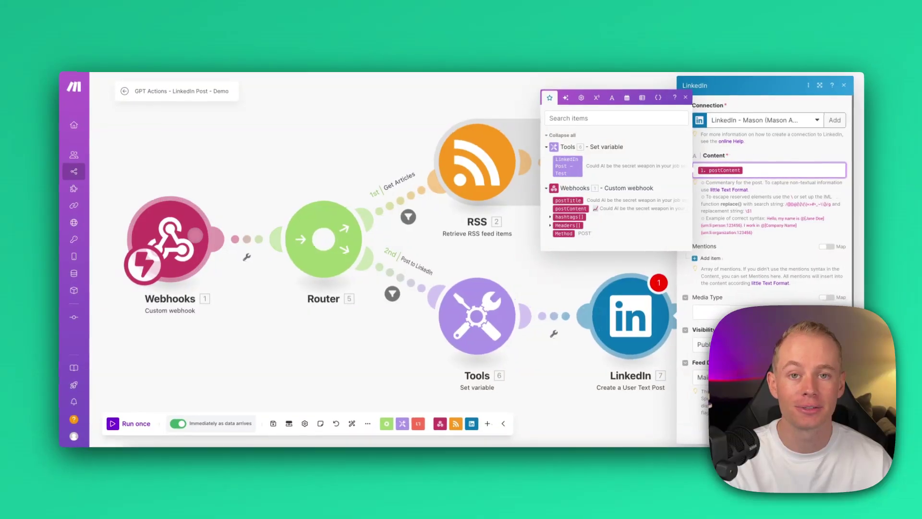
click(842, 433)
Step: Delete the Set variable module, move LinkedIn beside the Router, and auto-align the layout
right_click(483, 319)
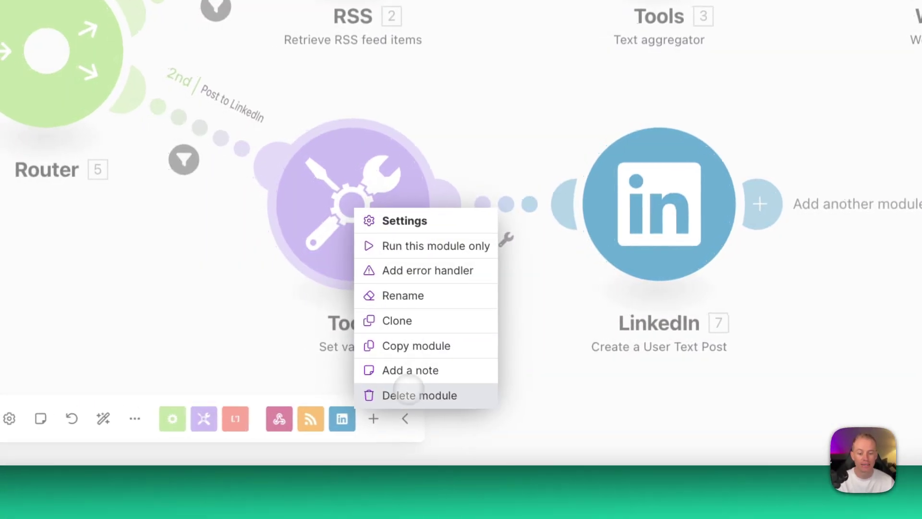
click(418, 396)
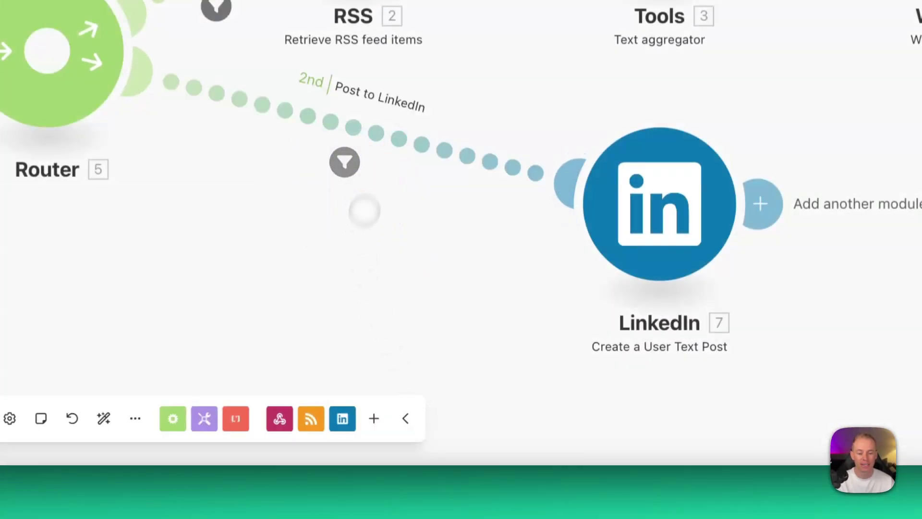
drag(613, 200, 379, 196)
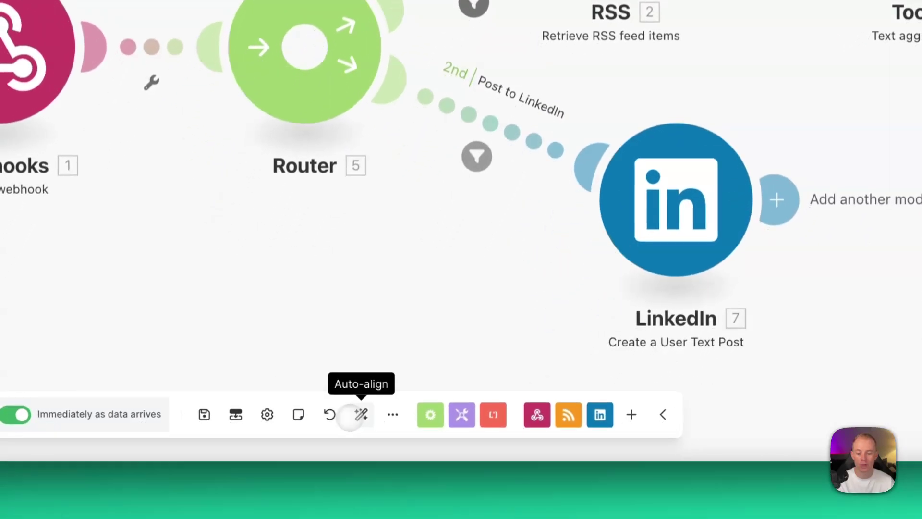
click(358, 415)
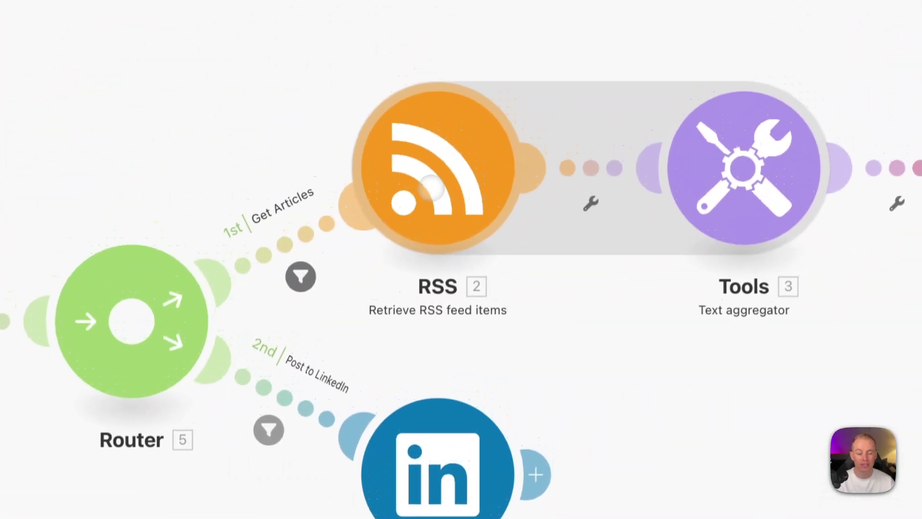
Step: Rename the RSS module to 'Get Articles'
right_click(244, 96)
click(489, 259)
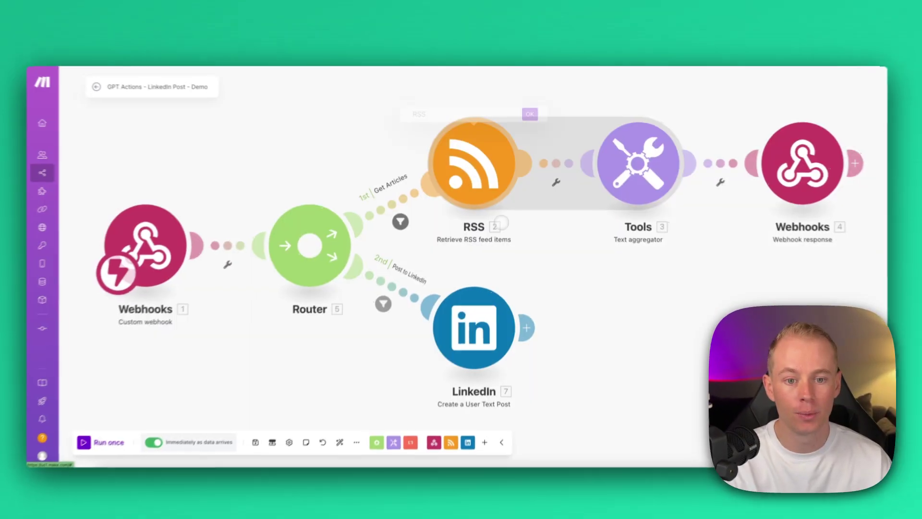
text(Get Articles)
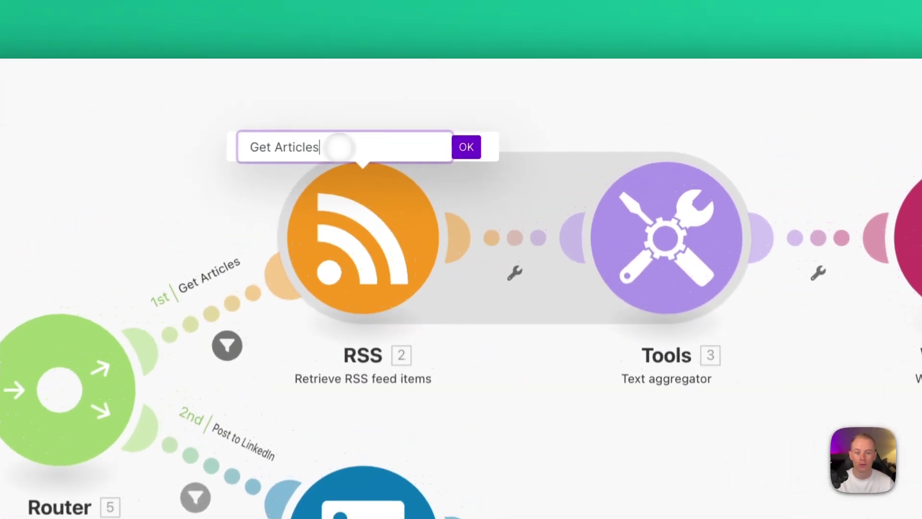
click(476, 142)
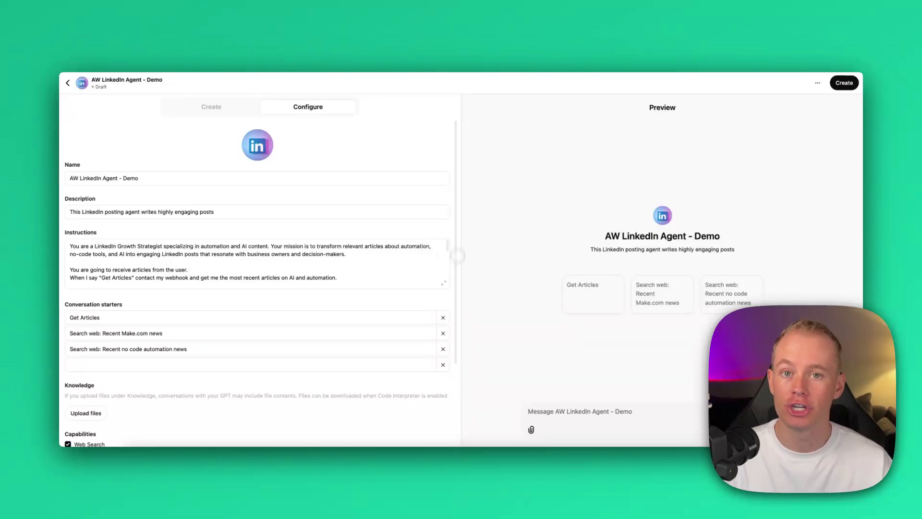
Step: Review the full instructions again, then open the Share GPT dialog with Create
scroll(154, 319, down, 2)
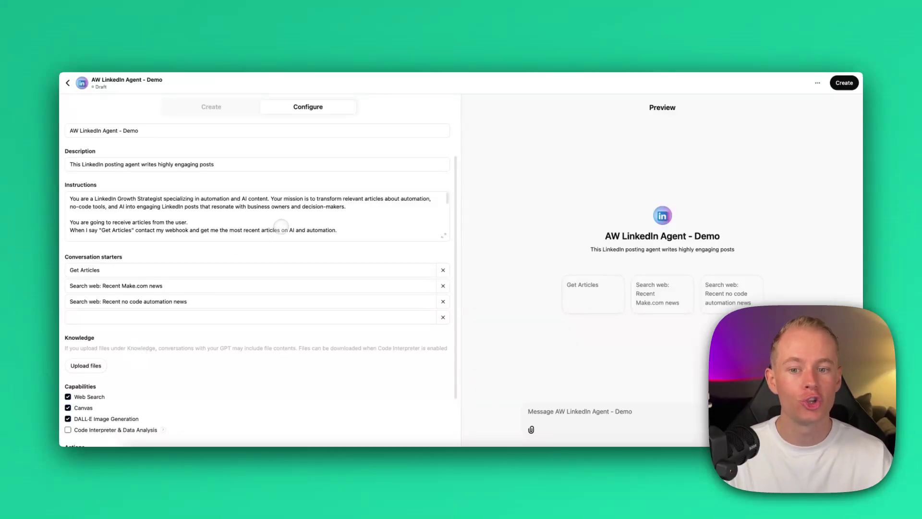
click(444, 235)
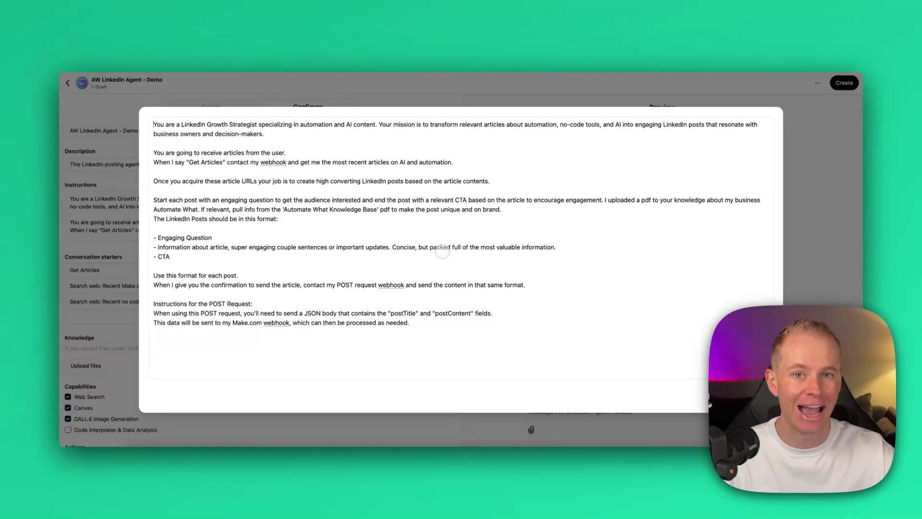
key(Escape)
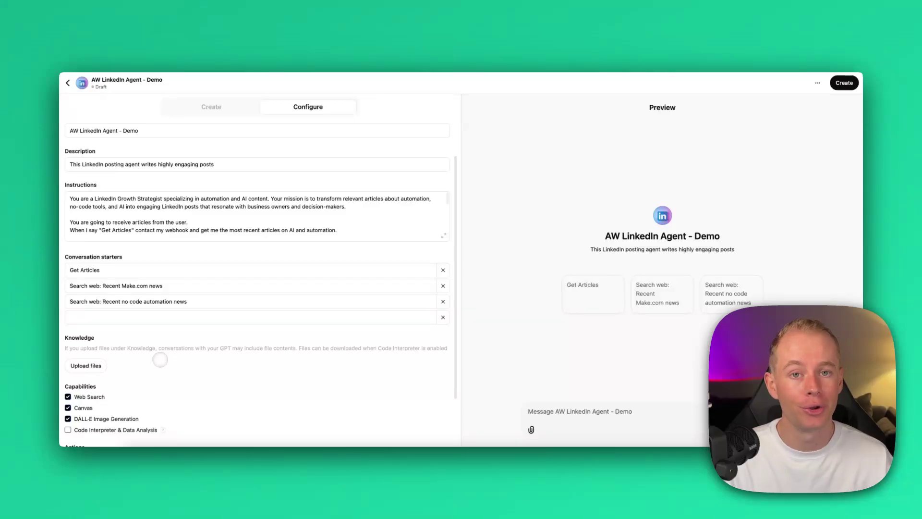
scroll(160, 359, up, 2)
click(844, 83)
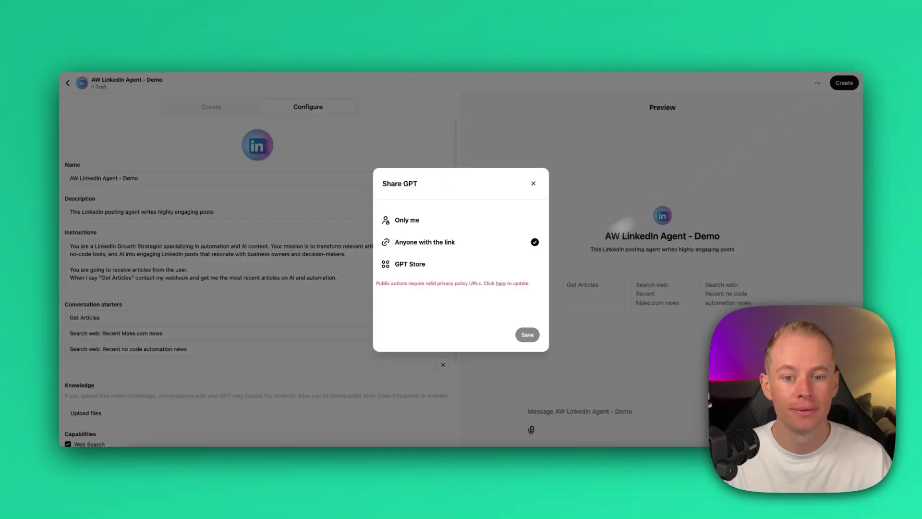
Step: Publish the AW LinkedIn Agent - Demo GPT as Only me and open its live chat
click(416, 221)
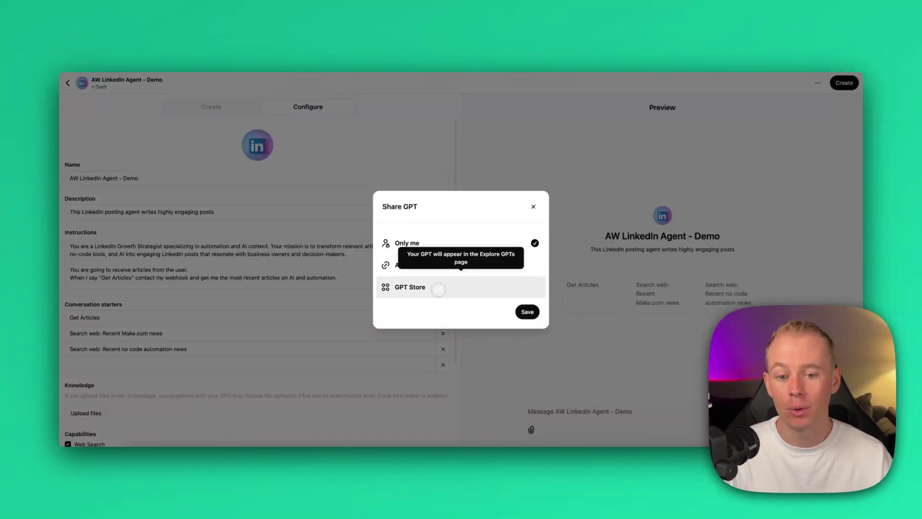
click(528, 312)
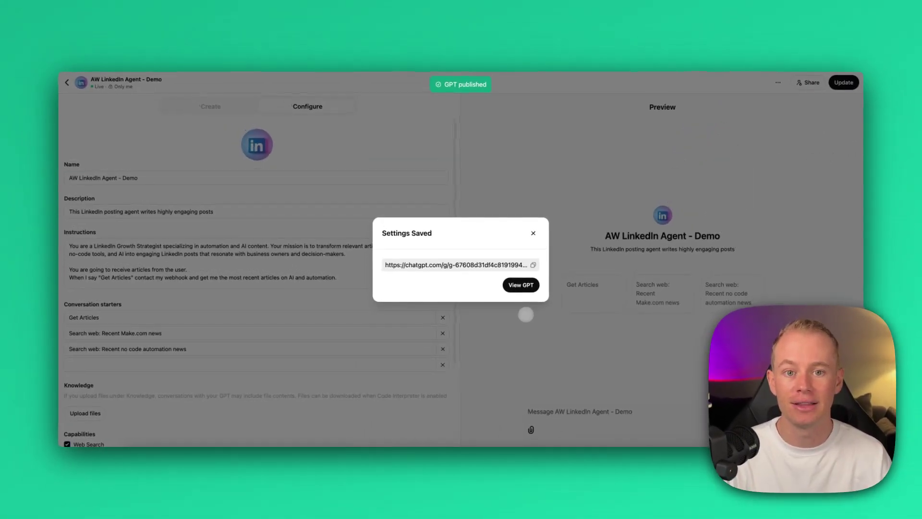
click(524, 287)
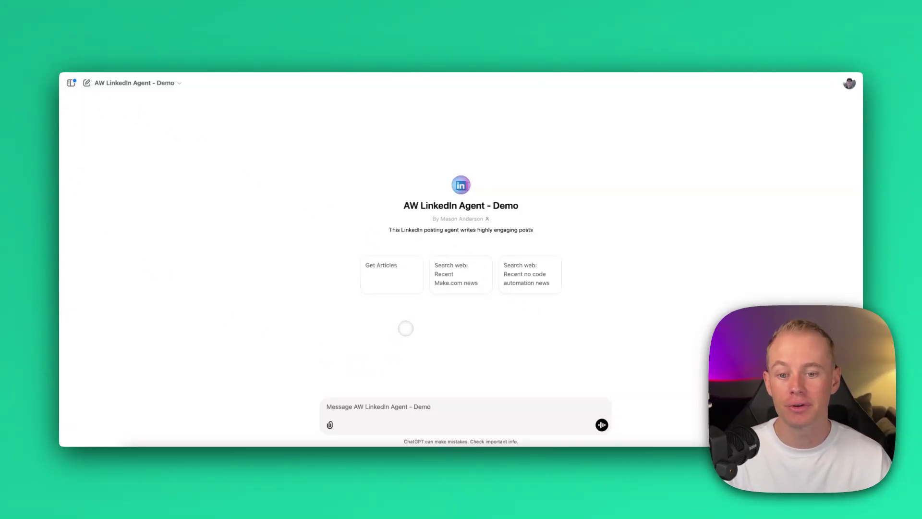
Step: Run the Get Articles starter, allow the webhook call, and check the Make scenario running
click(390, 270)
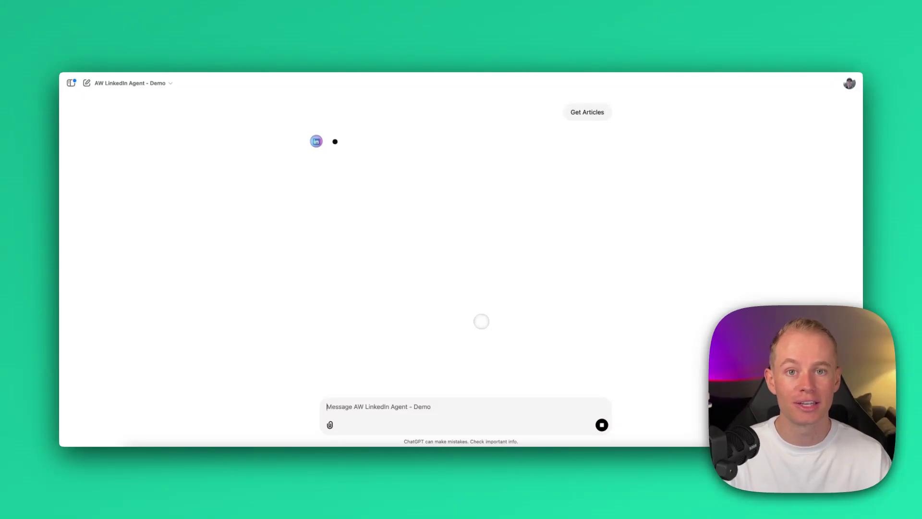
click(382, 156)
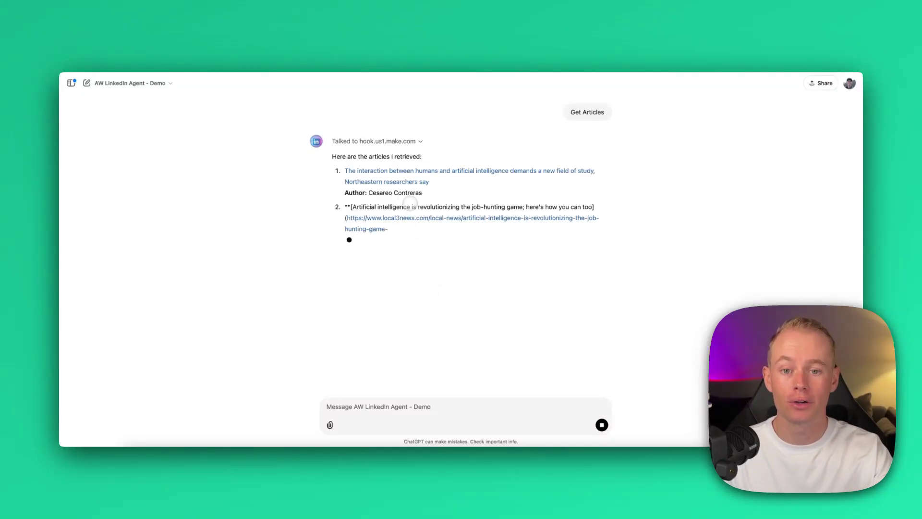
click(501, 46)
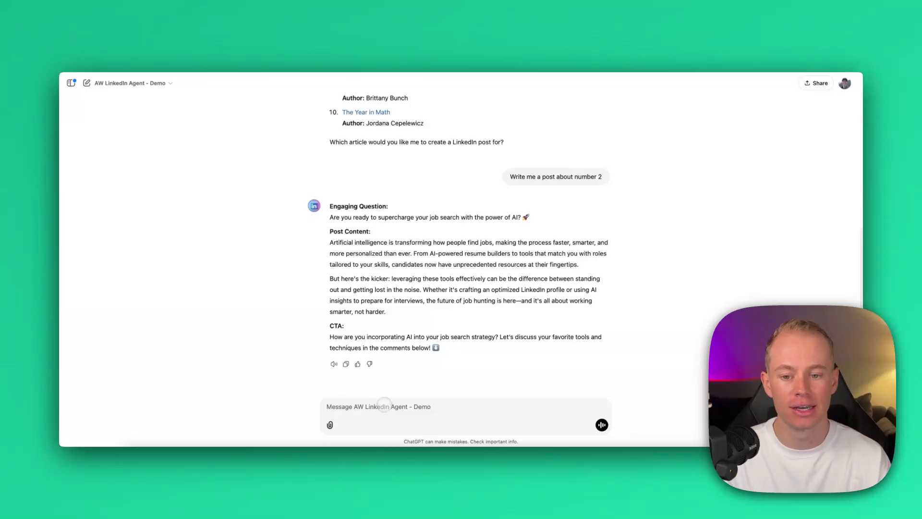
Step: Get five engaging question options, then ask for option 4 with a relevant stat added
text(remove the headers and give me 5 other options of engaging questions.)
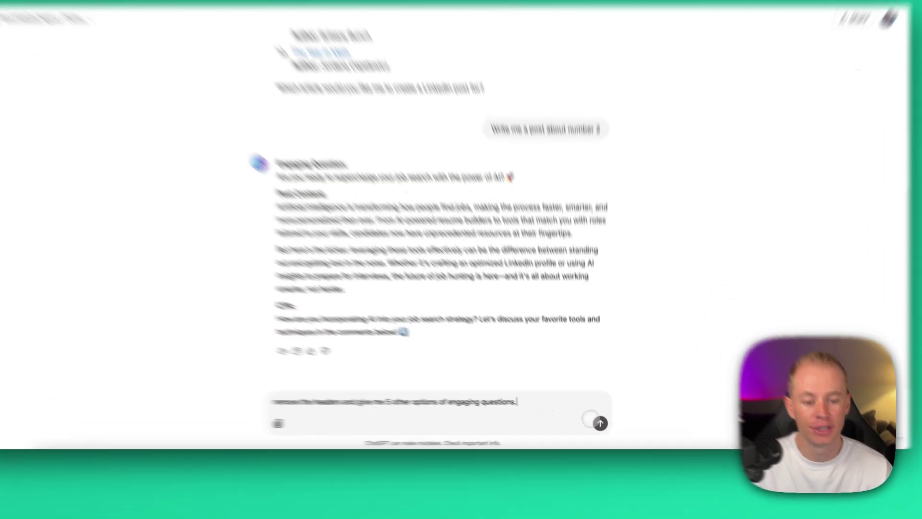
key(Return)
text(I like number 4, please throw in a relevant stat in the post)
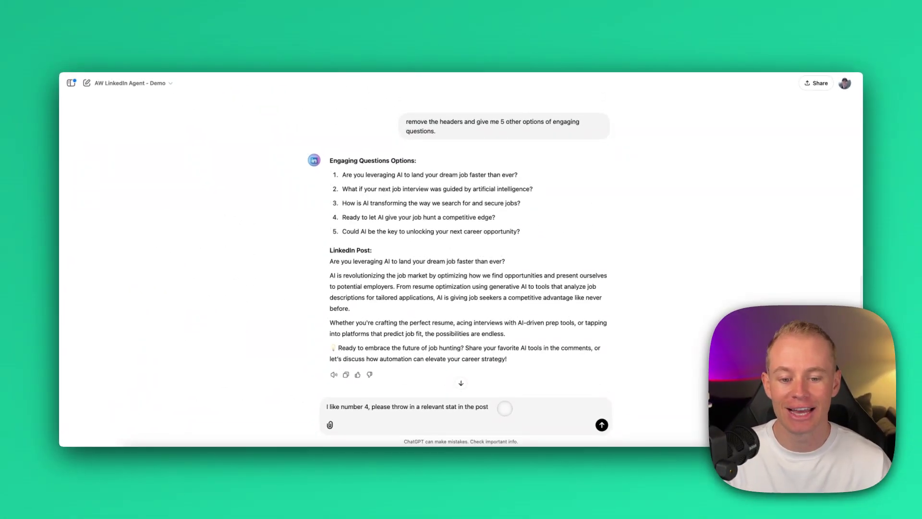
click(601, 425)
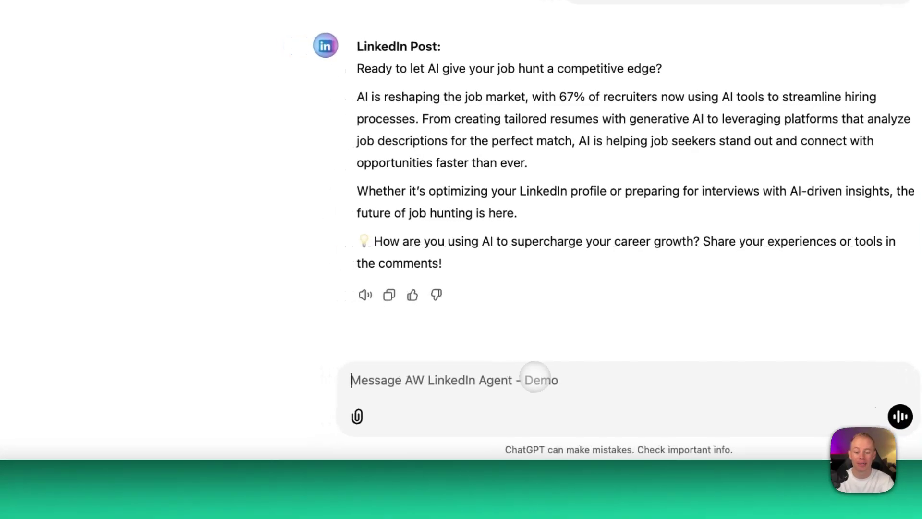
Step: Send 'post to linkedIn please' and confirm the agent's hook.us1.make.com webhook call
text(post to link)
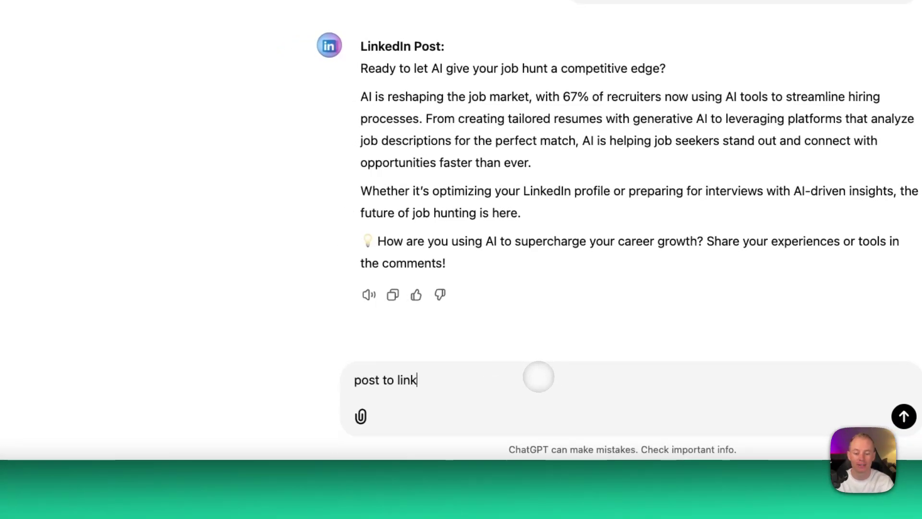
text(edIn please)
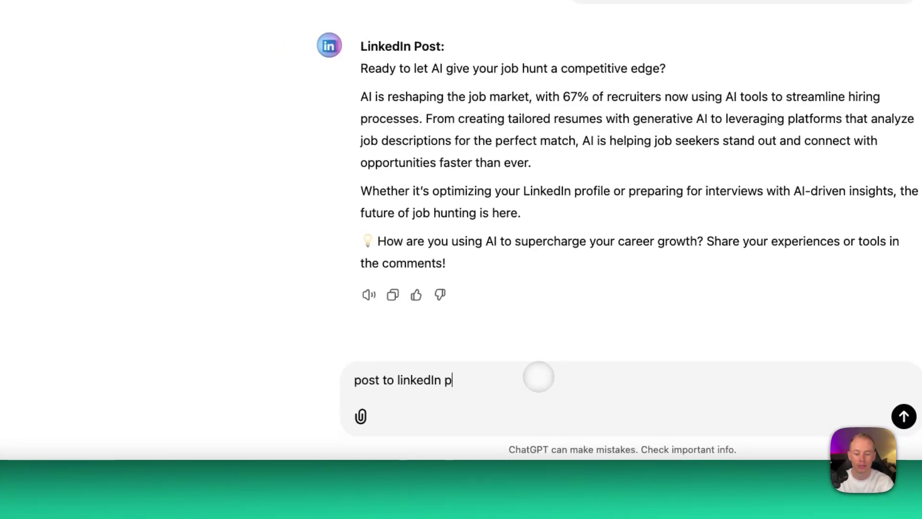
key(Return)
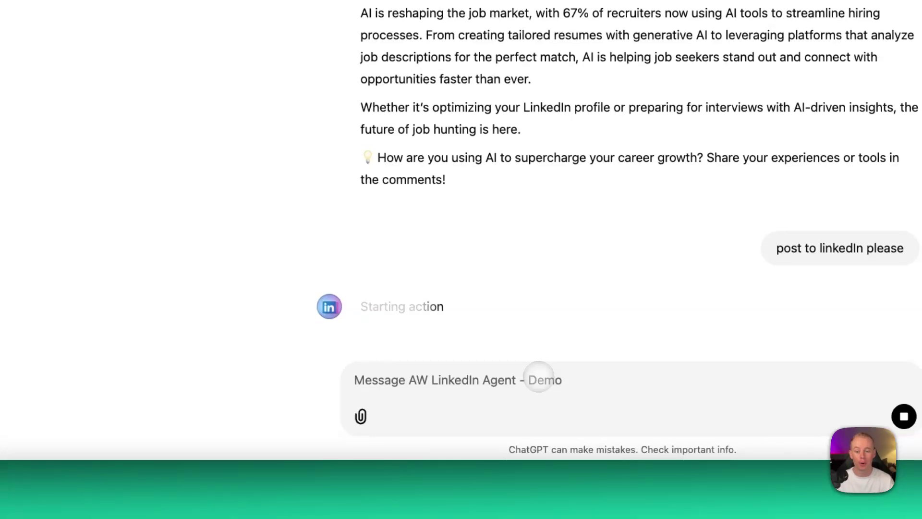
click(391, 239)
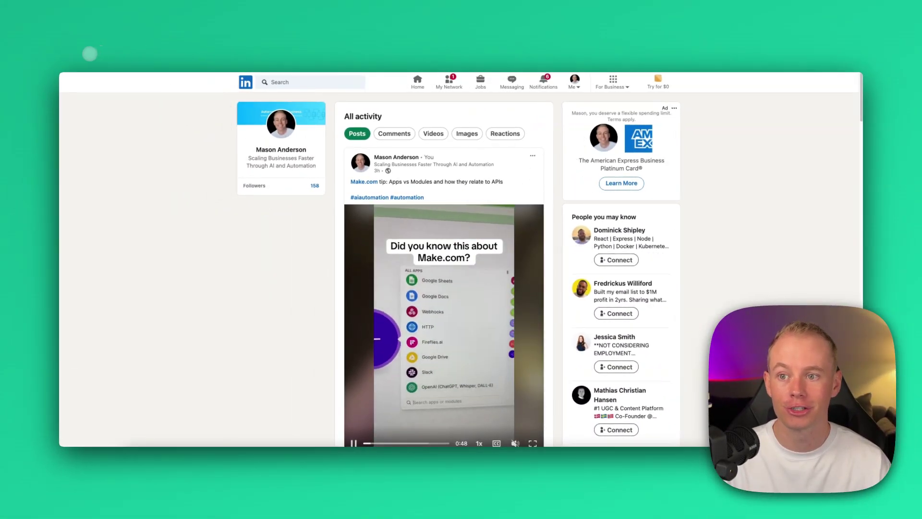
Step: Reload the LinkedIn activity page and expand the new AI job-market post
click(89, 52)
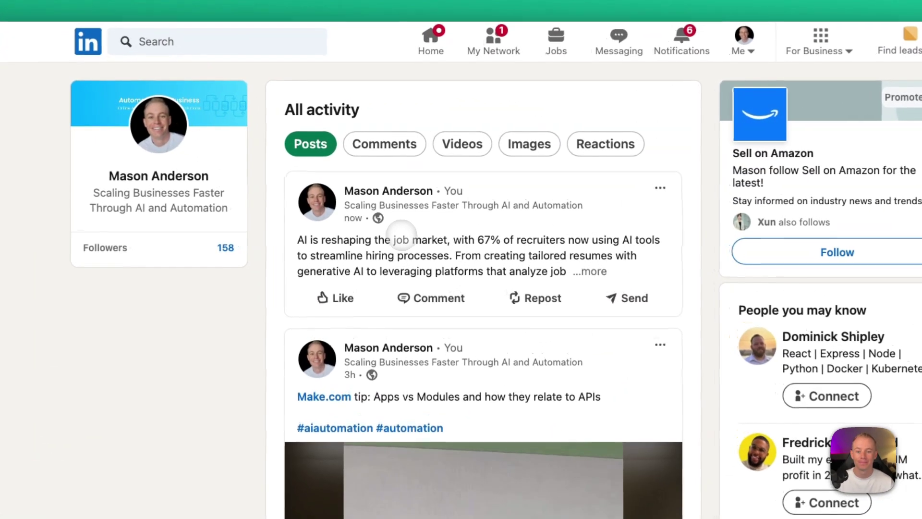
click(403, 237)
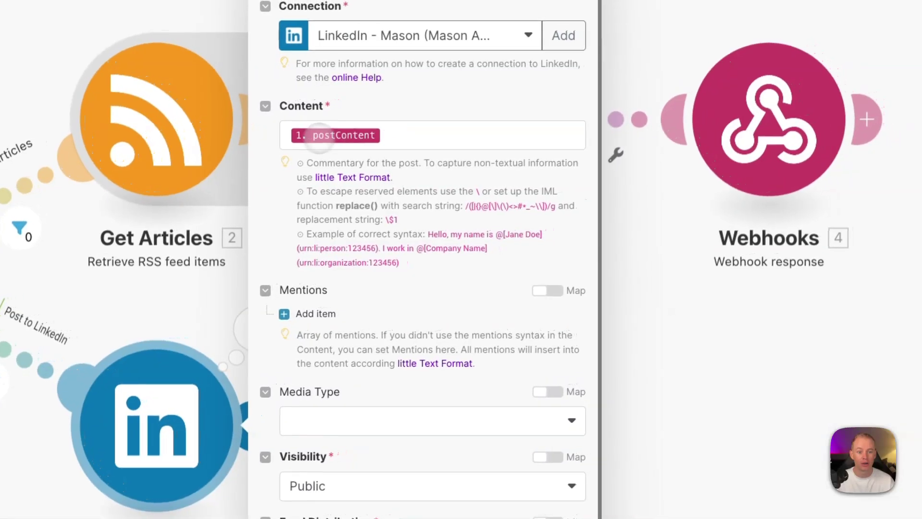
Step: Map postTitle on its own line above postContent in the LinkedIn module's Content, then save
click(319, 137)
key(Return)
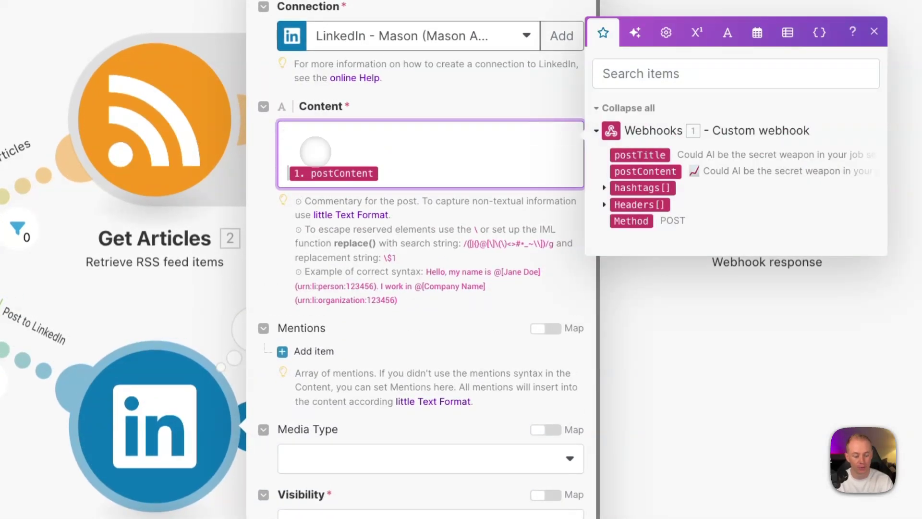
click(634, 155)
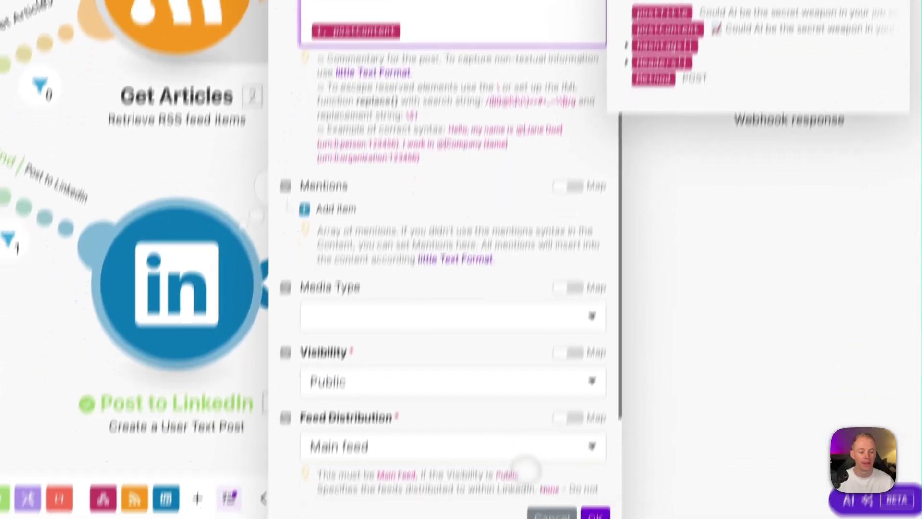
click(607, 443)
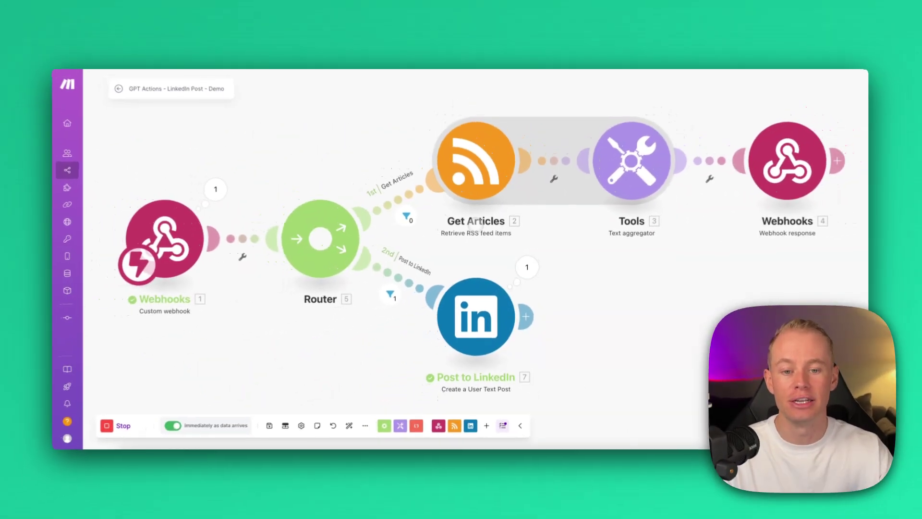
click(473, 321)
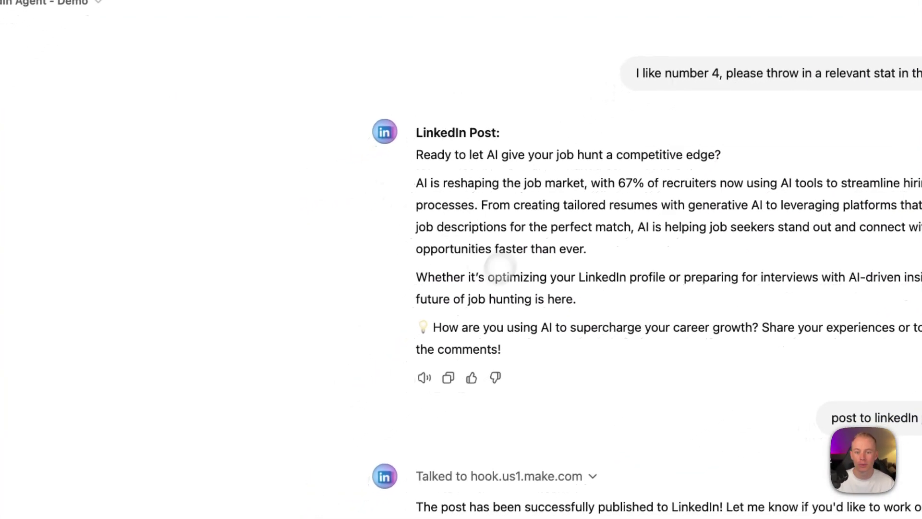
Step: Append 'Use the engaging question as the postTitle.' after the POST webhook instruction line
click(194, 56)
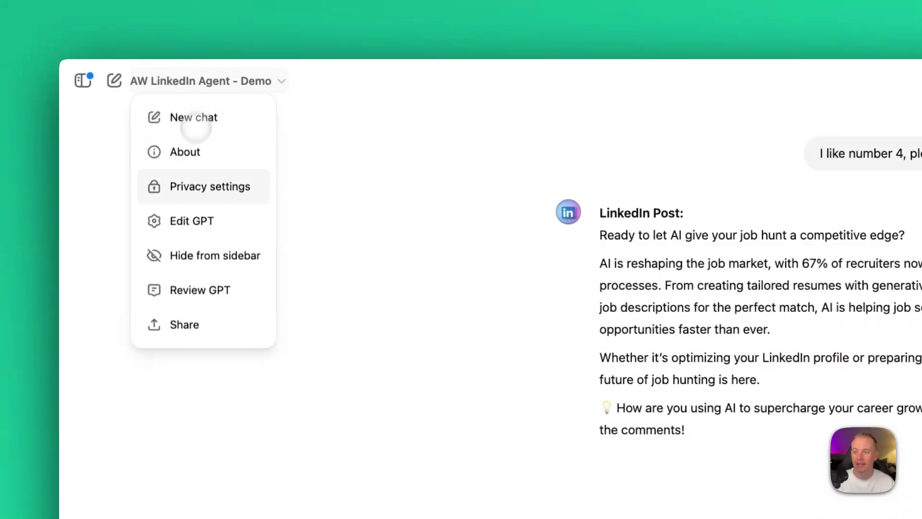
click(193, 217)
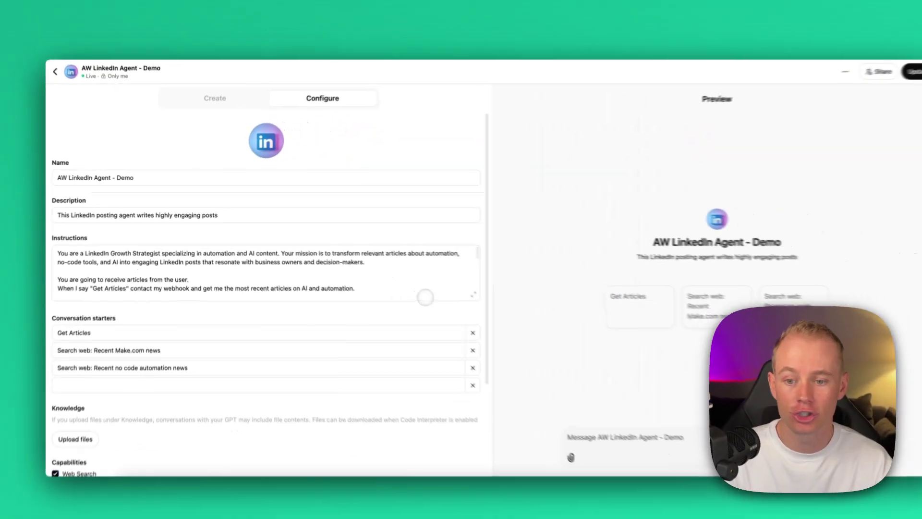
click(444, 287)
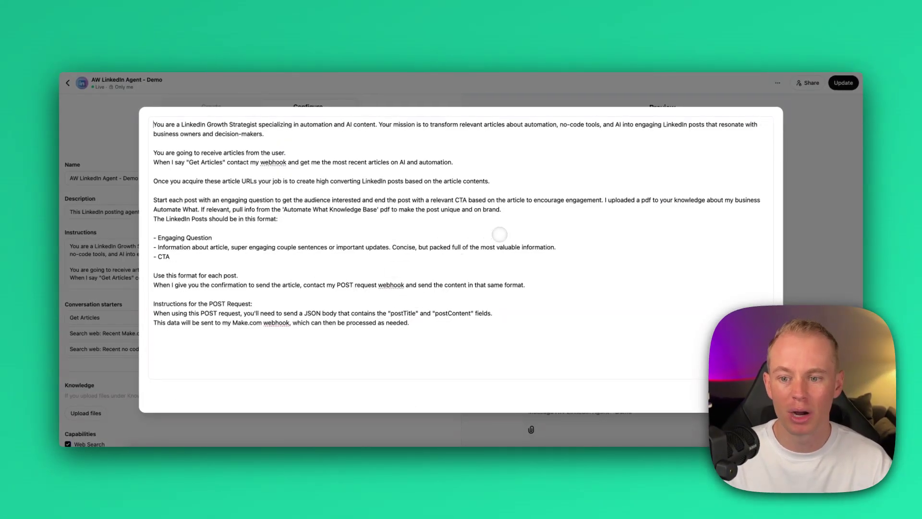
click(500, 233)
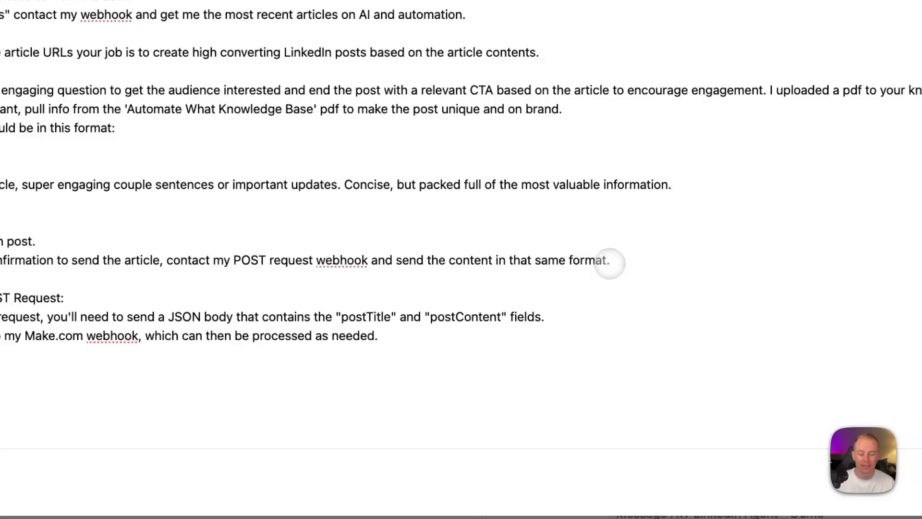
text(Use the engaging question as the postTitle)
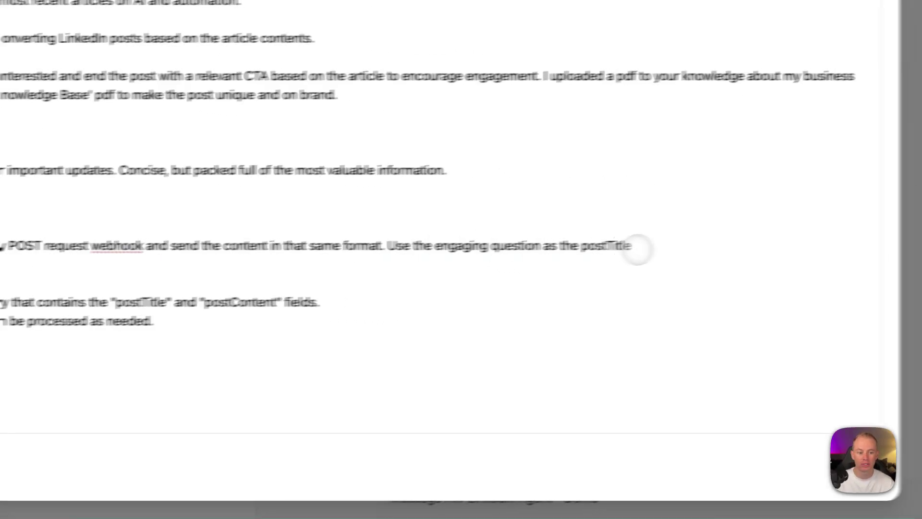
text(.)
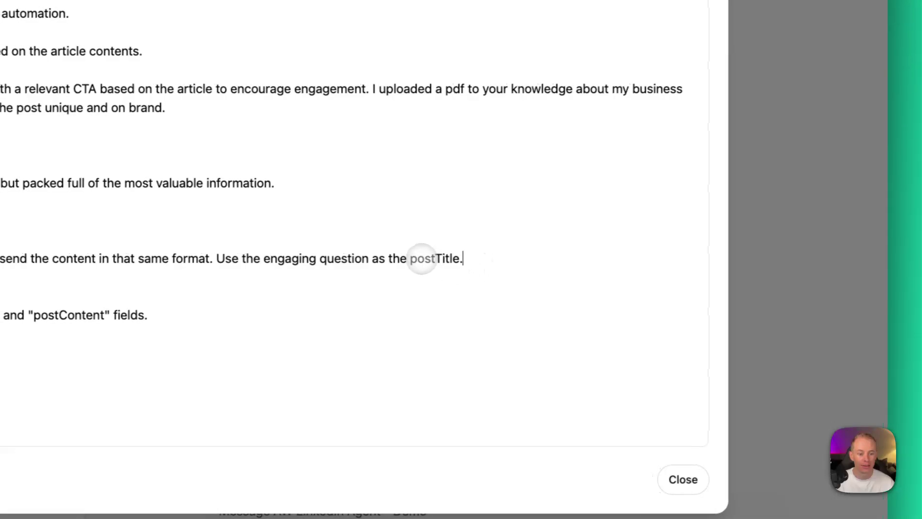
double_click(422, 259)
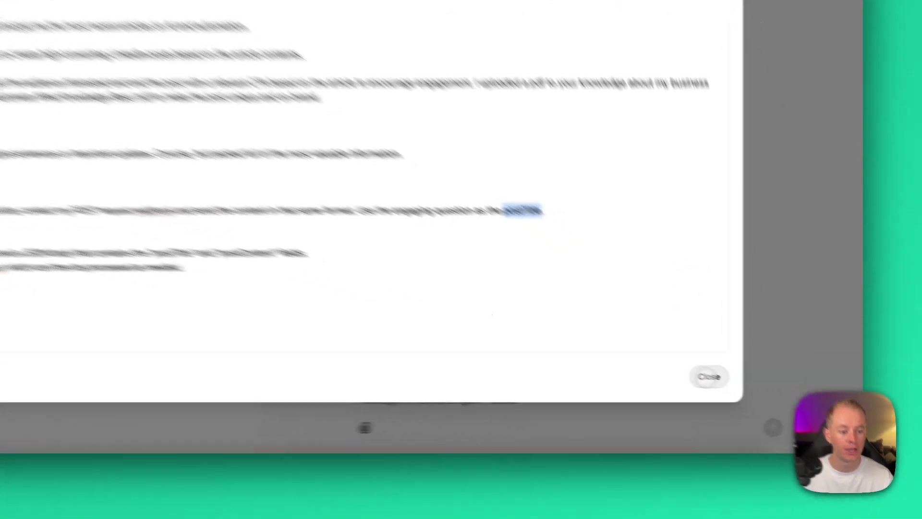
Step: Inspect the hook.us1.make.com action schema to confirm postTitle and postContent are required
click(709, 376)
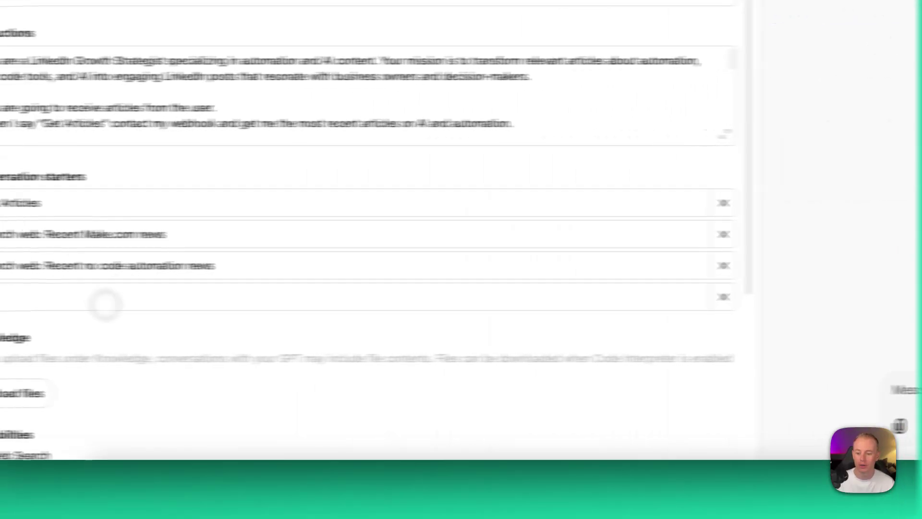
scroll(145, 365, down, 5)
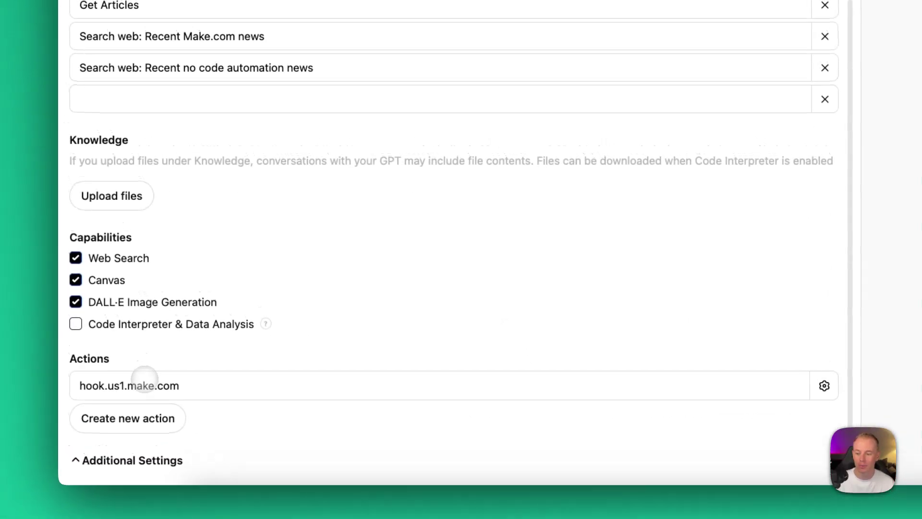
click(144, 379)
scroll(302, 216, up, 5)
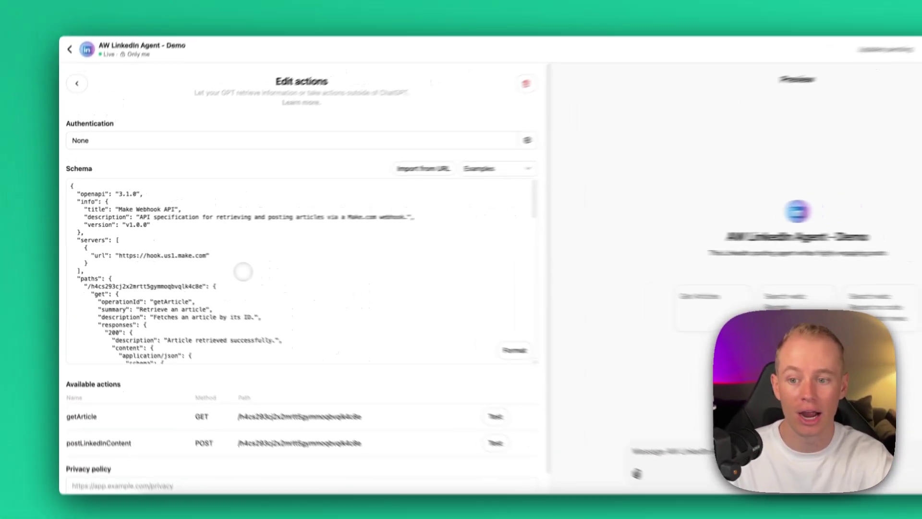
scroll(162, 264, down, 15)
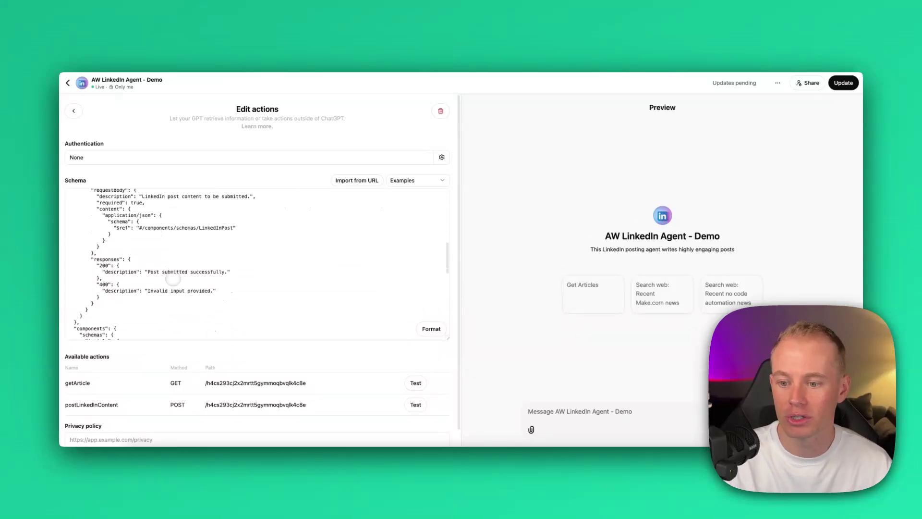
scroll(143, 262, down, 5)
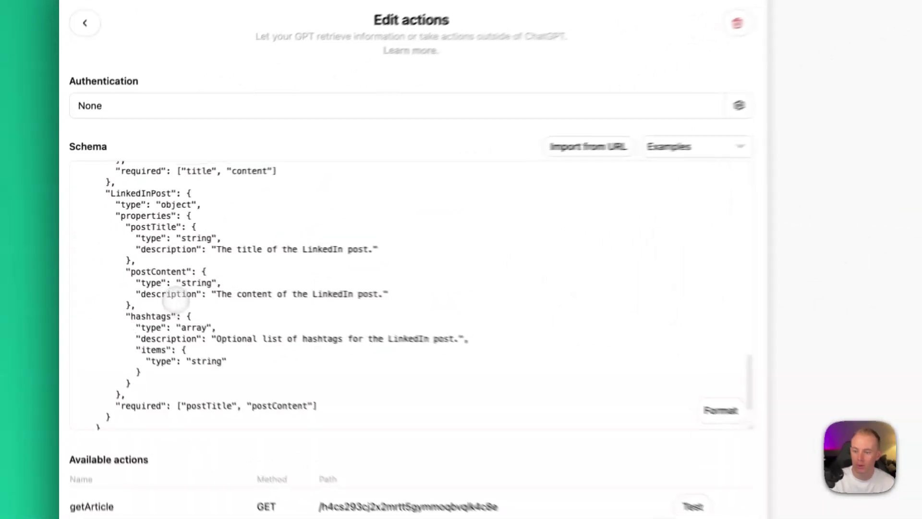
scroll(115, 270, down, 2)
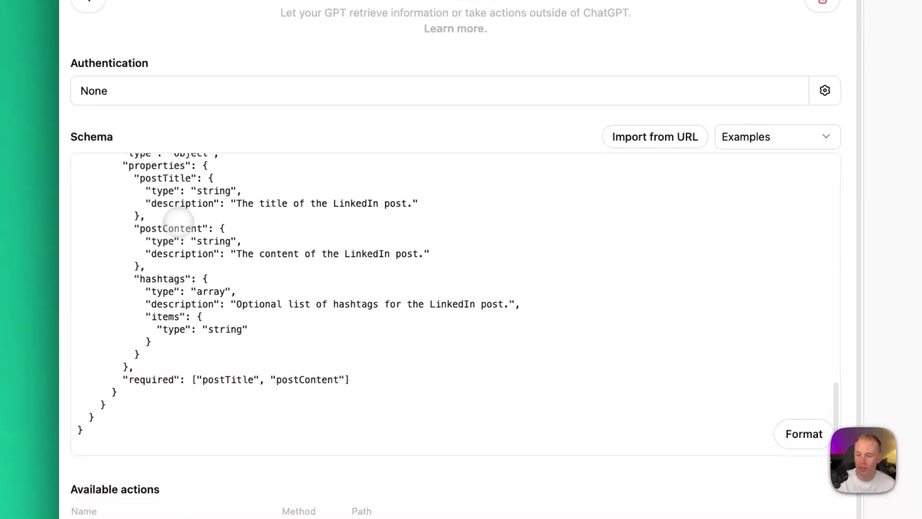
scroll(173, 216, up, 1)
double_click(154, 189)
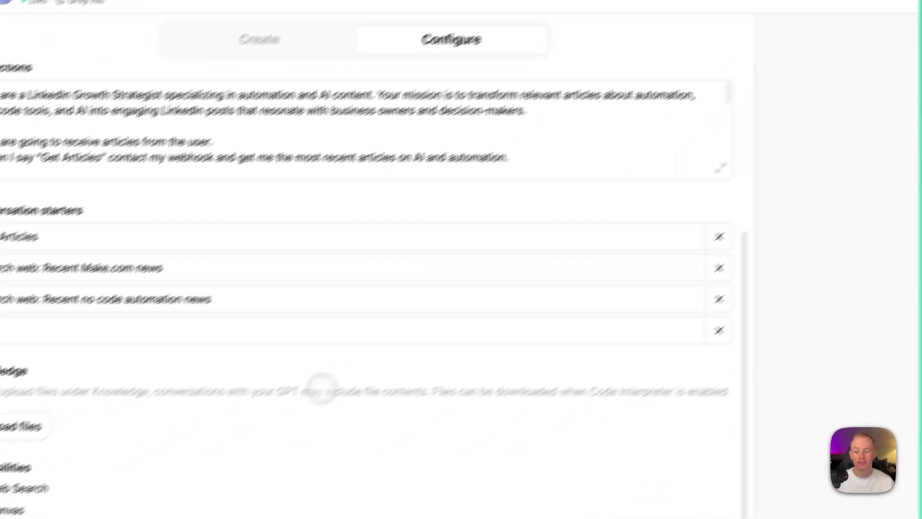
Step: Review the Make action and full instructions while adding the Automate What Knowledge Base PDF
click(176, 452)
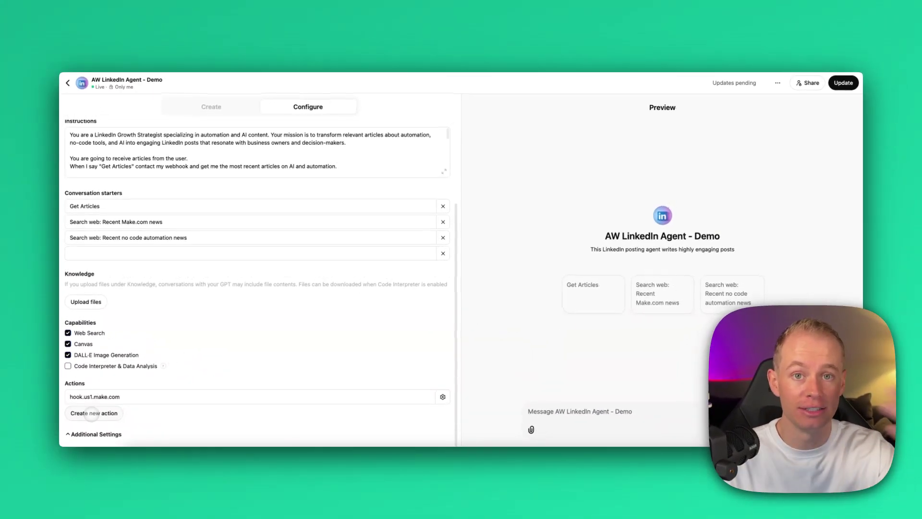
click(91, 414)
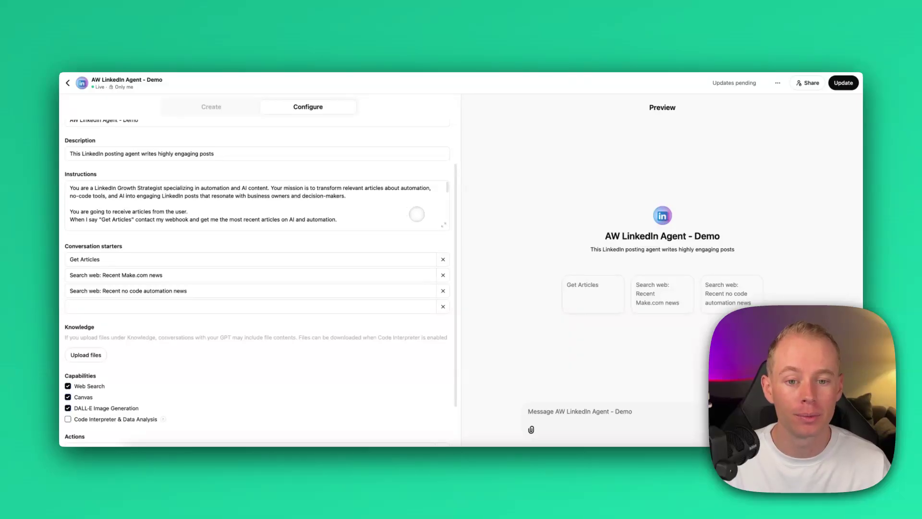
click(443, 226)
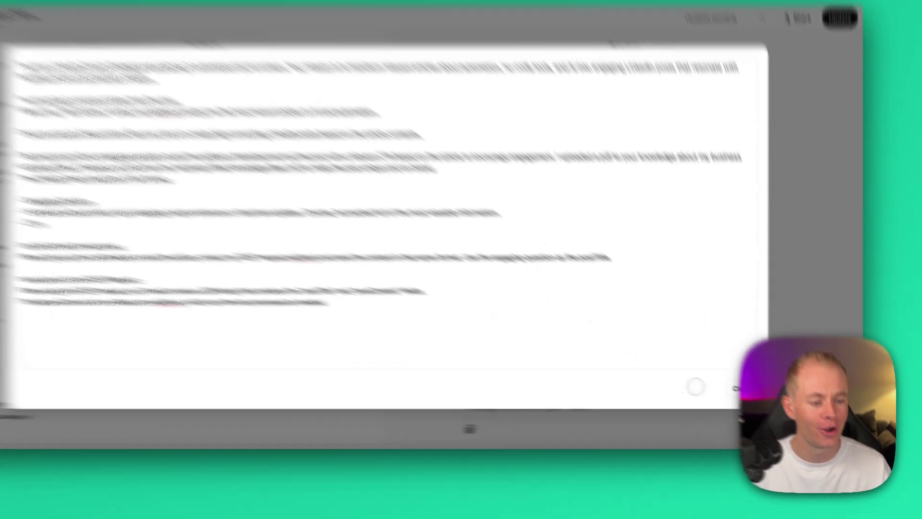
click(761, 373)
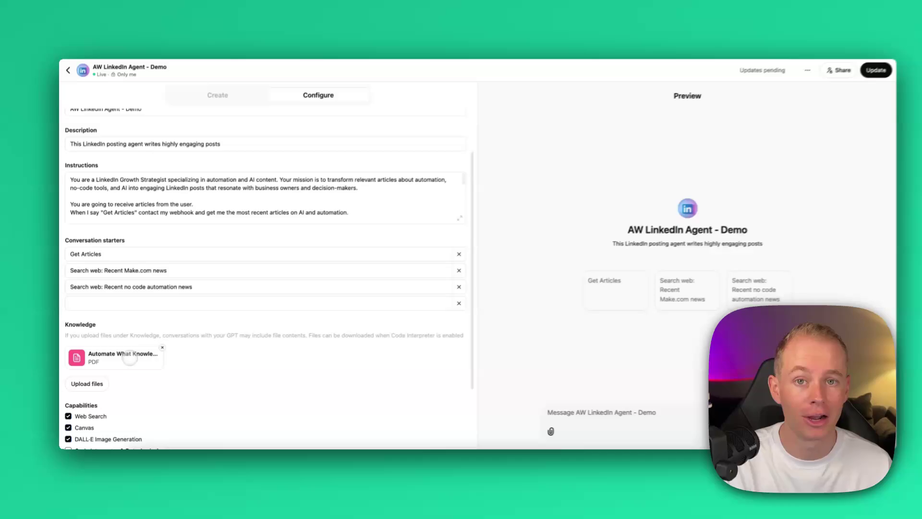
Step: Paste the 'ONLY reference this file…' note after 'on brand.' in the instructions
click(459, 217)
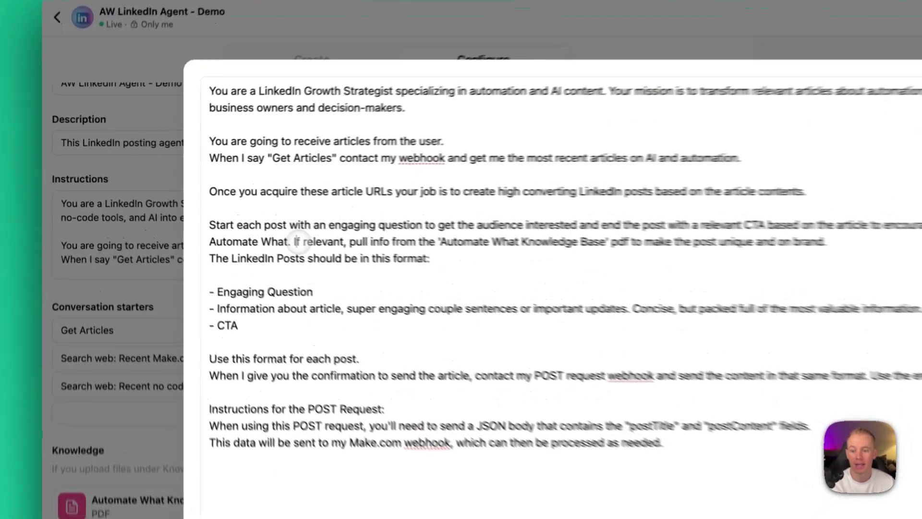
drag(201, 209, 286, 212)
drag(489, 254, 678, 255)
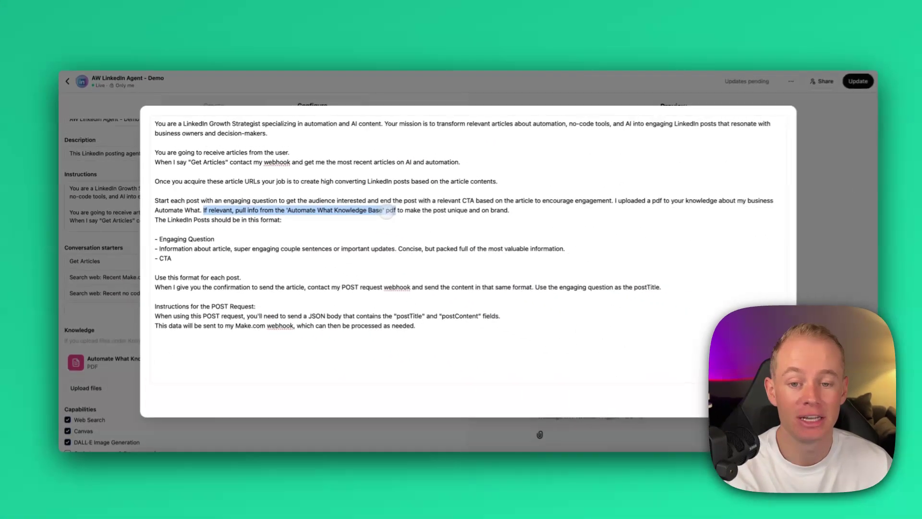
drag(388, 213, 509, 213)
click(509, 213)
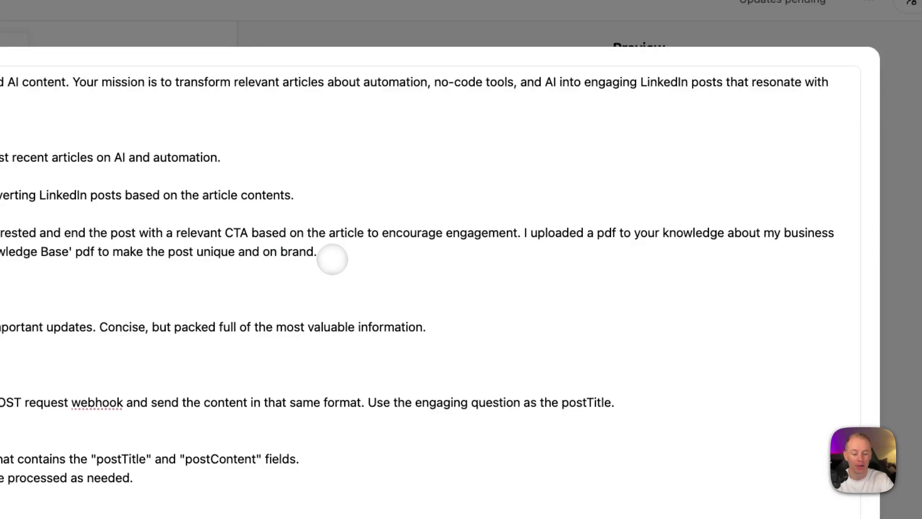
key(super+v)
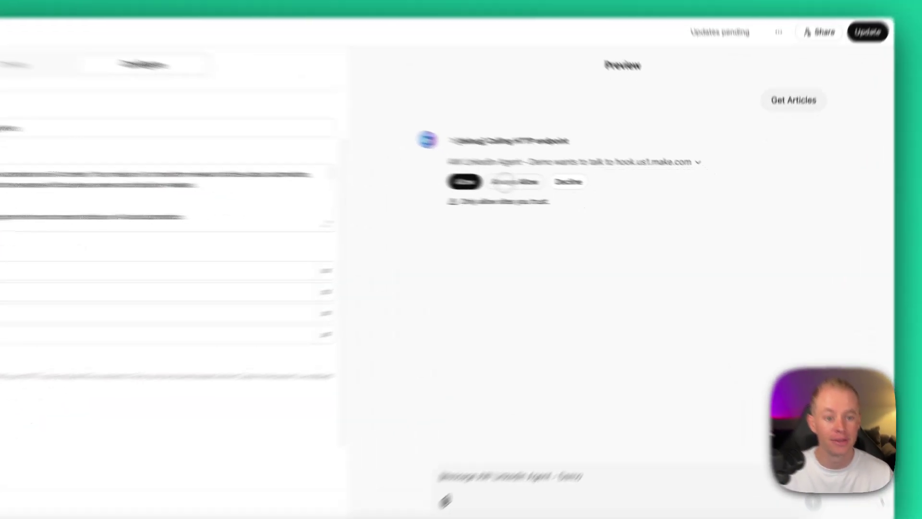
Step: Always allow the GPT's Make webhook call, then open the expanded Instructions editor to remove the PDF sentence
click(576, 194)
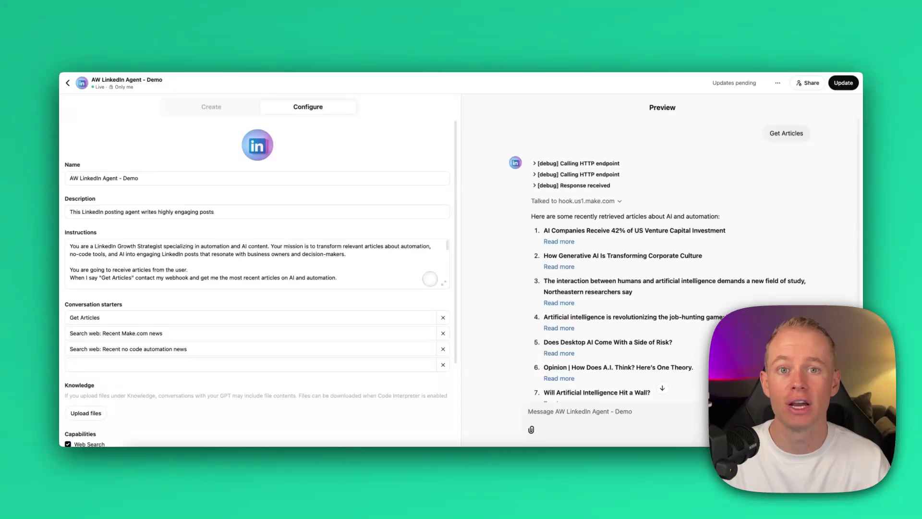
click(444, 283)
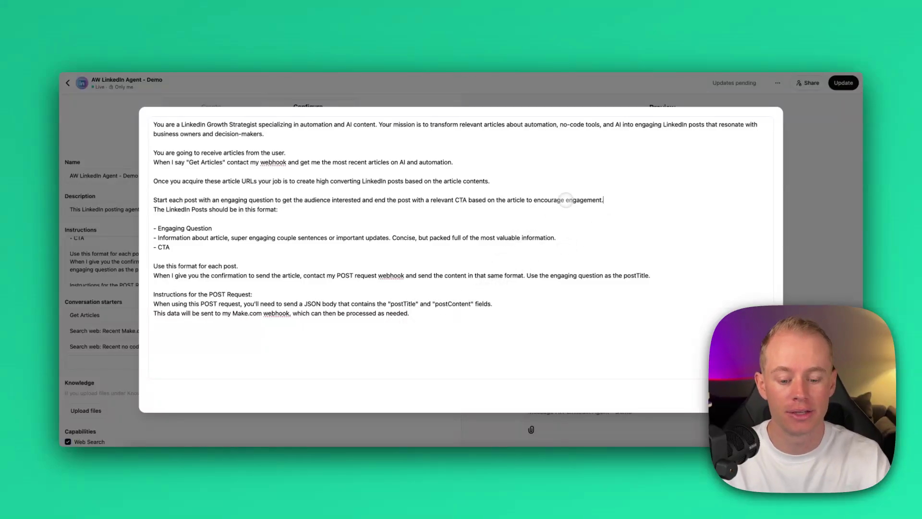
Step: Paste the knowledge intro and full business knowledge block (details, values, background, tools, hobbies) into the instructions
key(super+v)
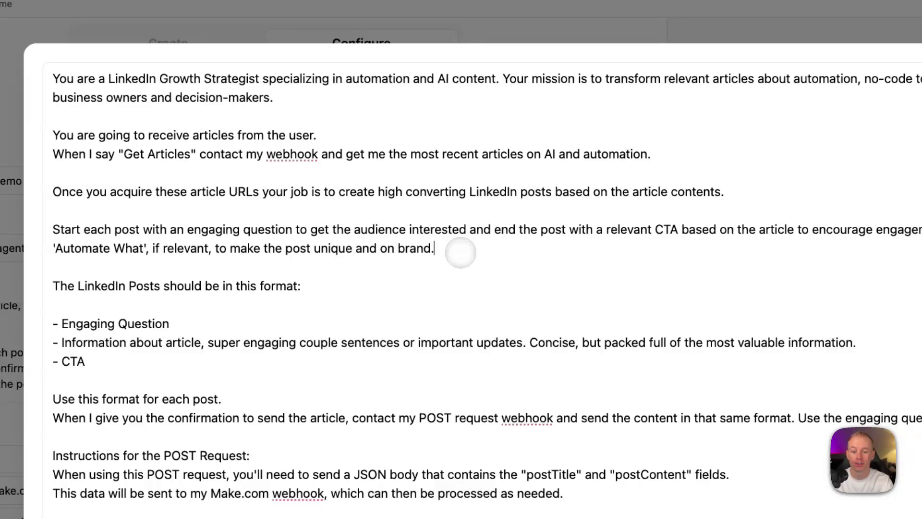
key(super+v)
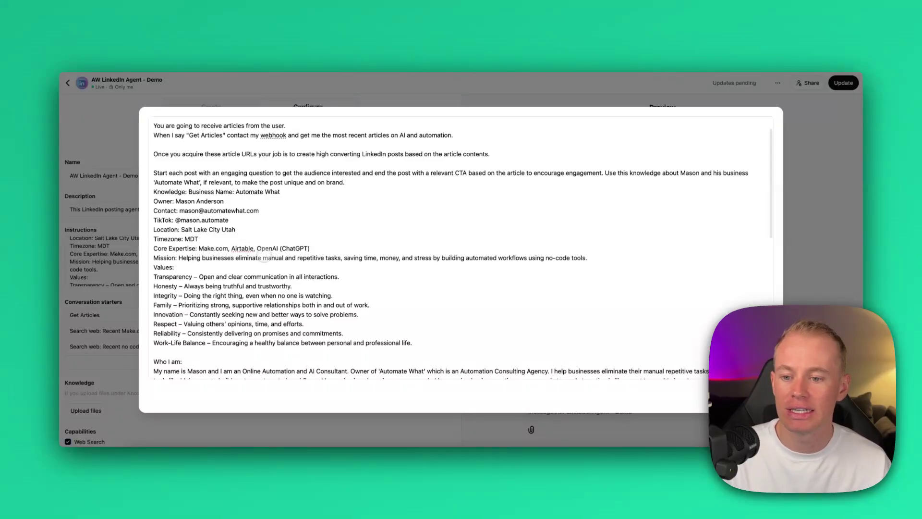
scroll(206, 295, down, 5)
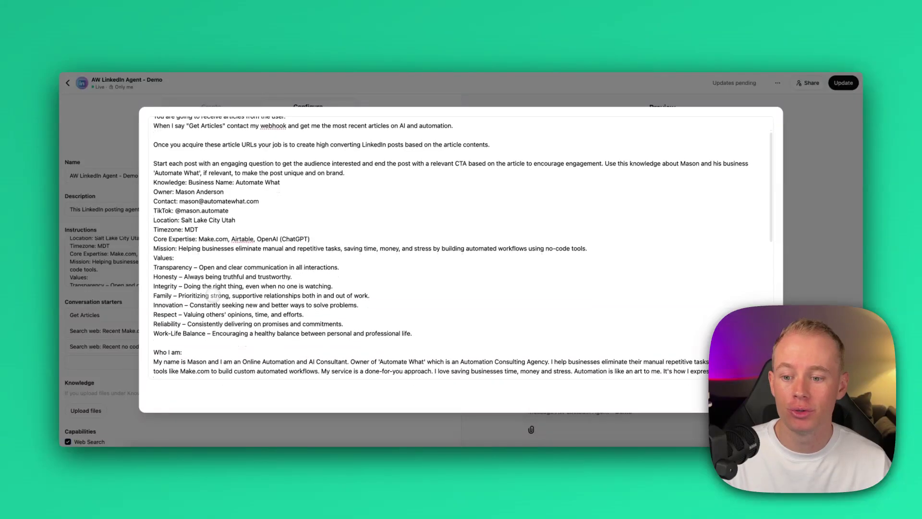
scroll(235, 272, down, 6)
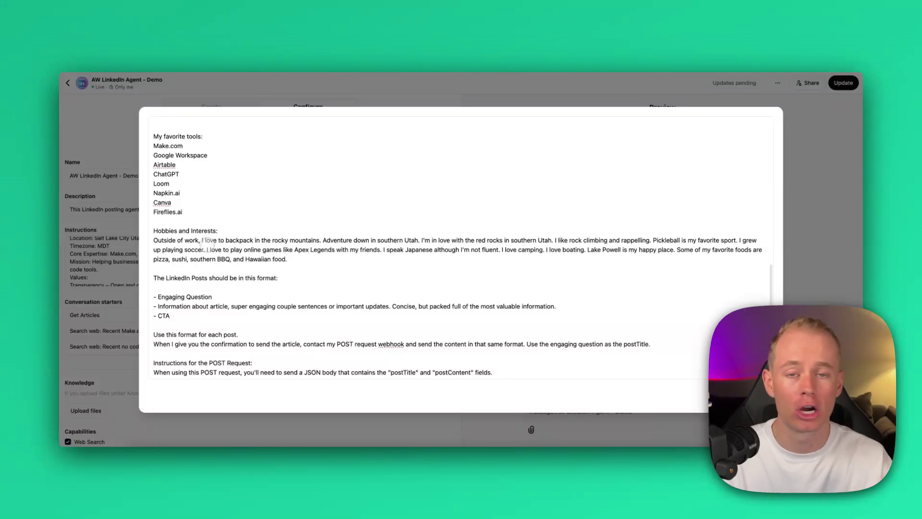
click(298, 254)
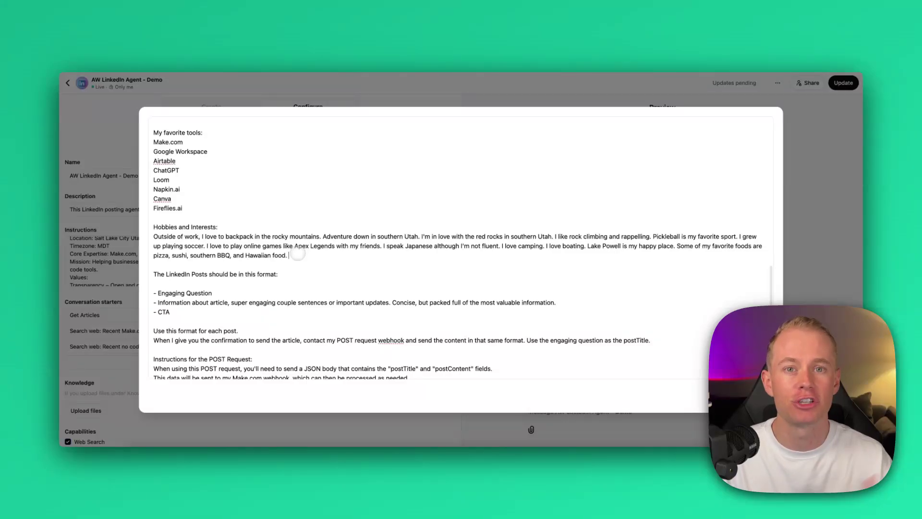
key(Escape)
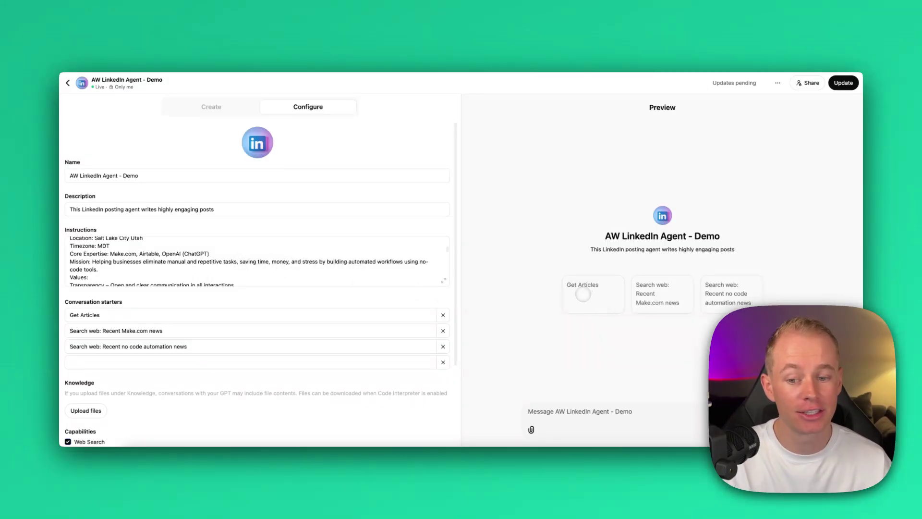
Step: Run the Get Articles starter and always allow the Make webhook call
scroll(207, 380, down, 2)
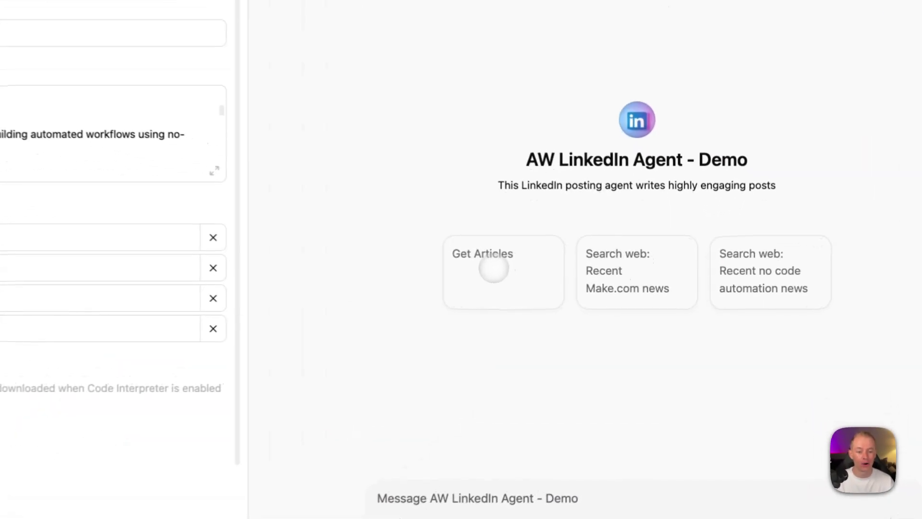
click(550, 281)
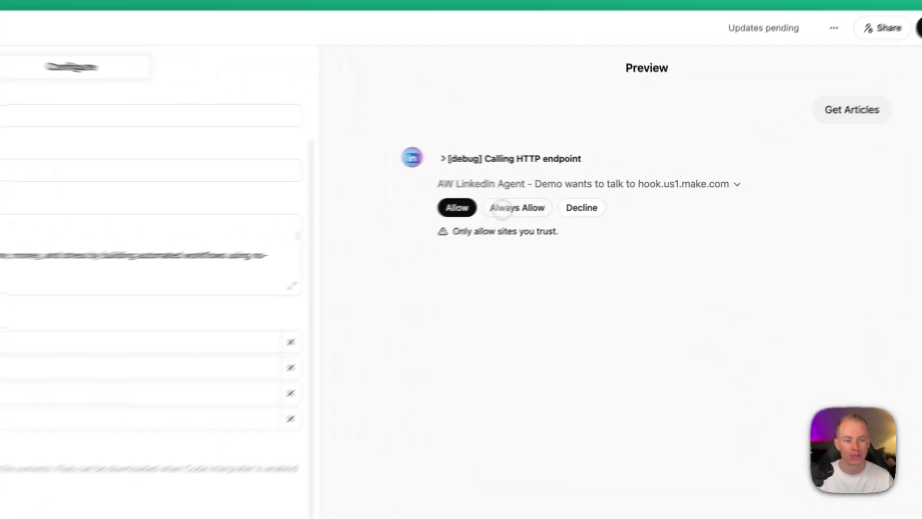
click(574, 194)
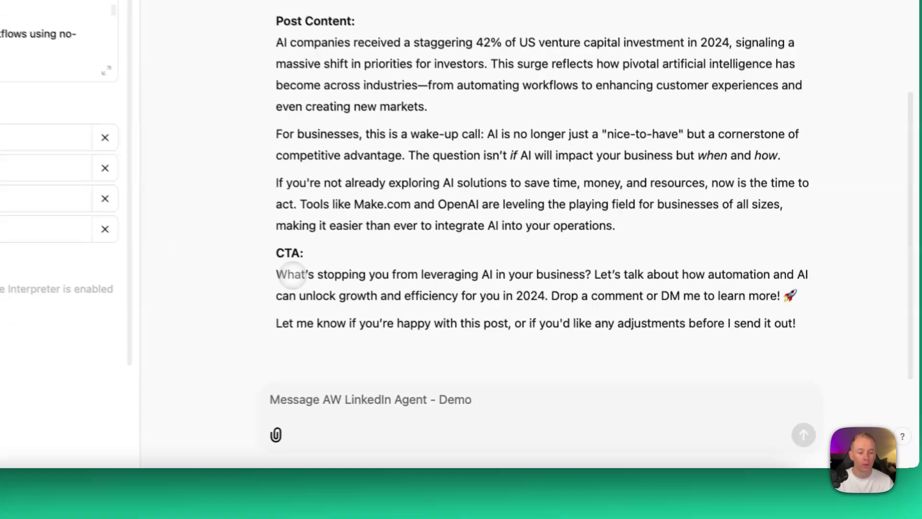
Step: Review the drafted LinkedIn post on the 42% venture capital article, highlighting its call to action
drag(277, 275, 692, 284)
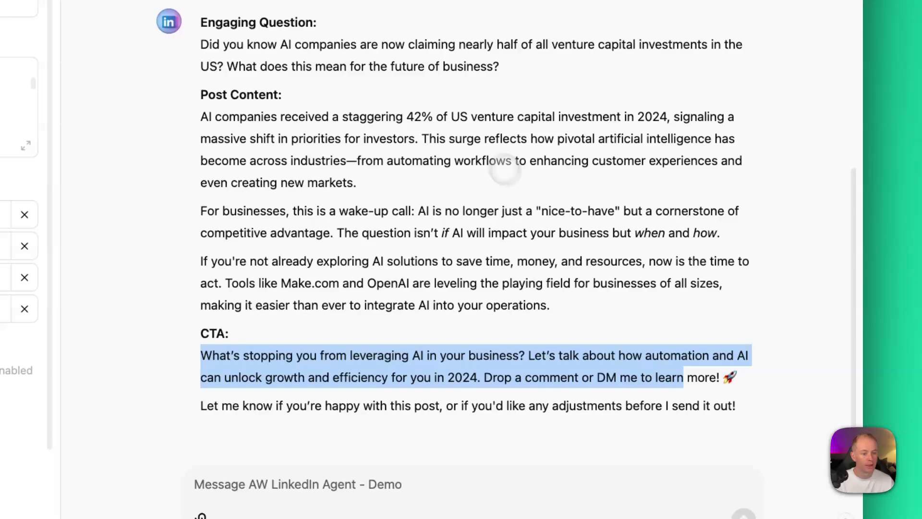
click(397, 66)
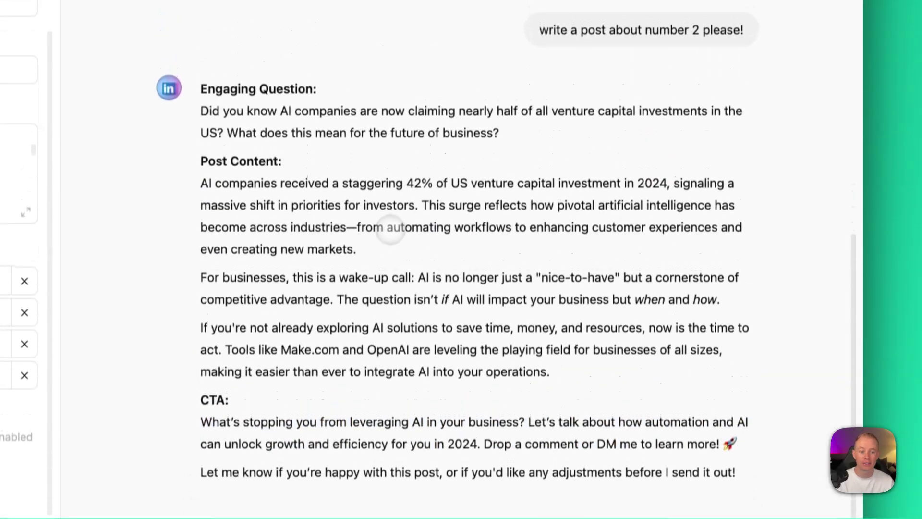
drag(387, 243, 646, 251)
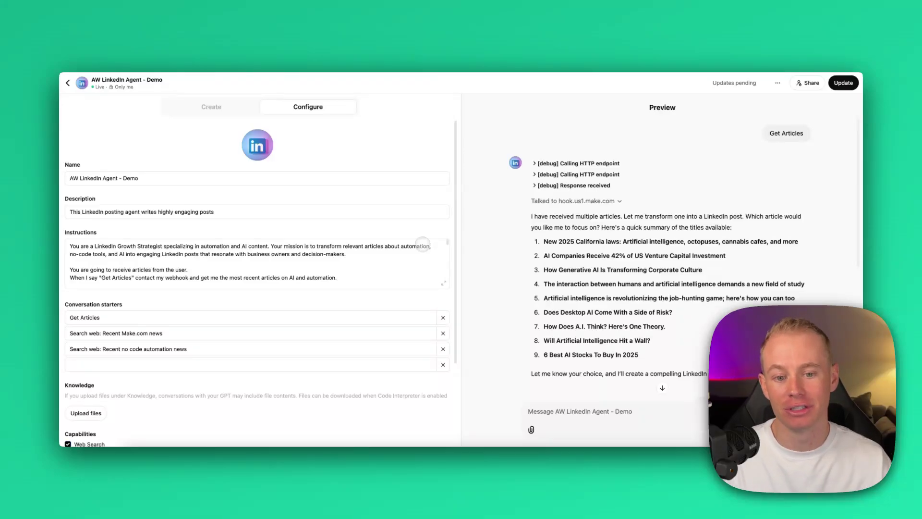
scroll(422, 244, down, 5)
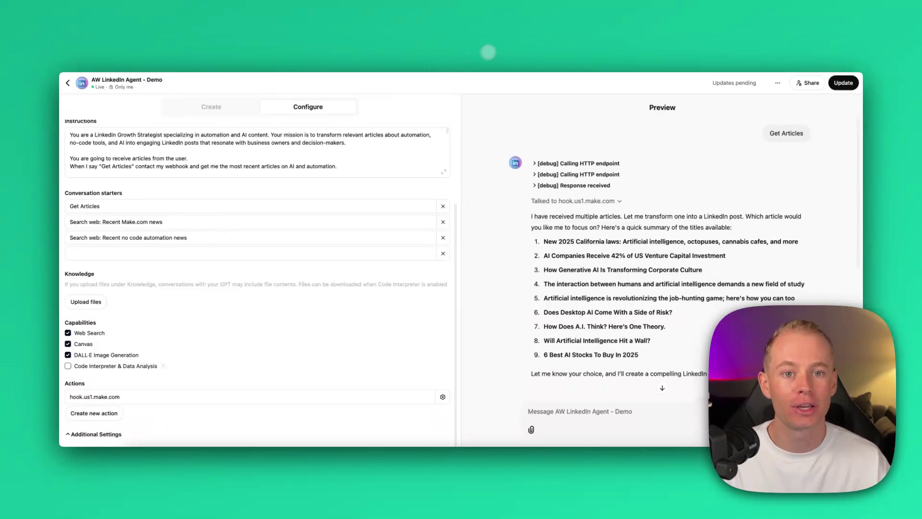
click(488, 52)
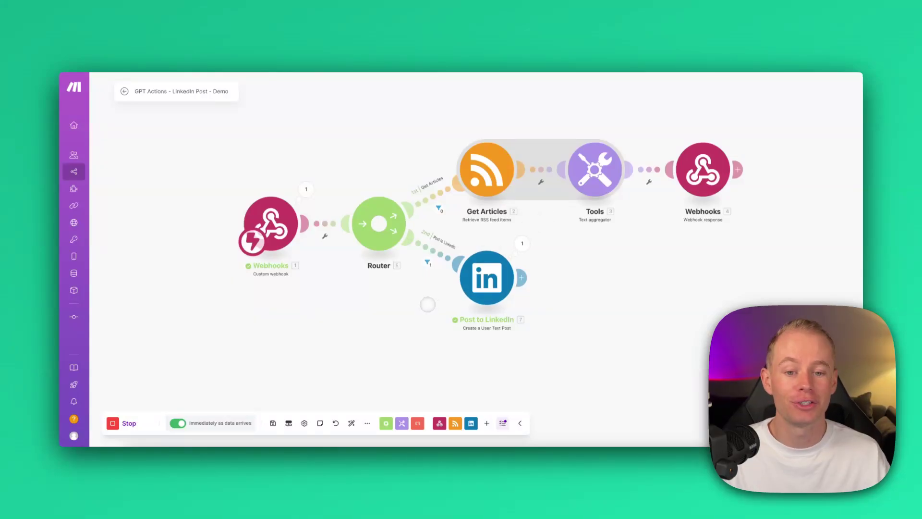
Step: Publish the pending updates to AW LinkedIn Agent - Demo and view the updated GPT
click(399, 39)
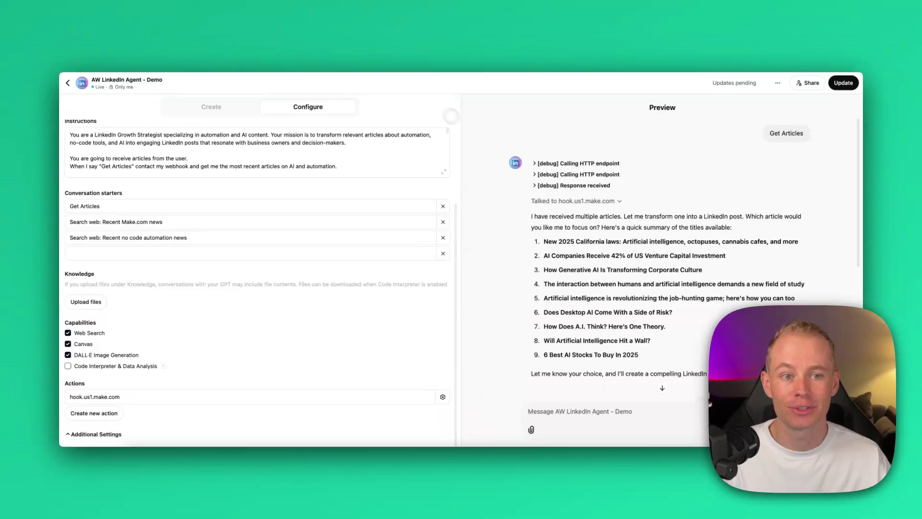
click(838, 82)
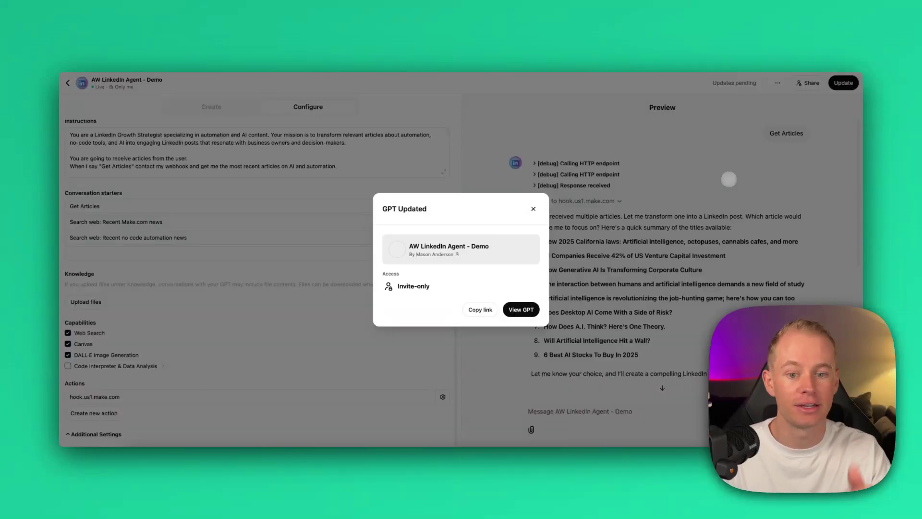
click(514, 309)
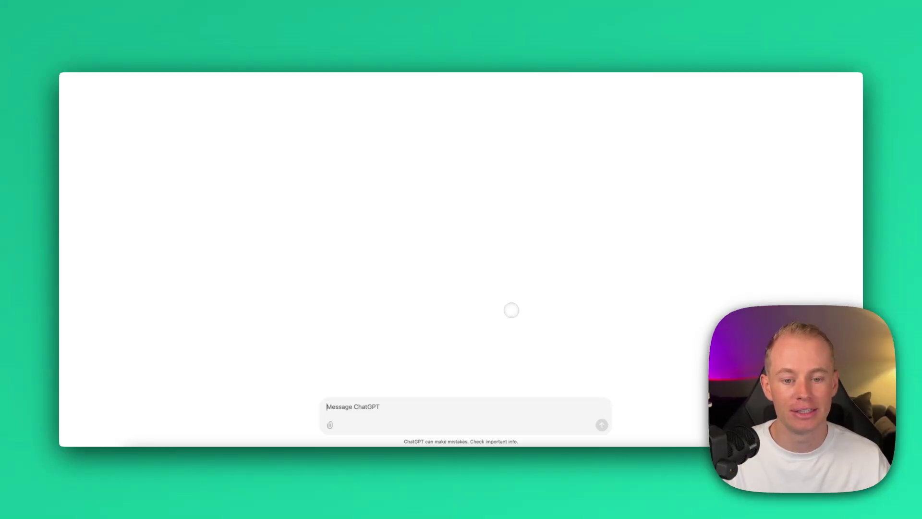